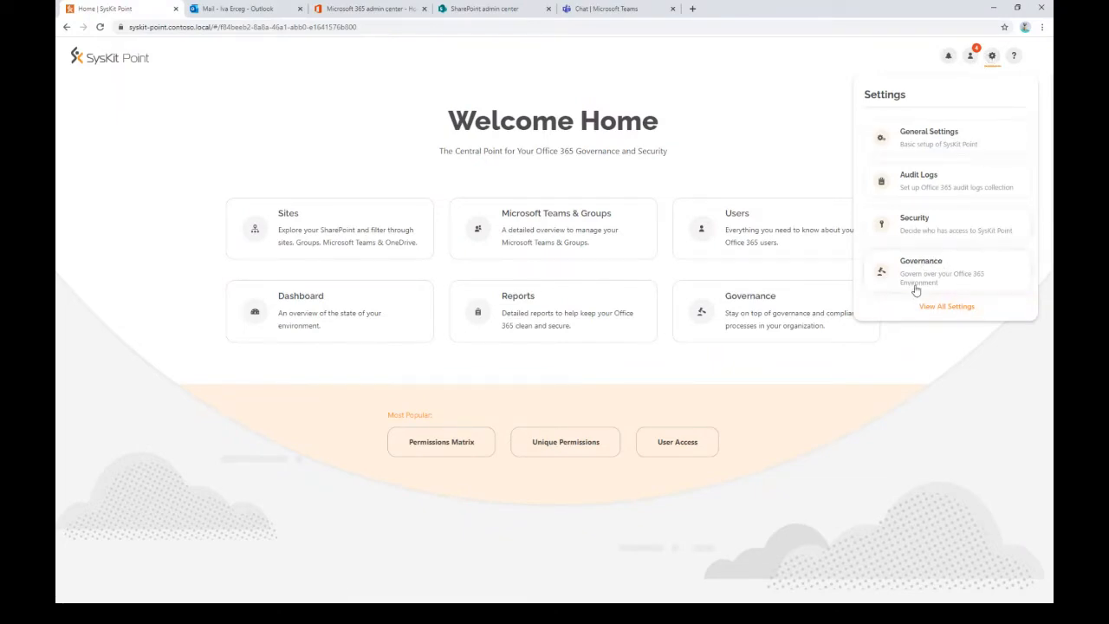
- Open the governance settings and examine the subject, logo, banner and custom message options of the Permissions Review e-mail
click(912, 279)
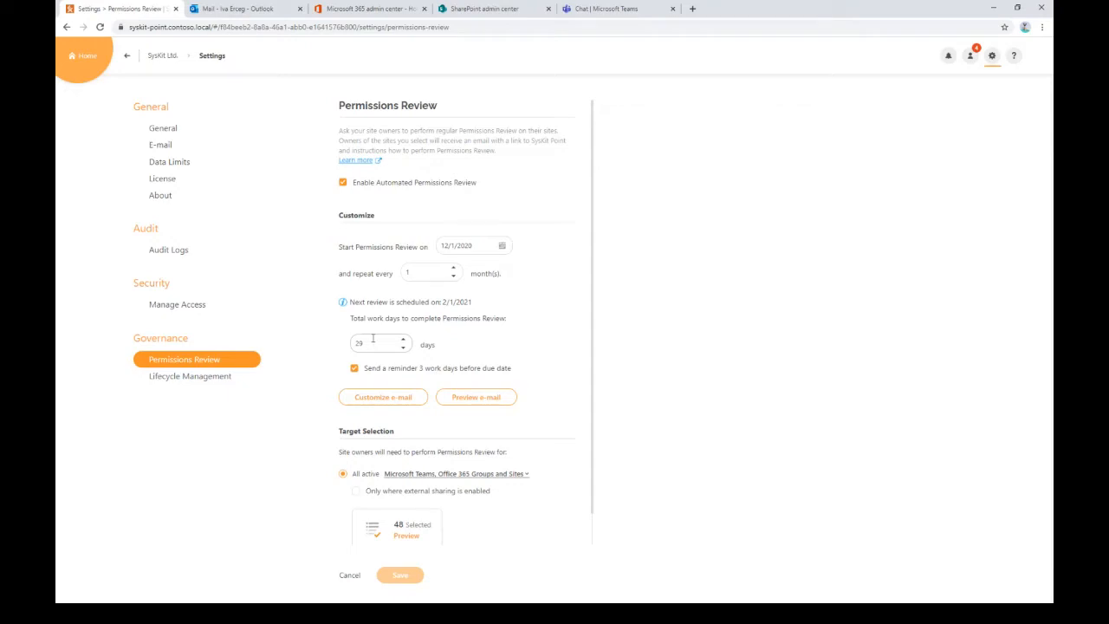
click(385, 401)
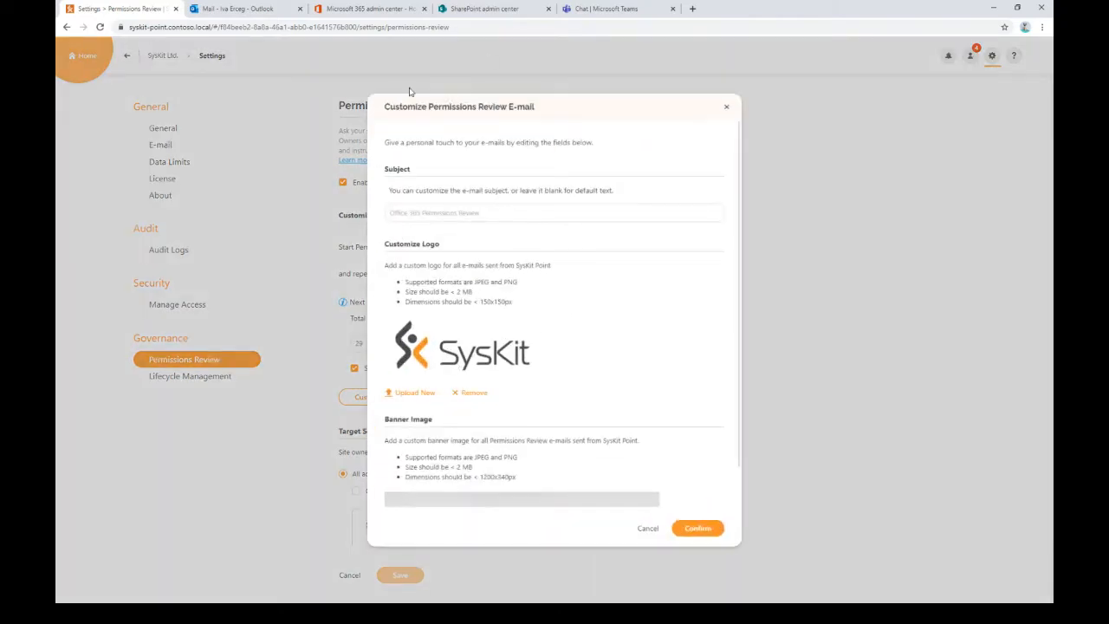
click(420, 394)
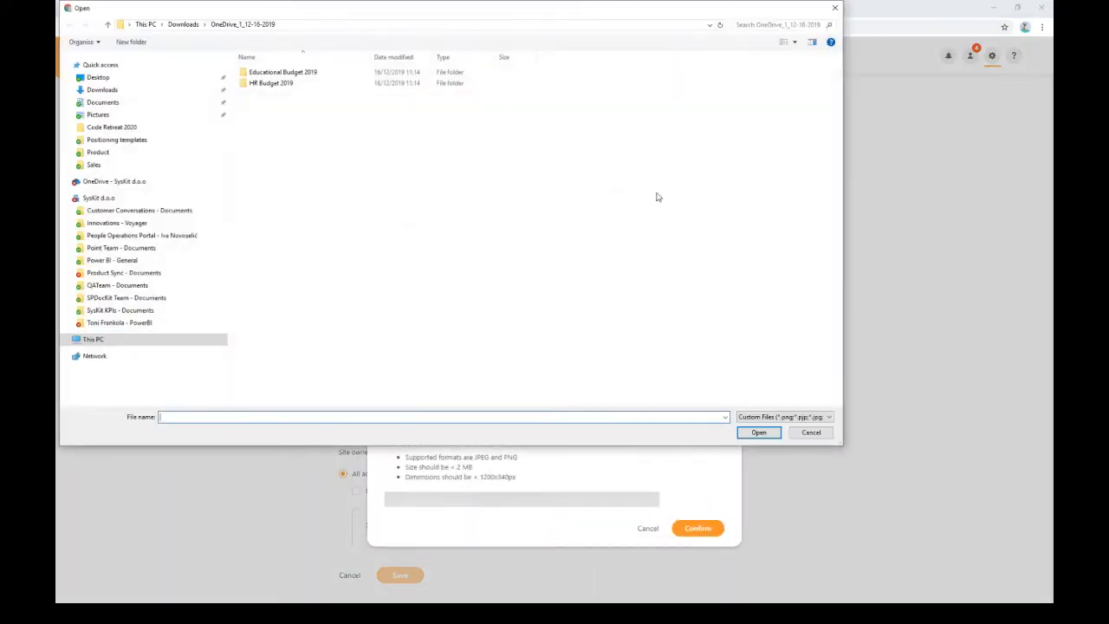
click(804, 435)
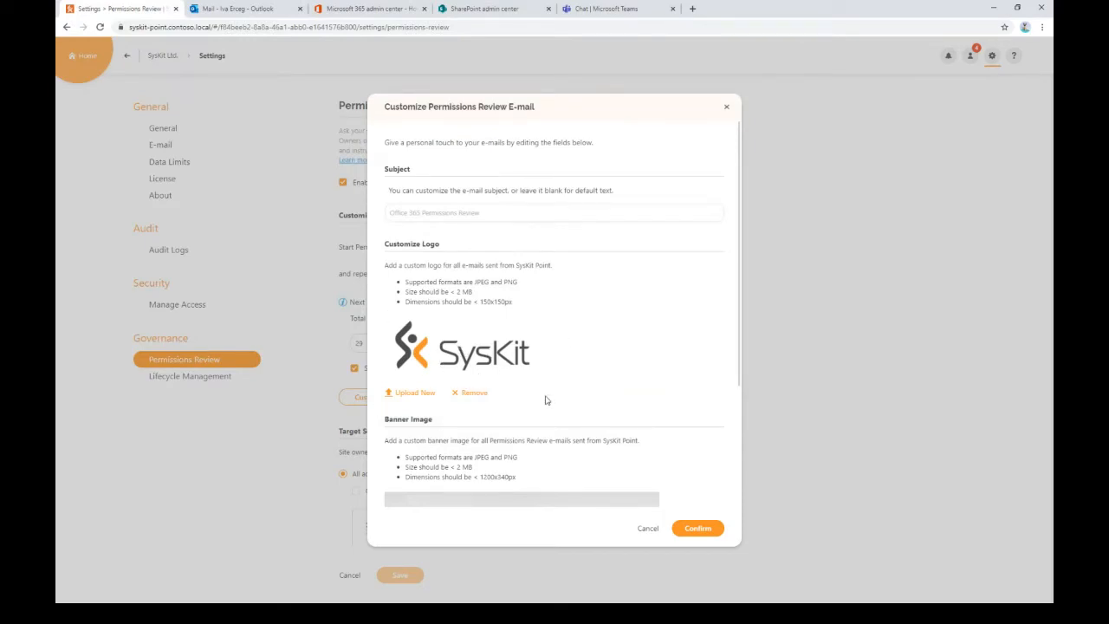
scroll(494, 374, down, 1)
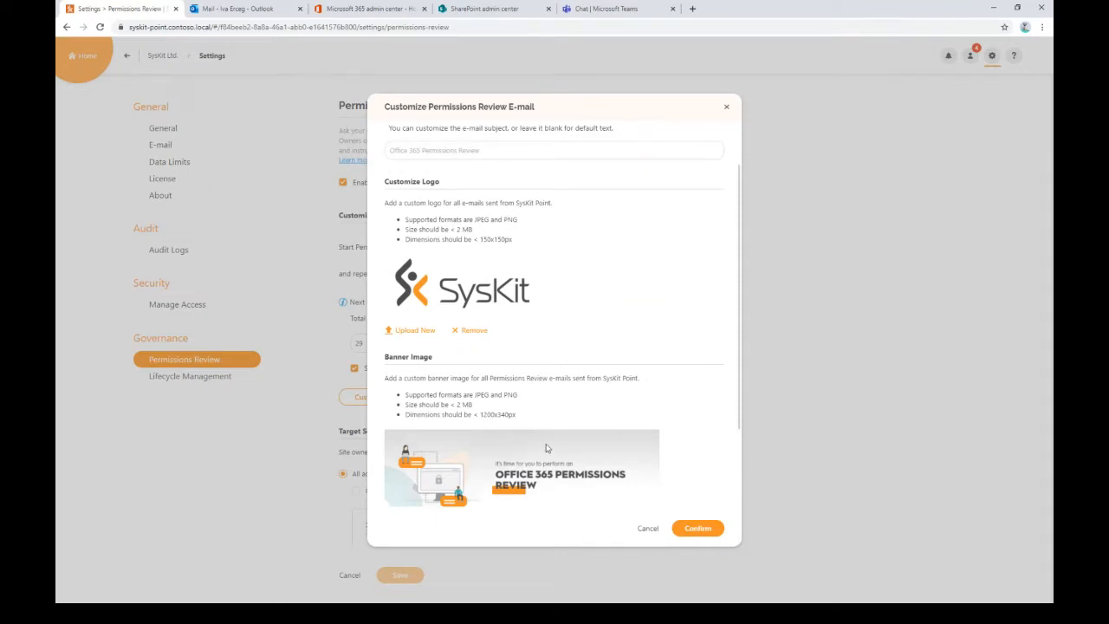
scroll(547, 445, down, 3)
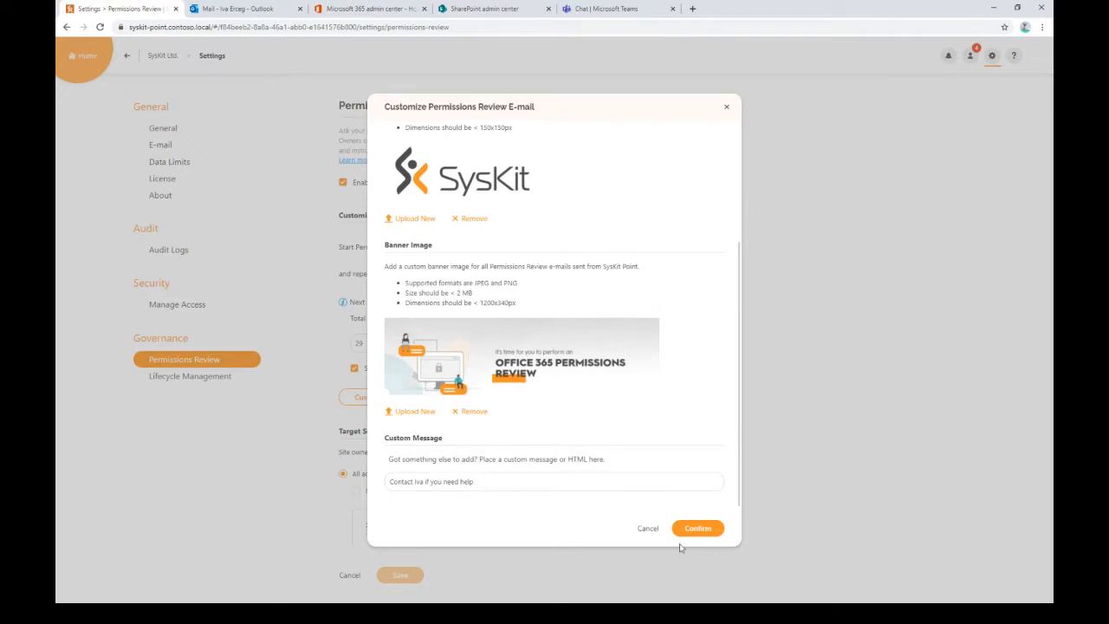
click(649, 530)
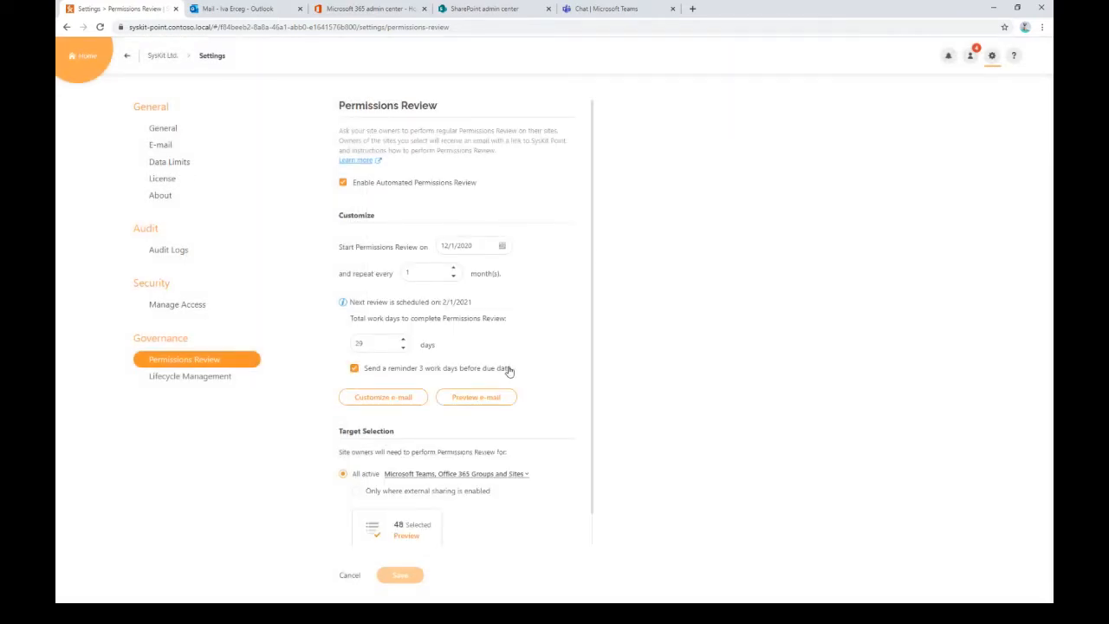
- Preview which active Microsoft Teams, Office 365 Groups and sites the Permissions Review targets, and return to the home page
scroll(520, 433, down, 1)
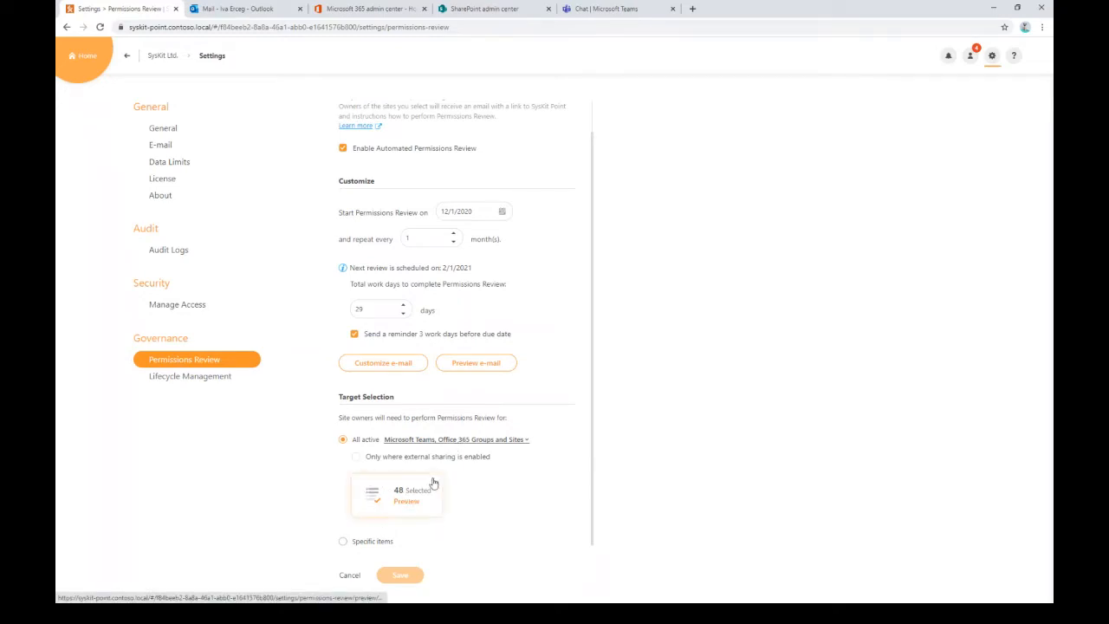
click(405, 502)
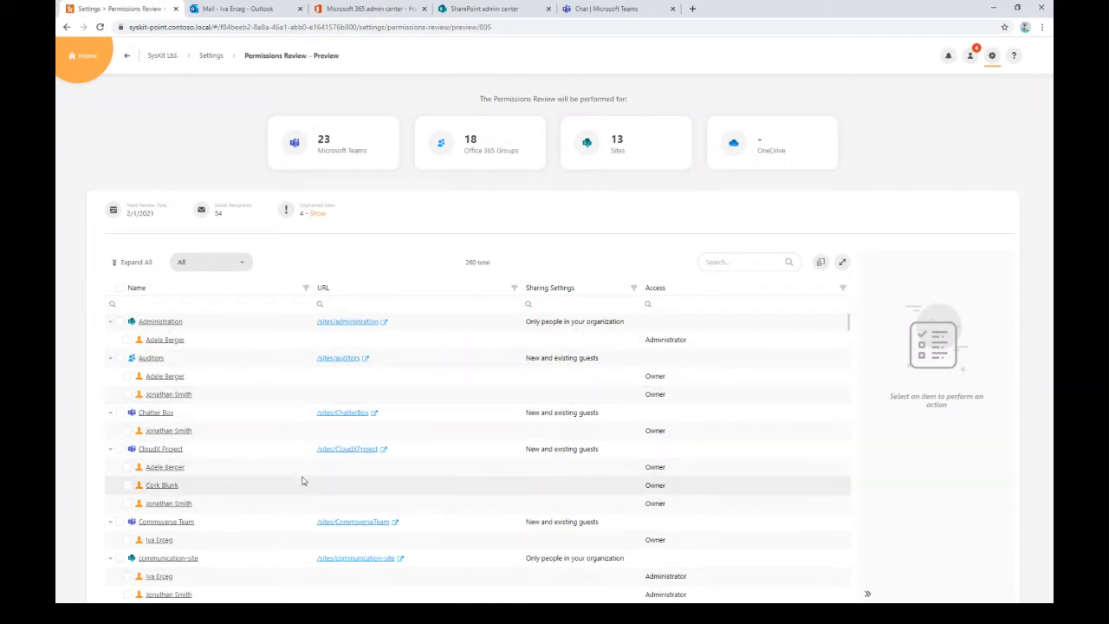
click(127, 56)
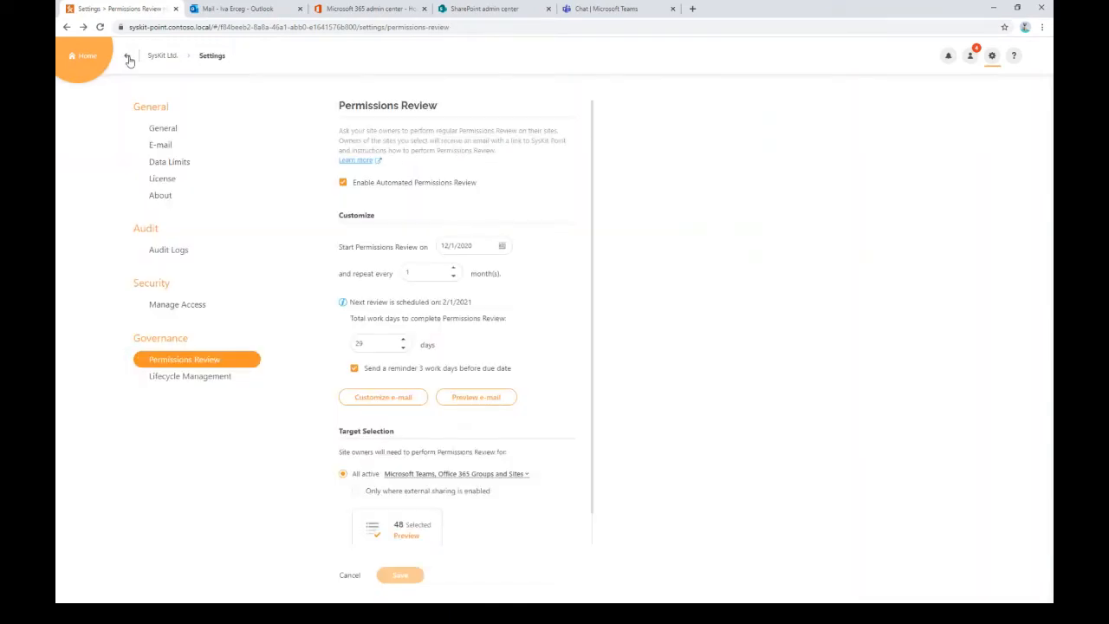
click(164, 57)
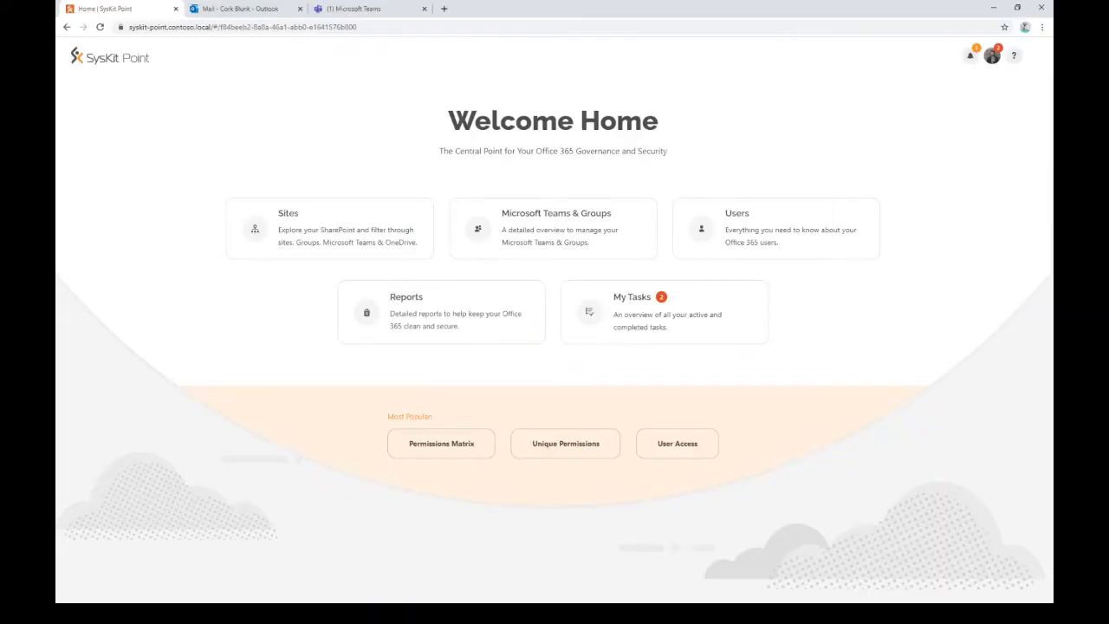
- Open the active Perform Permissions Review task and start the review of QA Team
click(1002, 55)
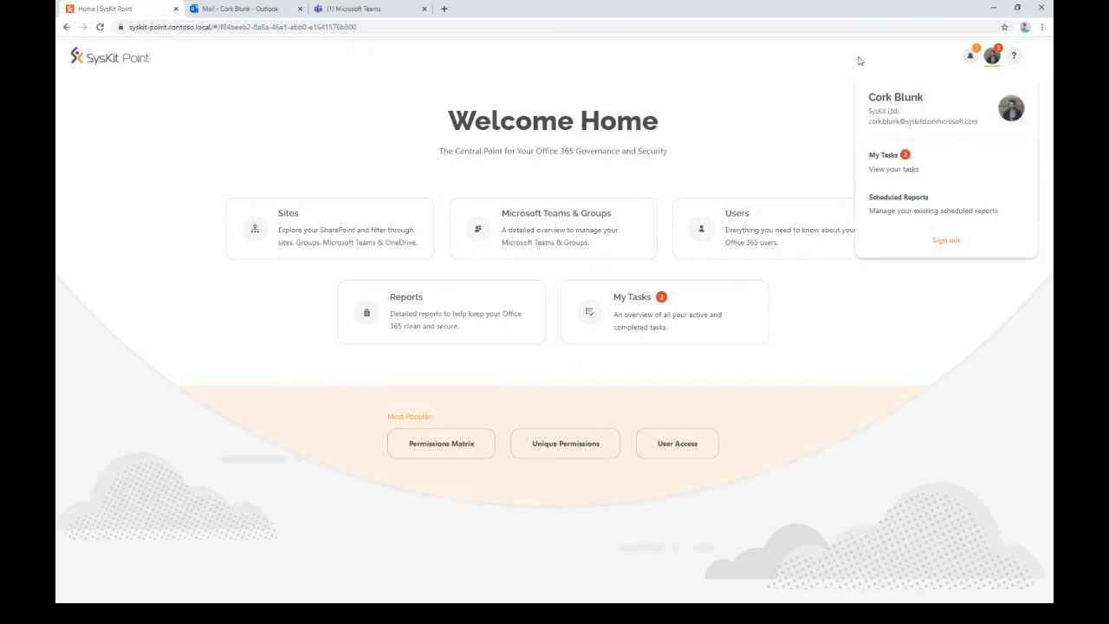
click(743, 96)
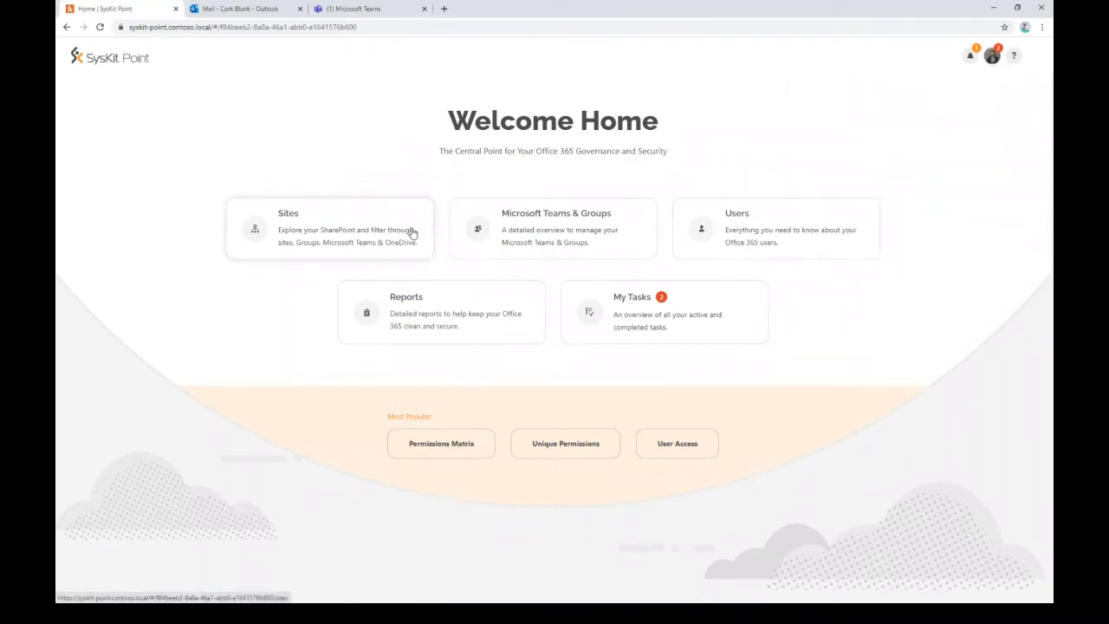
click(665, 316)
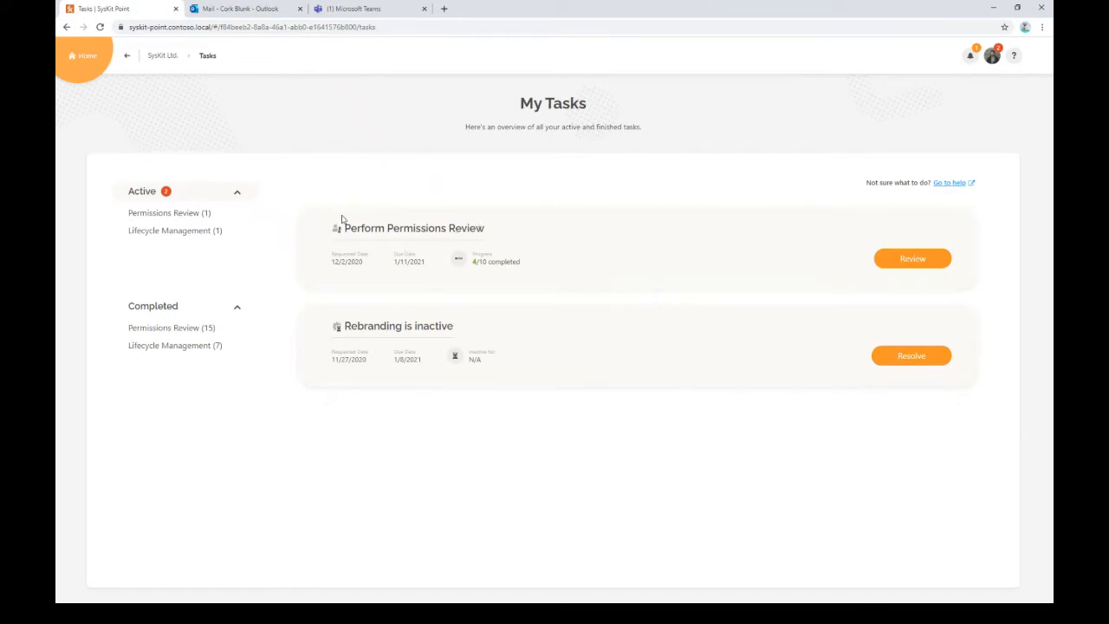
click(931, 258)
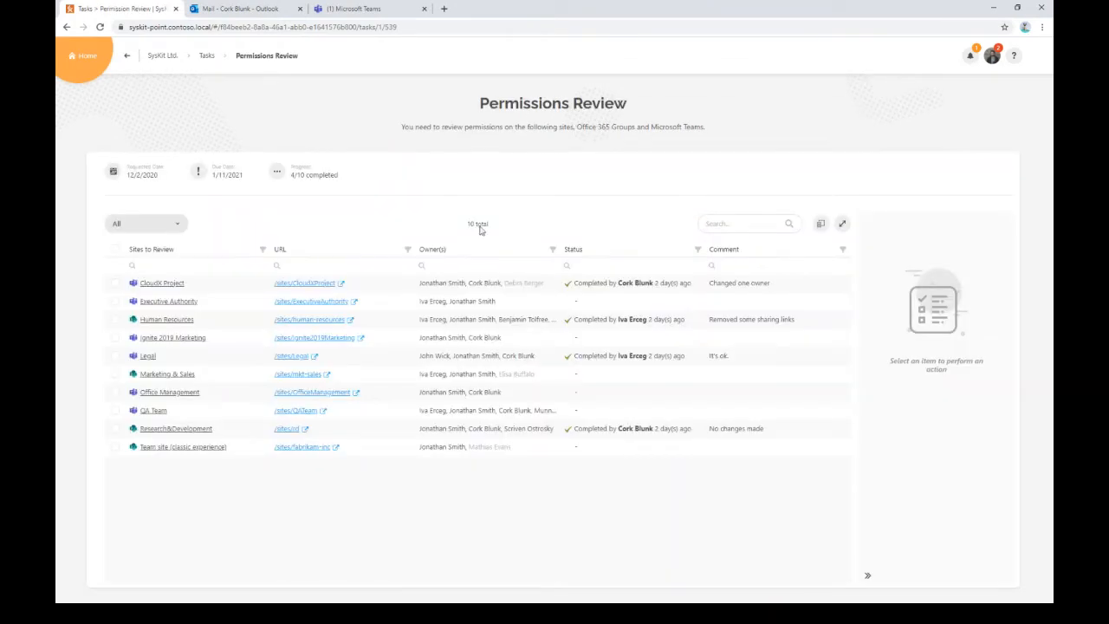
click(150, 411)
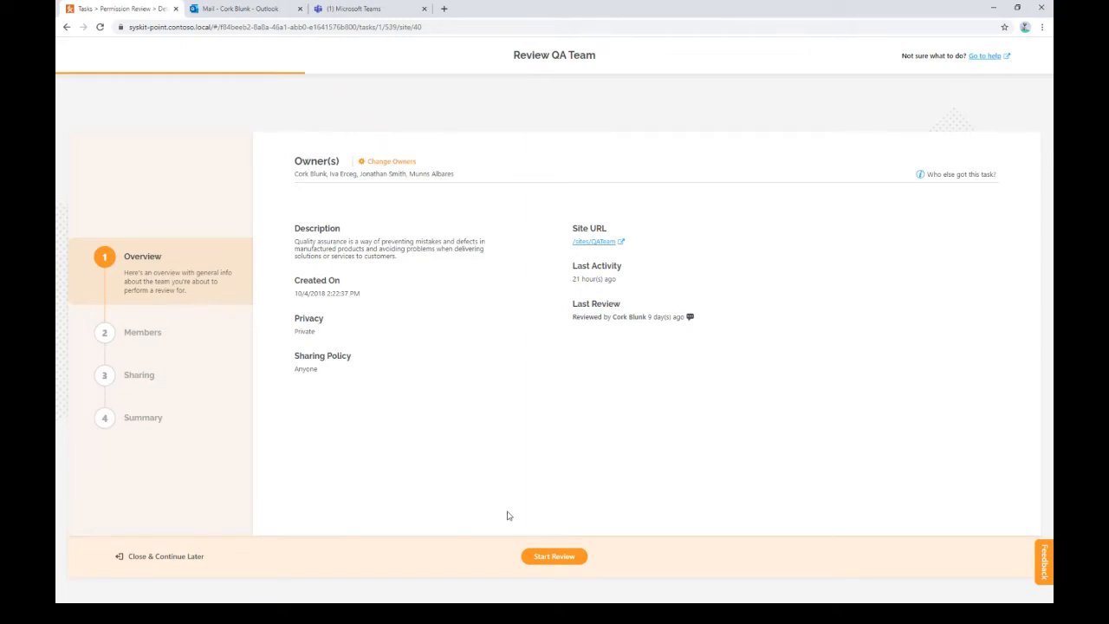
click(538, 559)
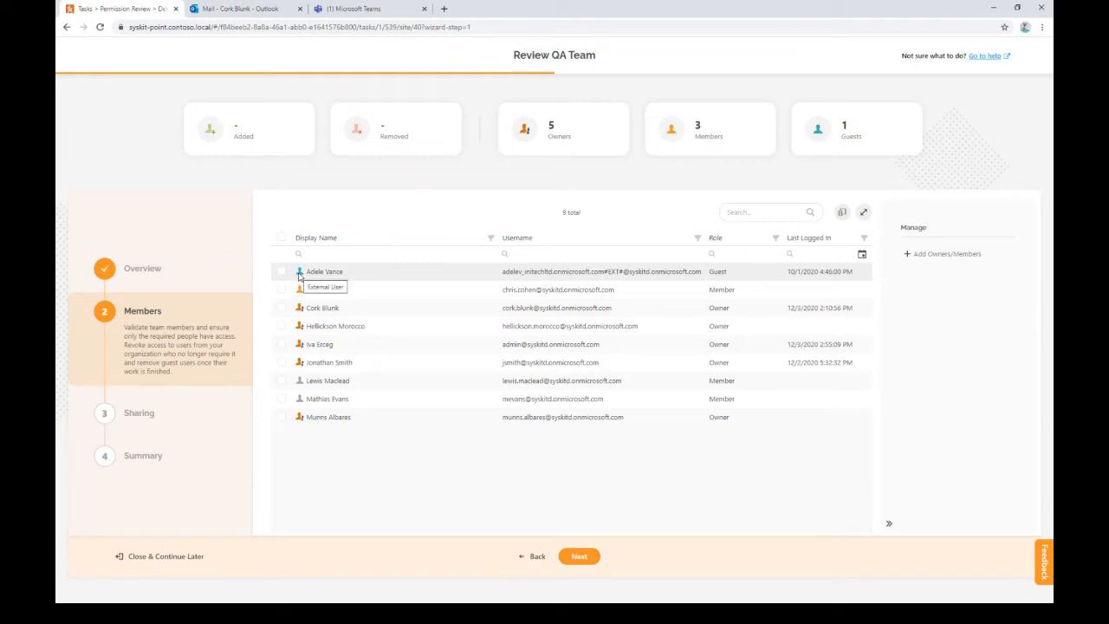
click(281, 272)
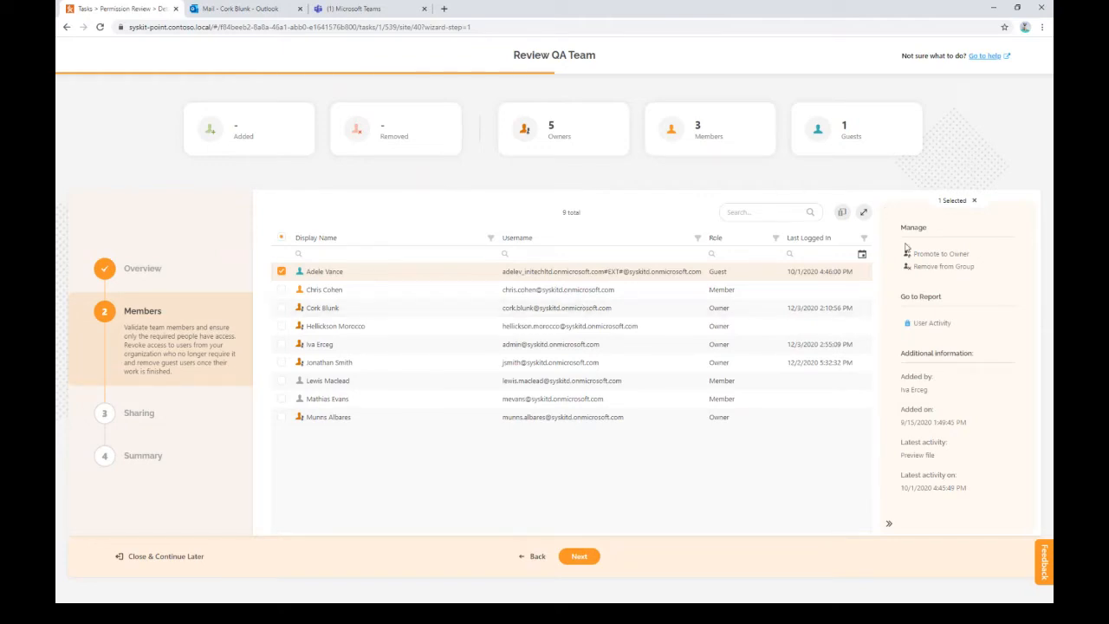
click(949, 266)
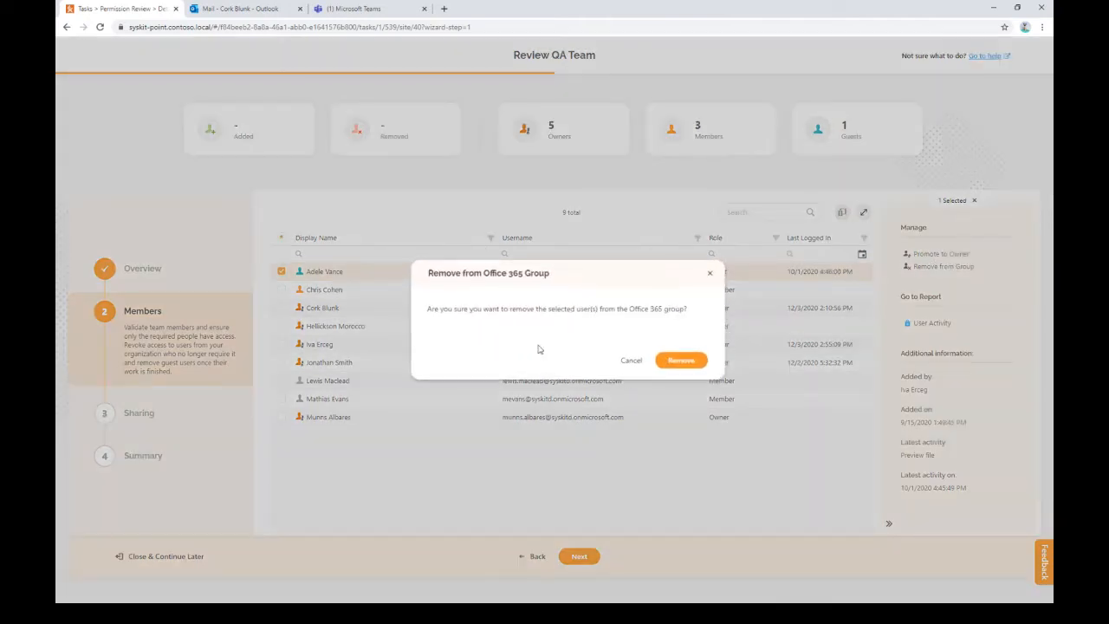
click(634, 360)
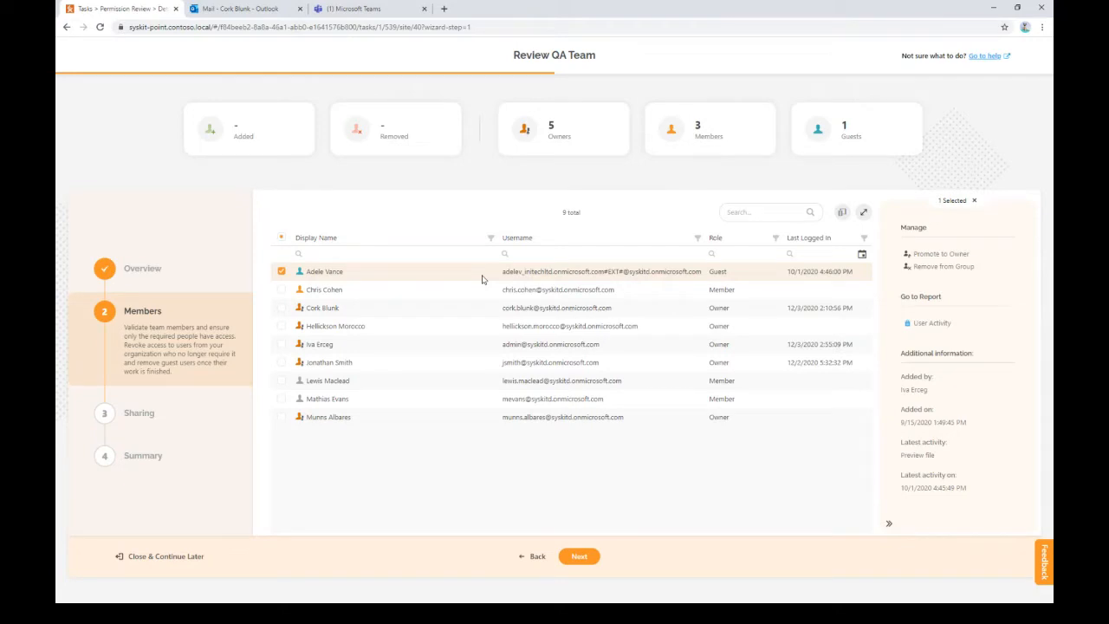
- Advance to the Sharing stage and remove the specific-people sharing link from the Bug reports folder
click(579, 557)
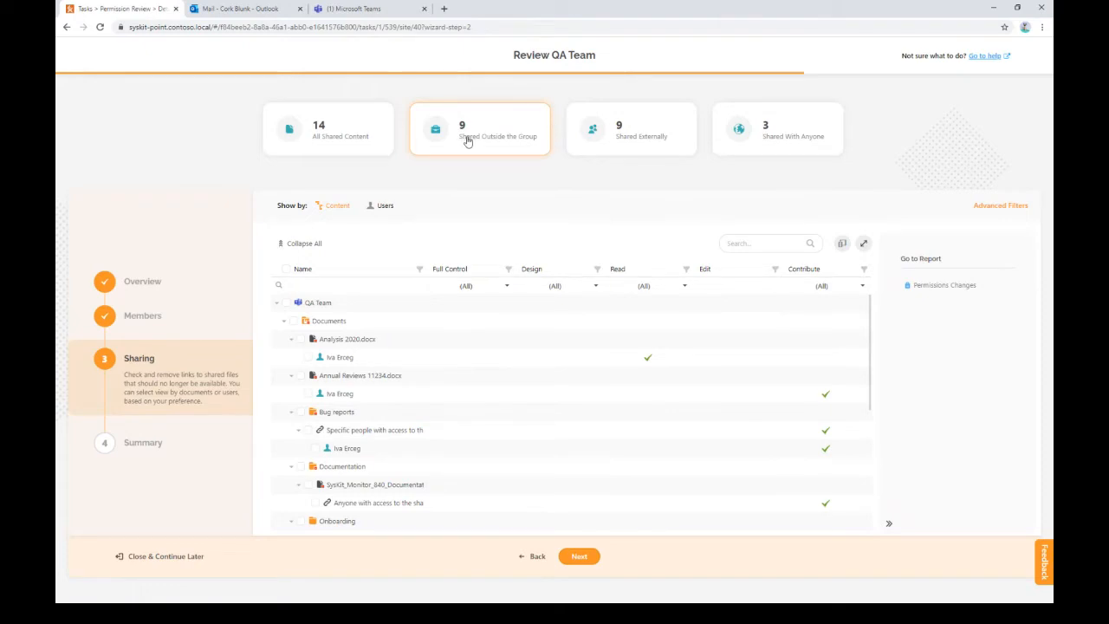
mouse_move(467, 141)
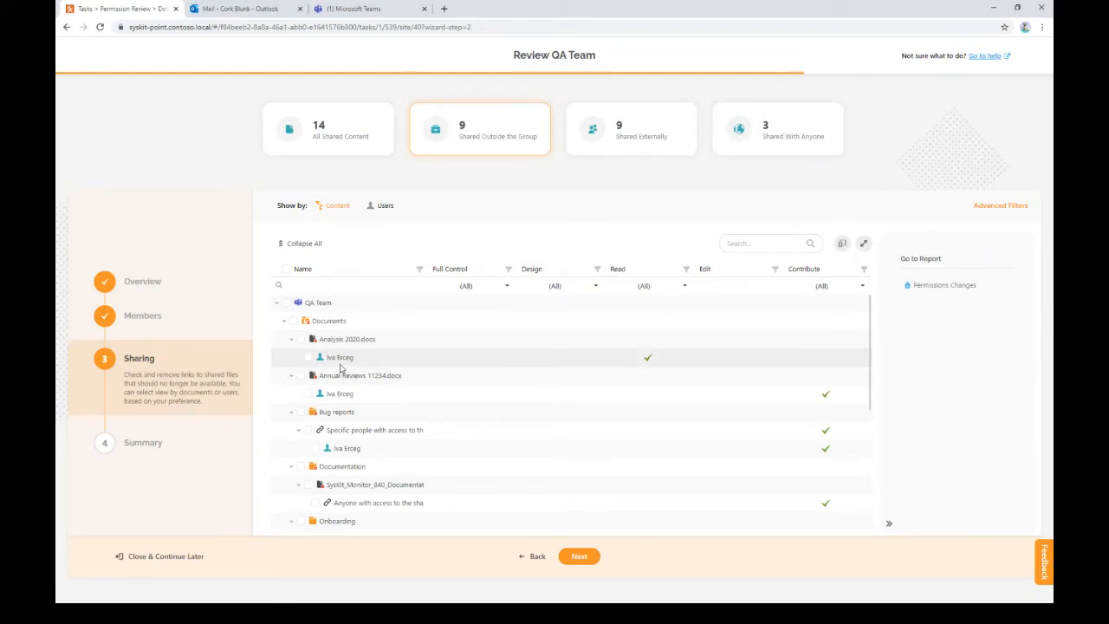
drag(427, 270, 498, 264)
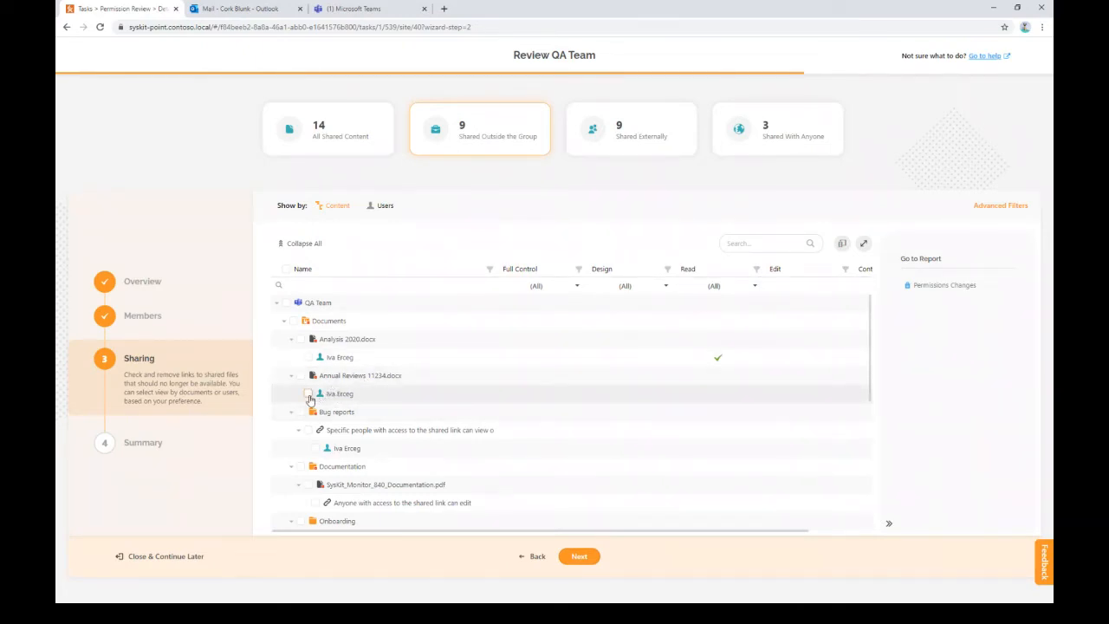
click(307, 430)
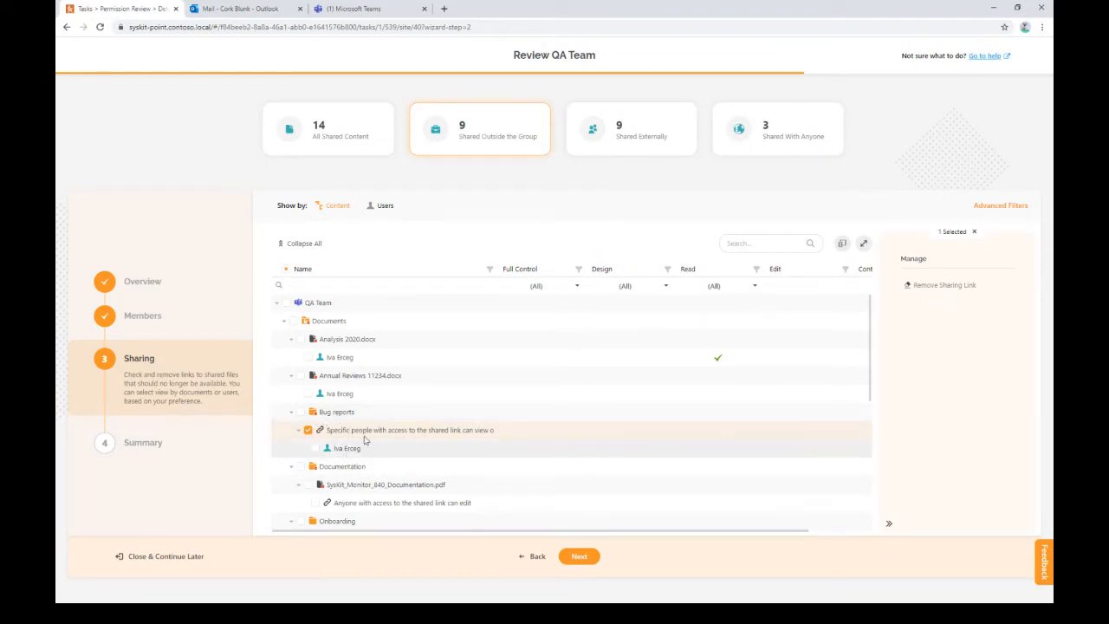
click(944, 284)
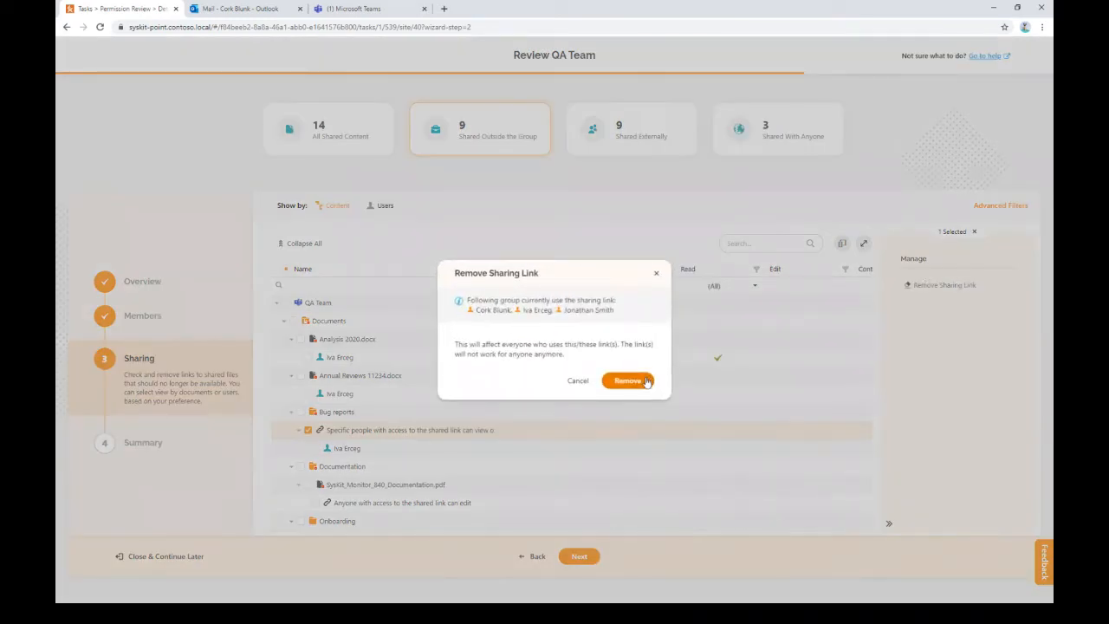
click(641, 381)
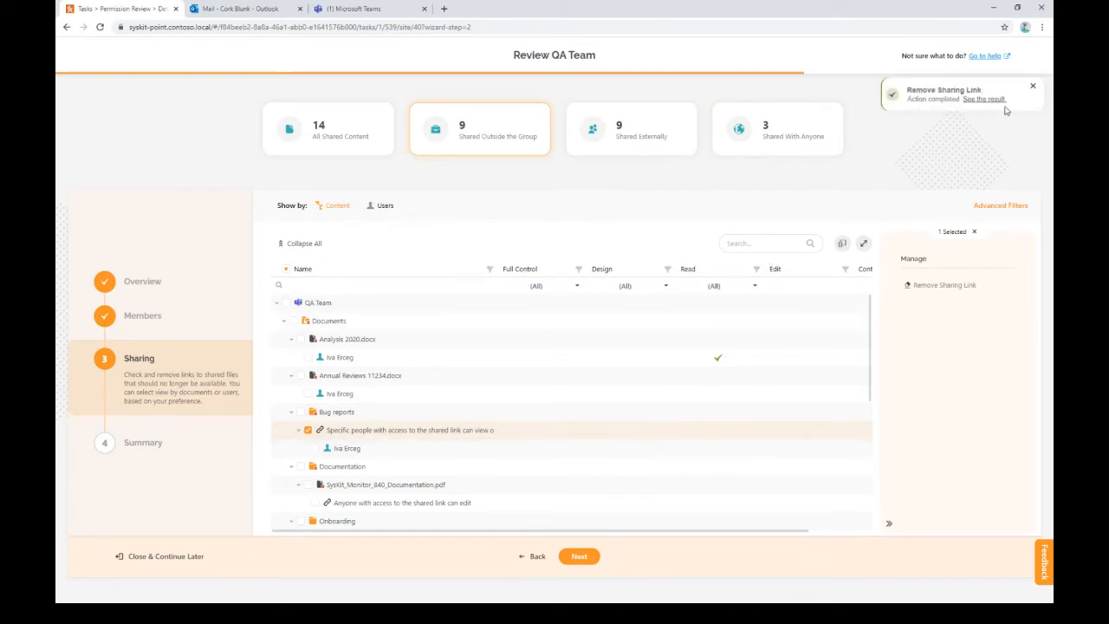
click(1001, 105)
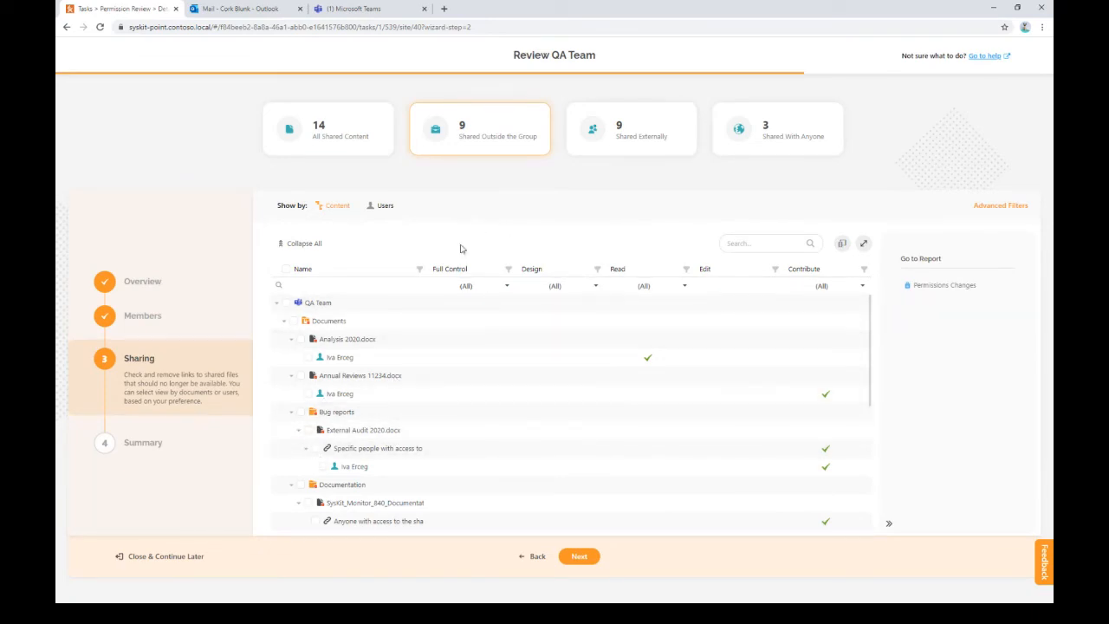
- Examine the content shared outside the group, and inspect by user which QA Team items one external user can access
drag(427, 268, 475, 267)
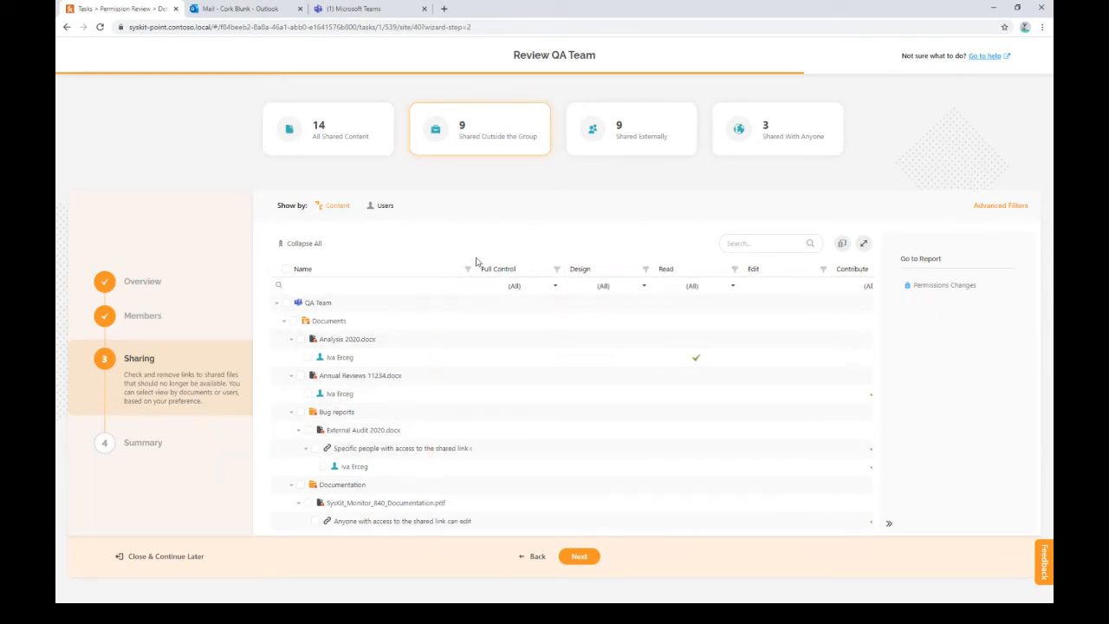
scroll(398, 451, down, 10)
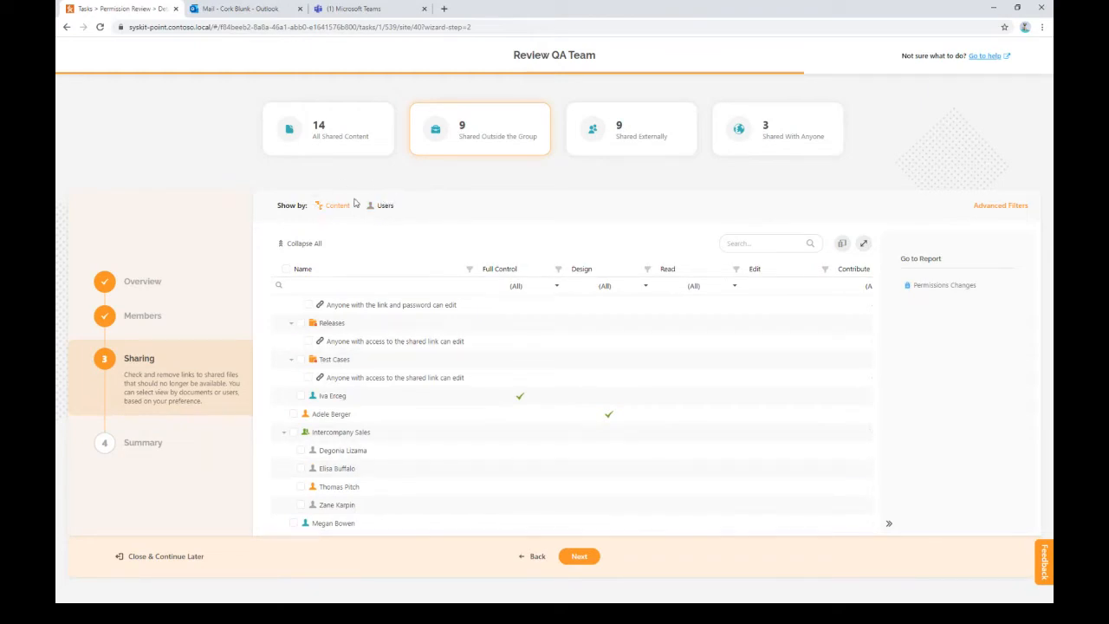
click(381, 208)
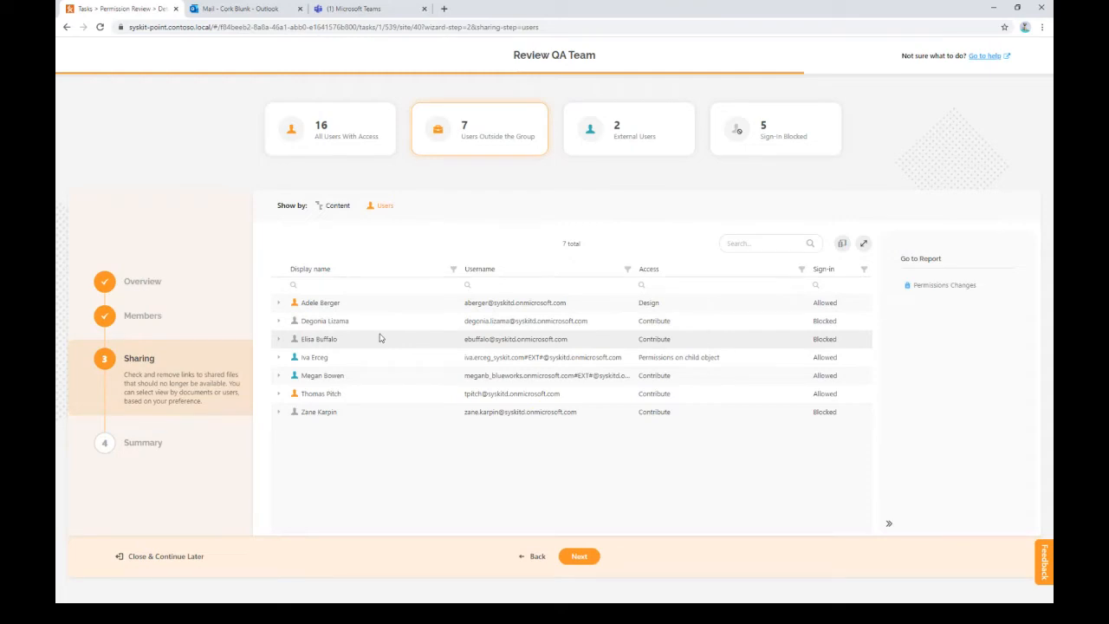
click(278, 357)
click(303, 438)
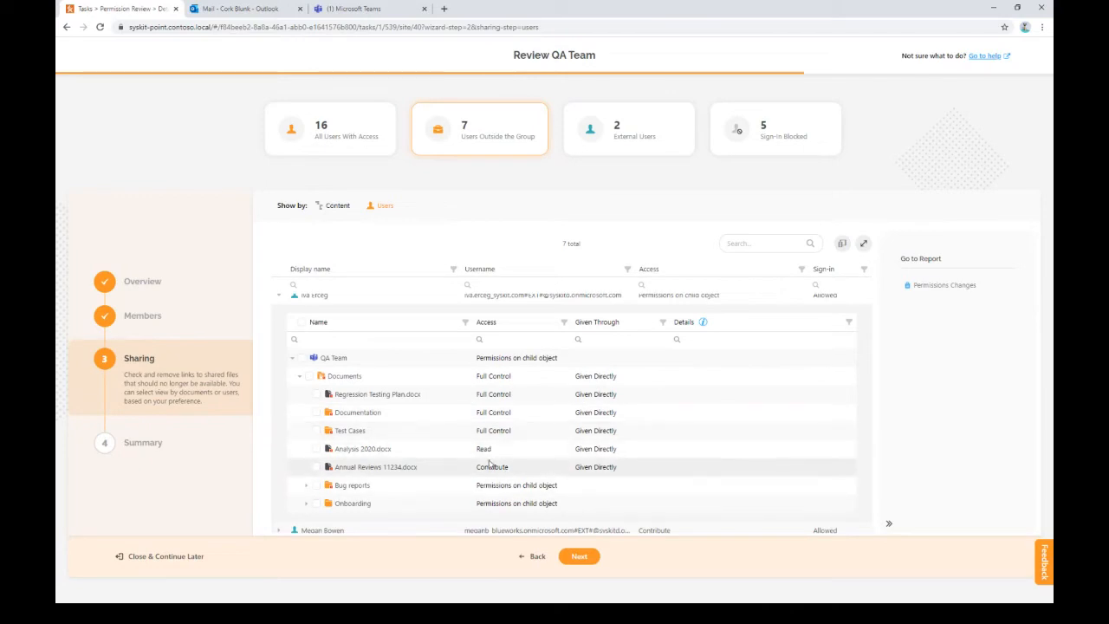
- Filter the users with access to QA Team to External Users, checking the content view in between
click(653, 145)
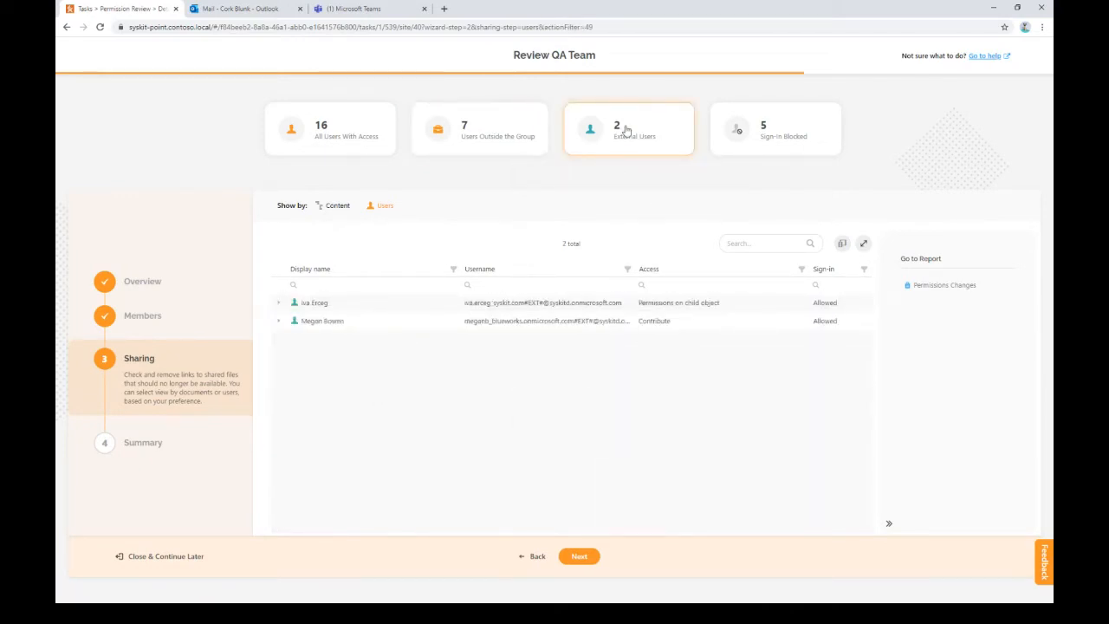
mouse_move(625, 130)
click(330, 212)
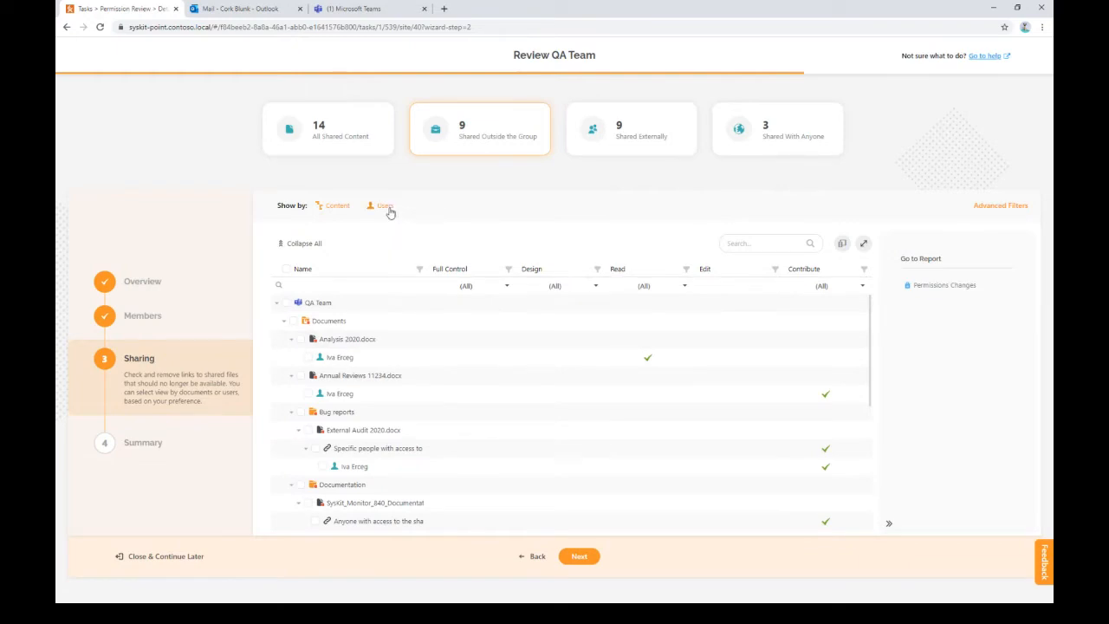
click(384, 206)
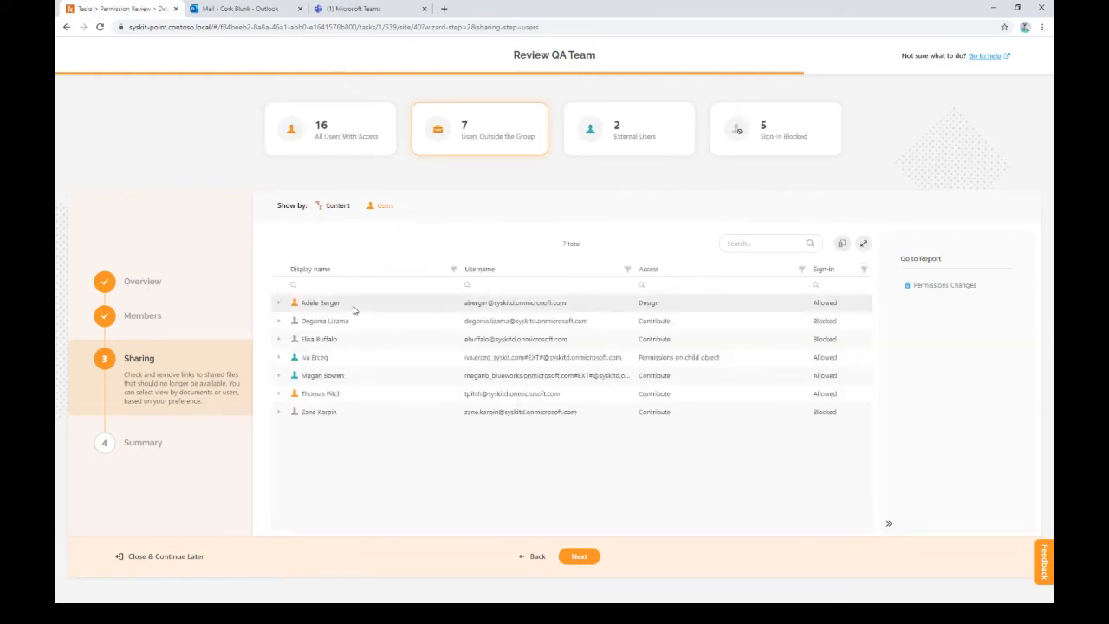
click(659, 148)
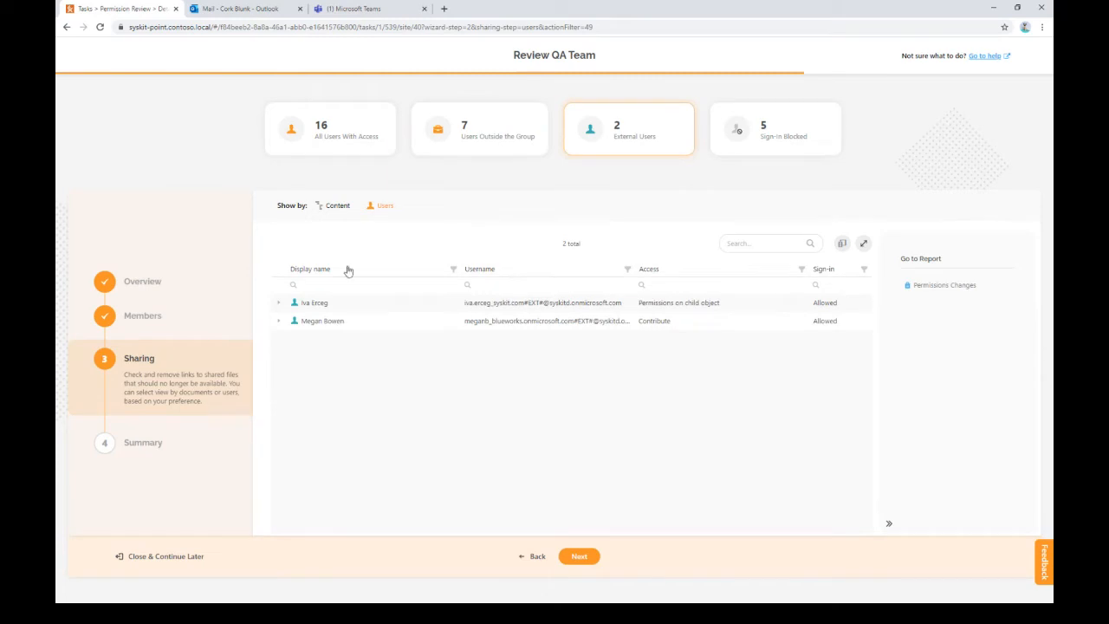
- Examine which QA Team items the first external user can access, and look over the list of all users with access
click(278, 303)
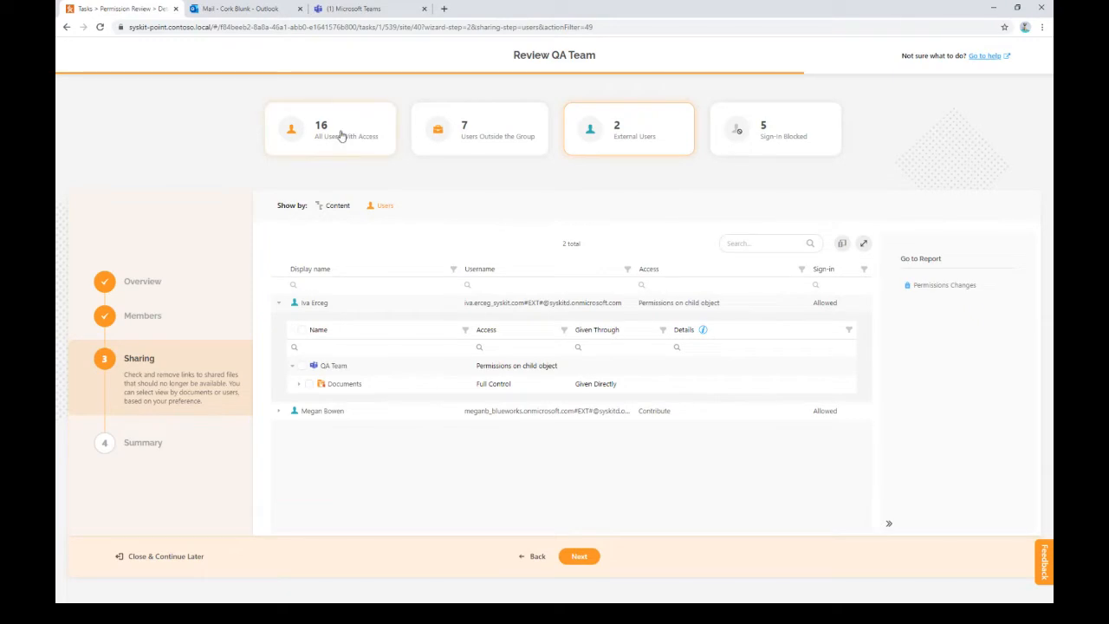
click(310, 151)
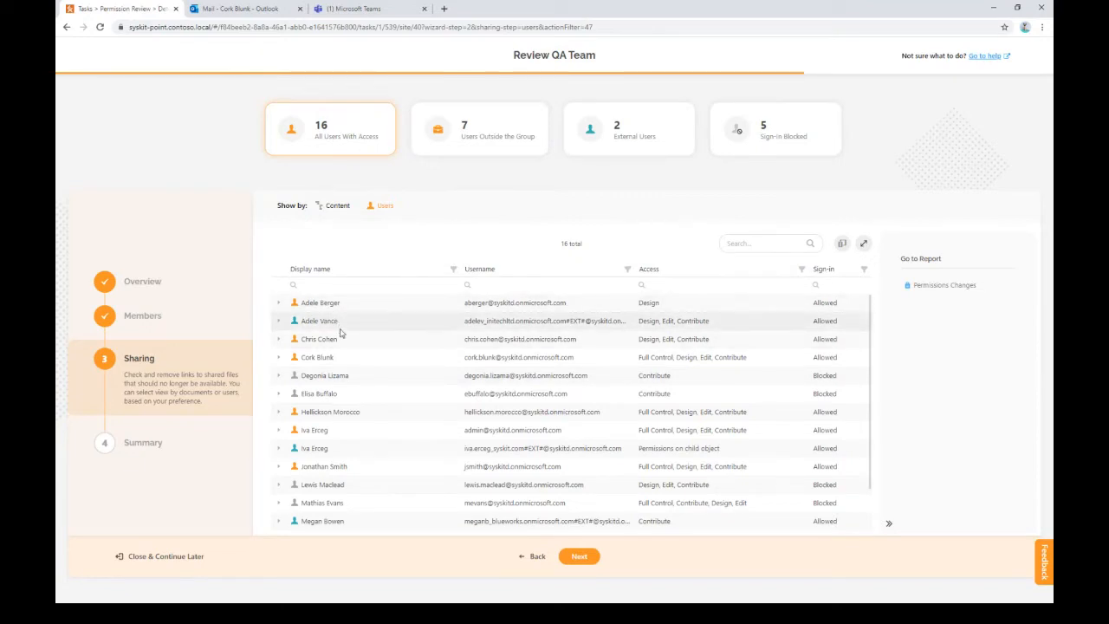
drag(460, 268, 402, 267)
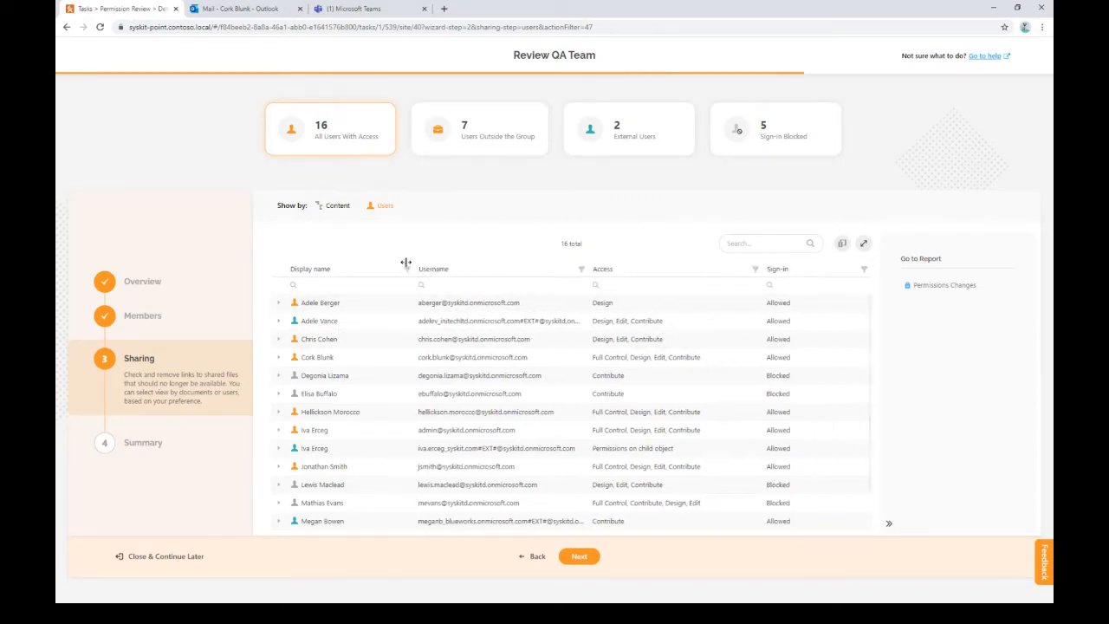
scroll(368, 373, down, 2)
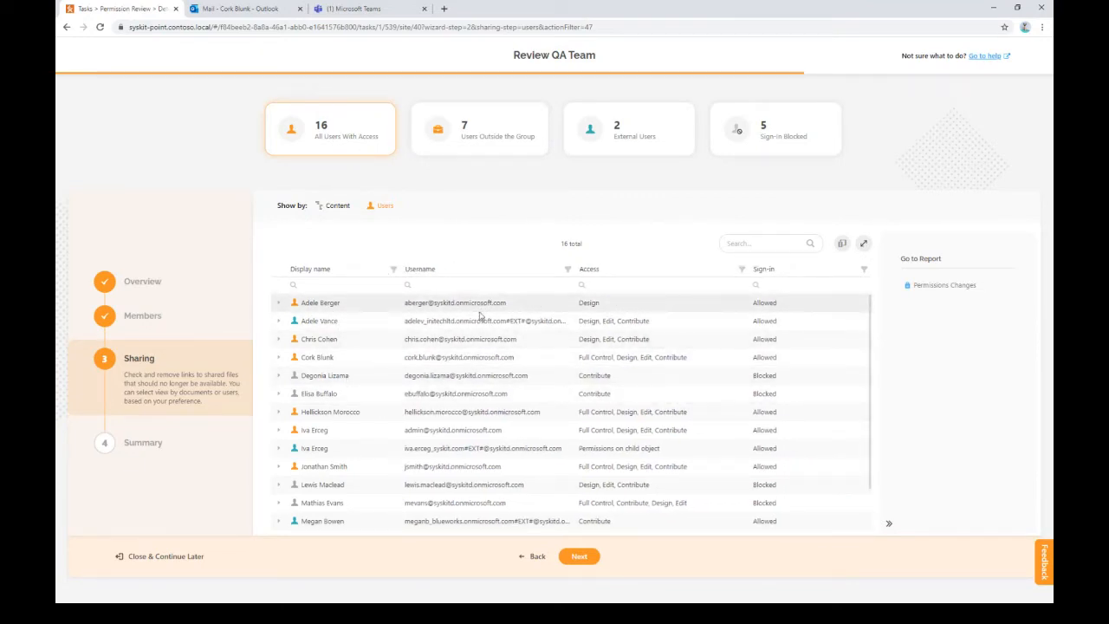
- Switch the Sharing stage back to the content view and advance the QA Team review to the Summary stage
click(347, 206)
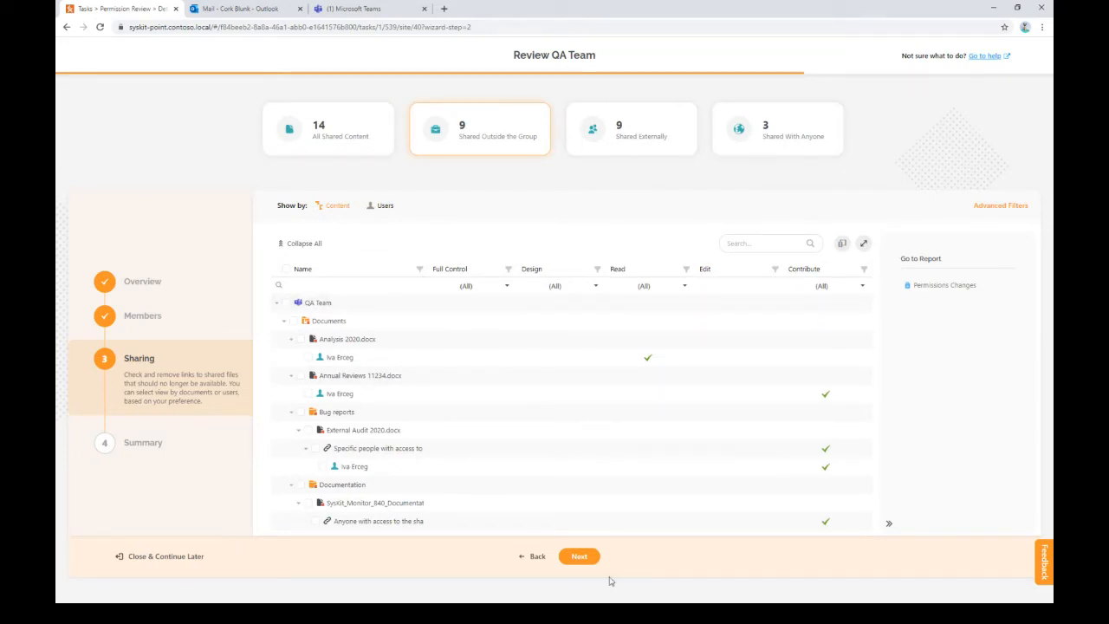
click(579, 558)
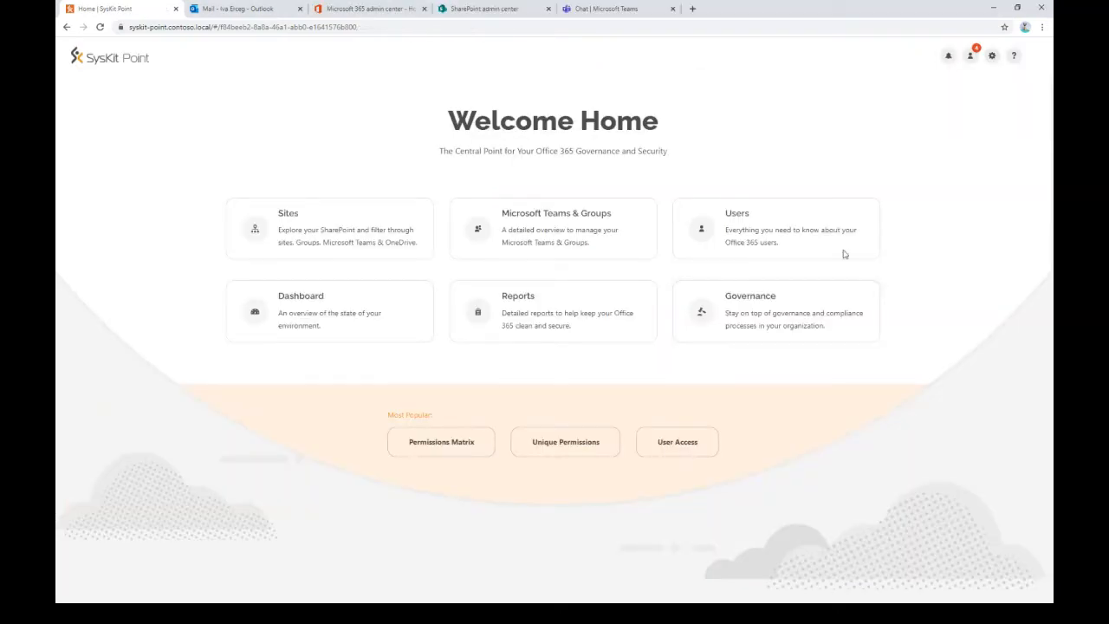
- Open the details of the active scheduled Permissions Review from the Governance area
click(969, 57)
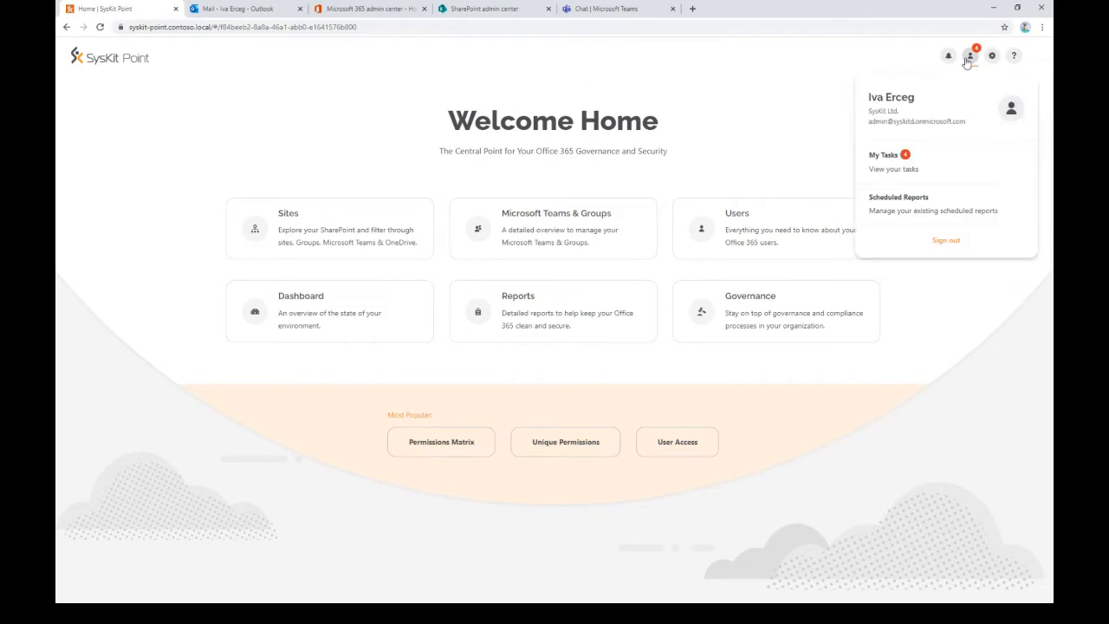
click(778, 102)
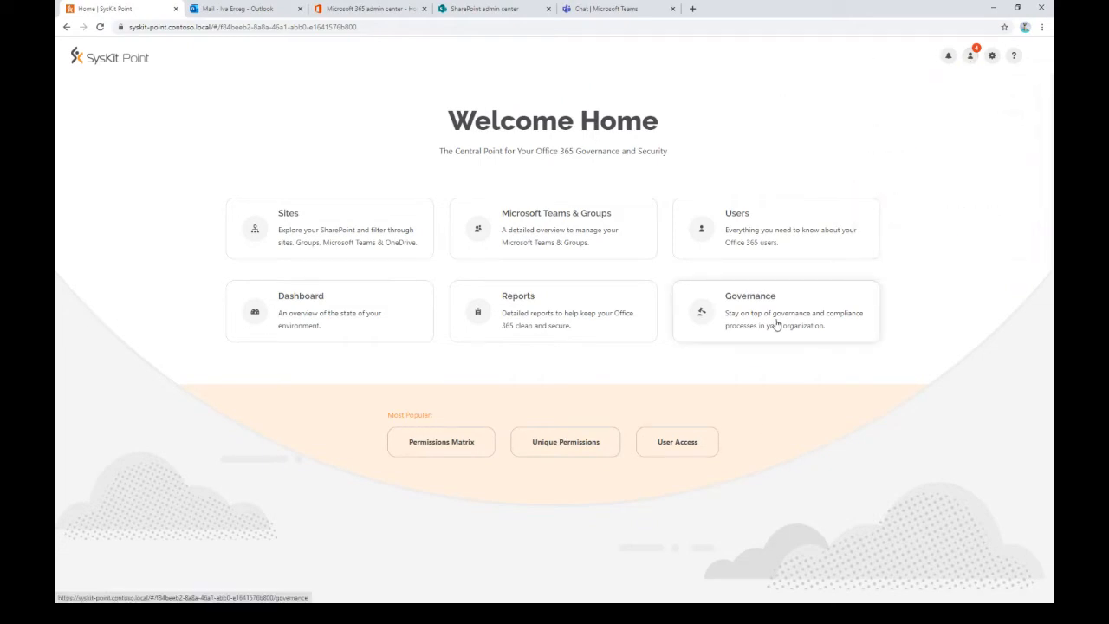
click(776, 324)
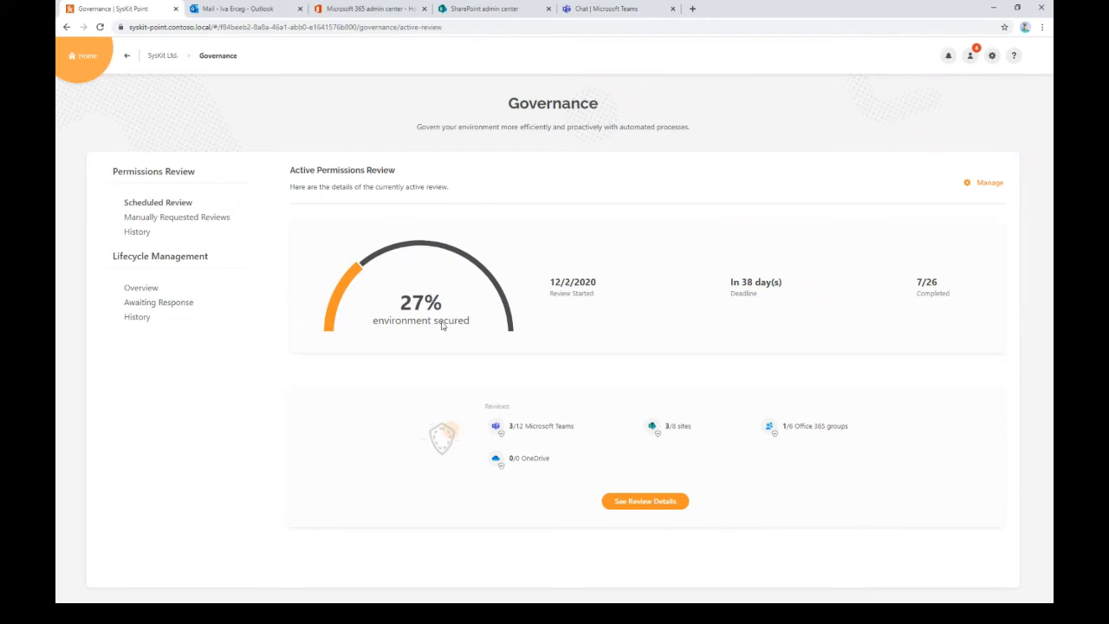
click(646, 505)
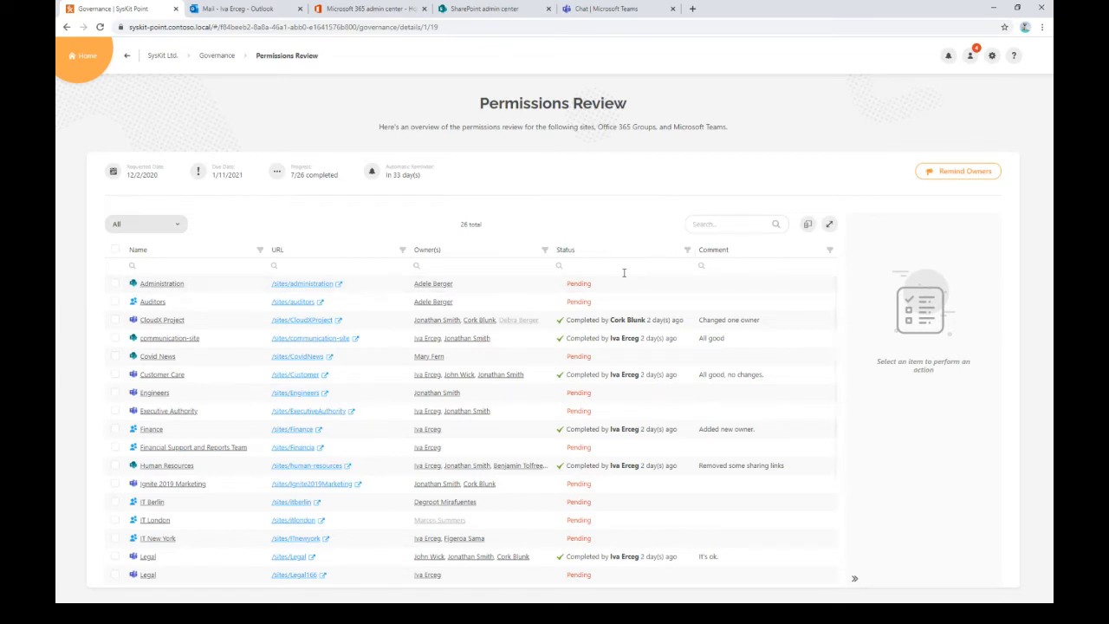
- Filter the Permissions Review list to completed items, select them all and view the summary of changes made during their reviews
click(686, 250)
click(602, 301)
click(666, 398)
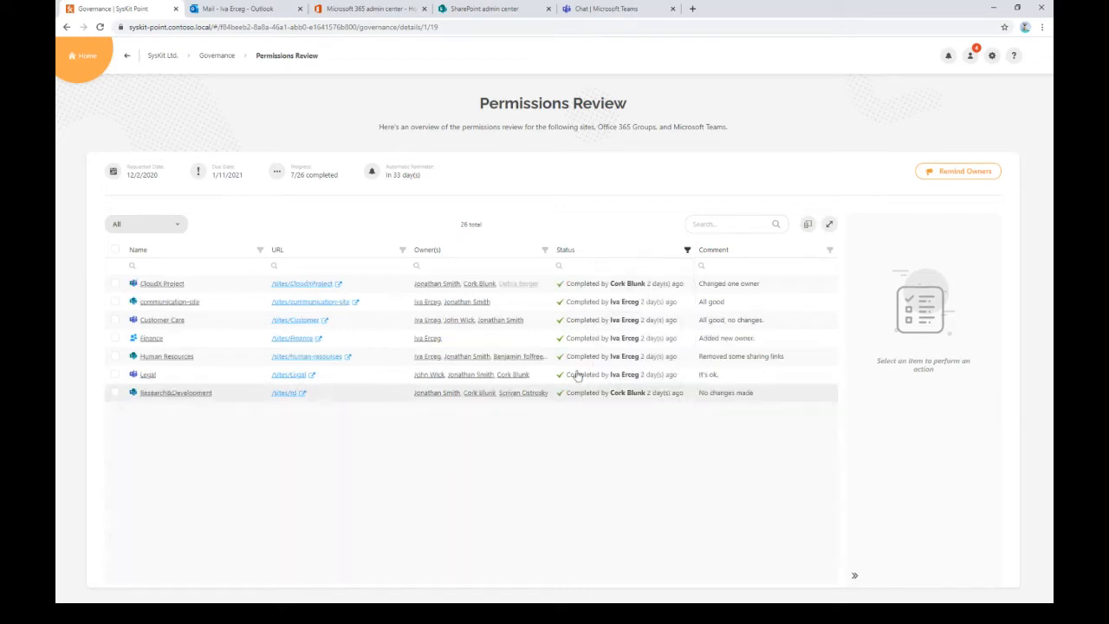
click(114, 250)
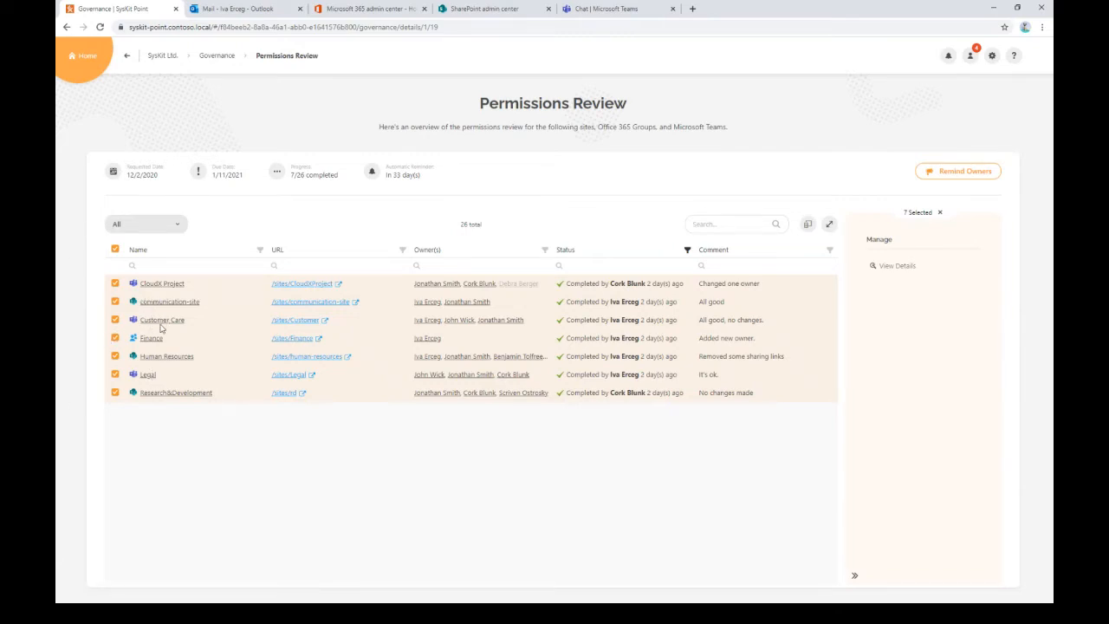
click(916, 265)
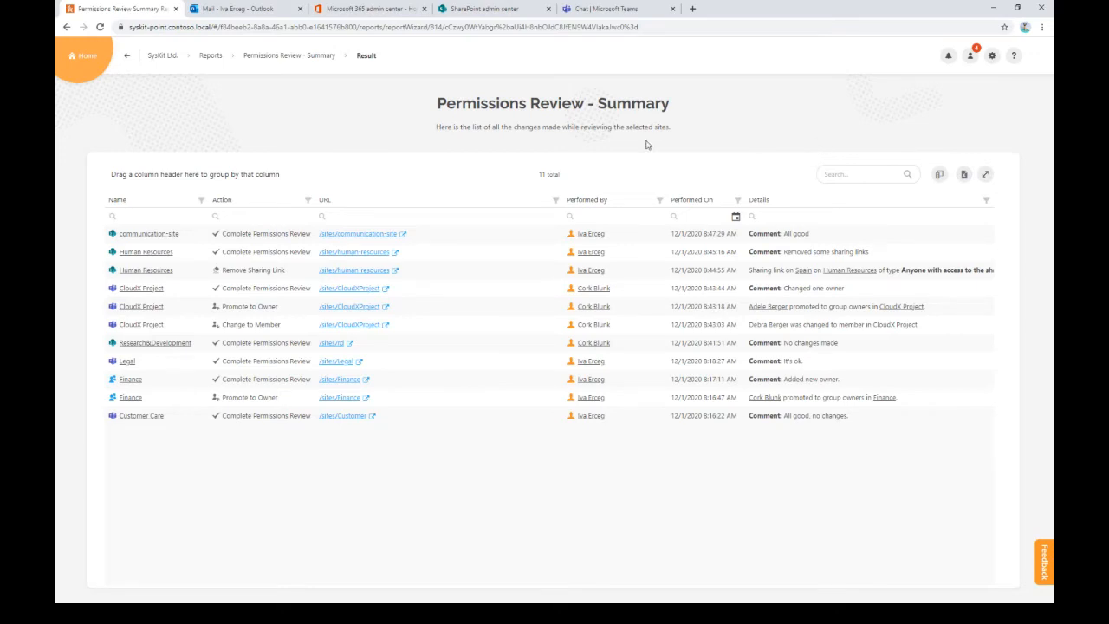
- Open the Microsoft Teams & Groups overview and limit it to Recently Created Groups
click(168, 55)
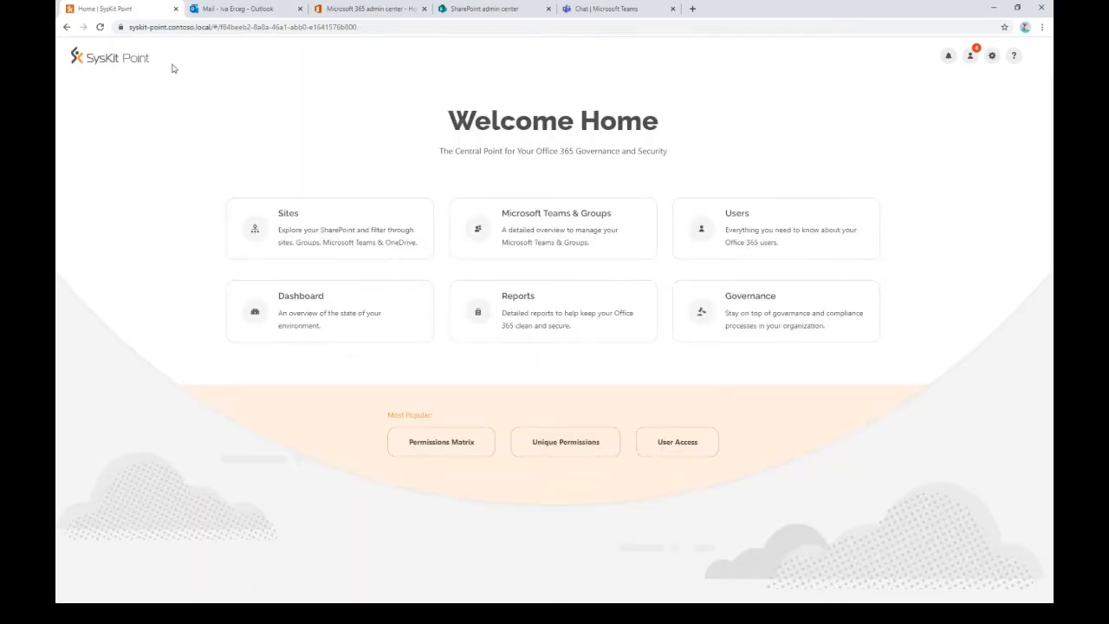
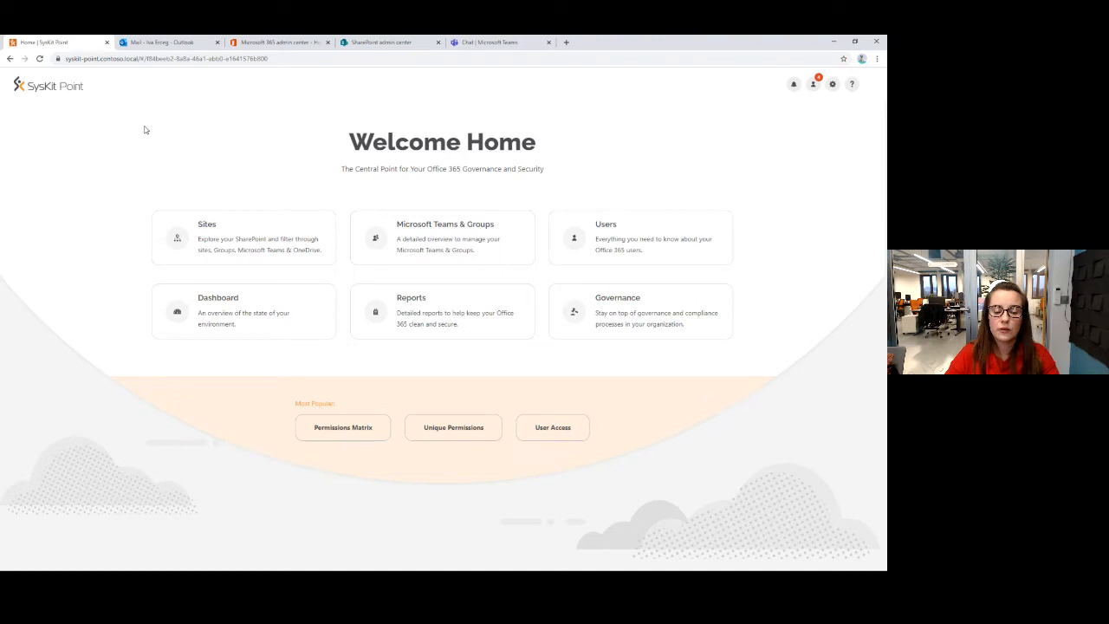
click(461, 236)
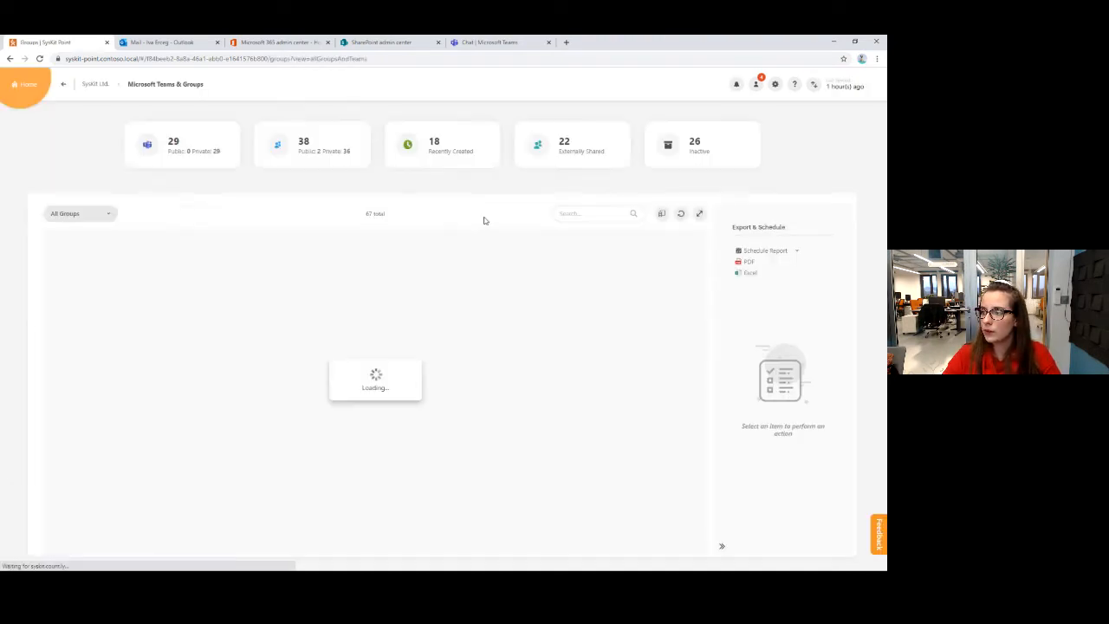
click(100, 214)
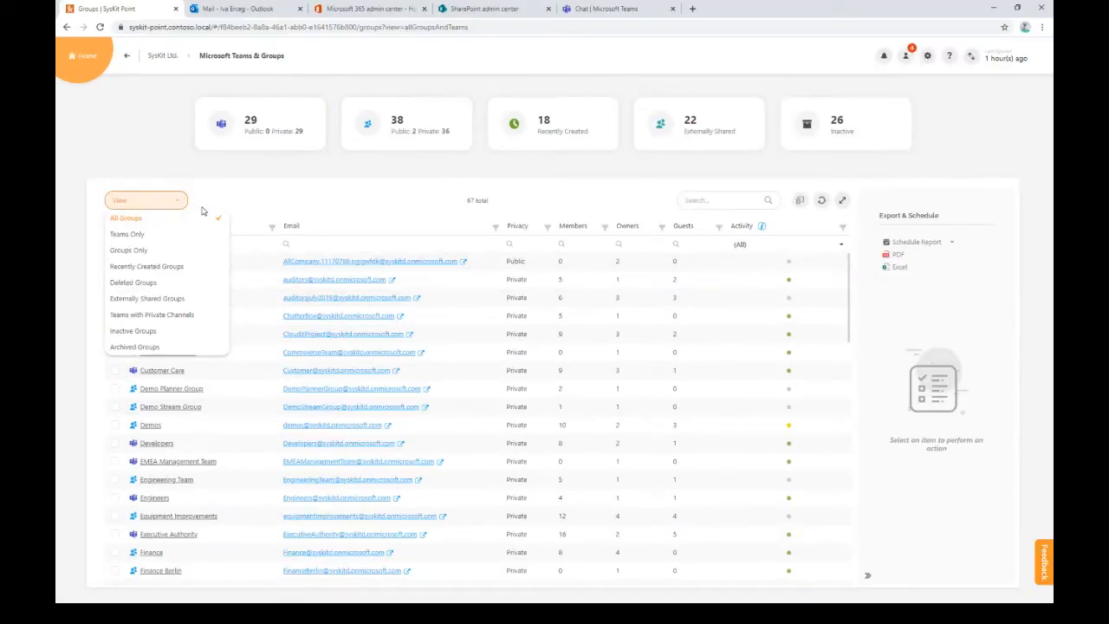
click(86, 273)
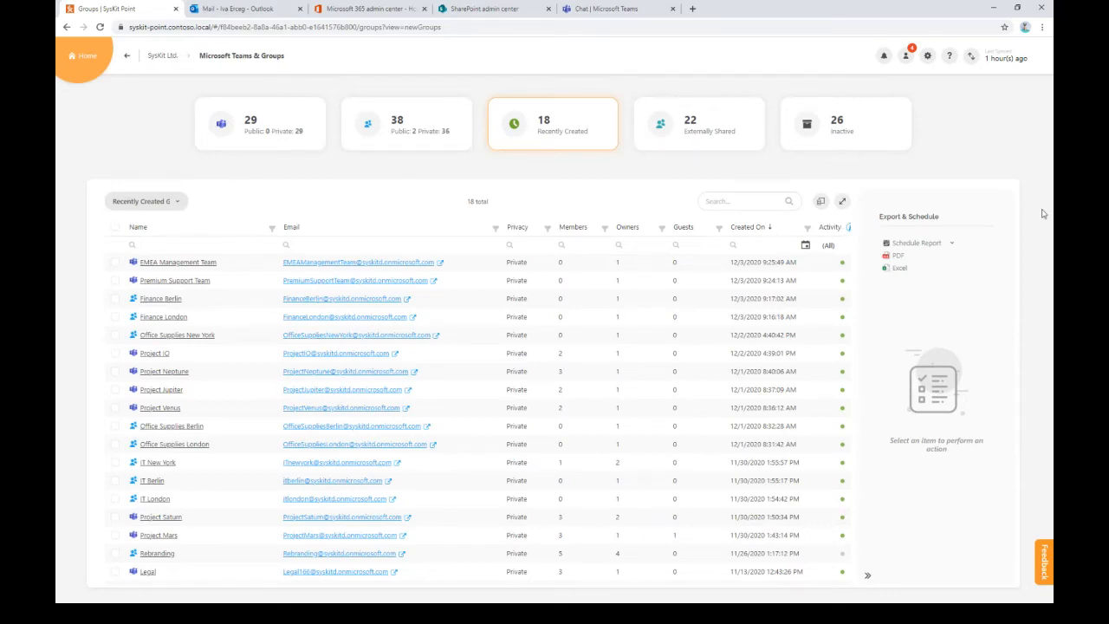
- Start a new scheduled report subscription for the recently created groups and name it New Teams
click(936, 244)
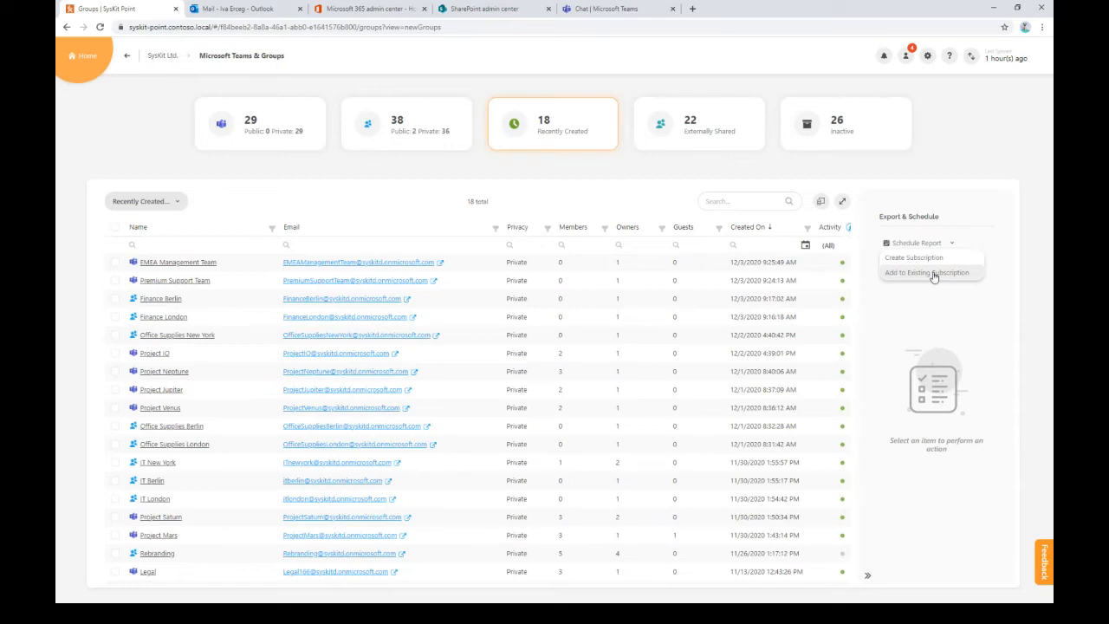
click(939, 259)
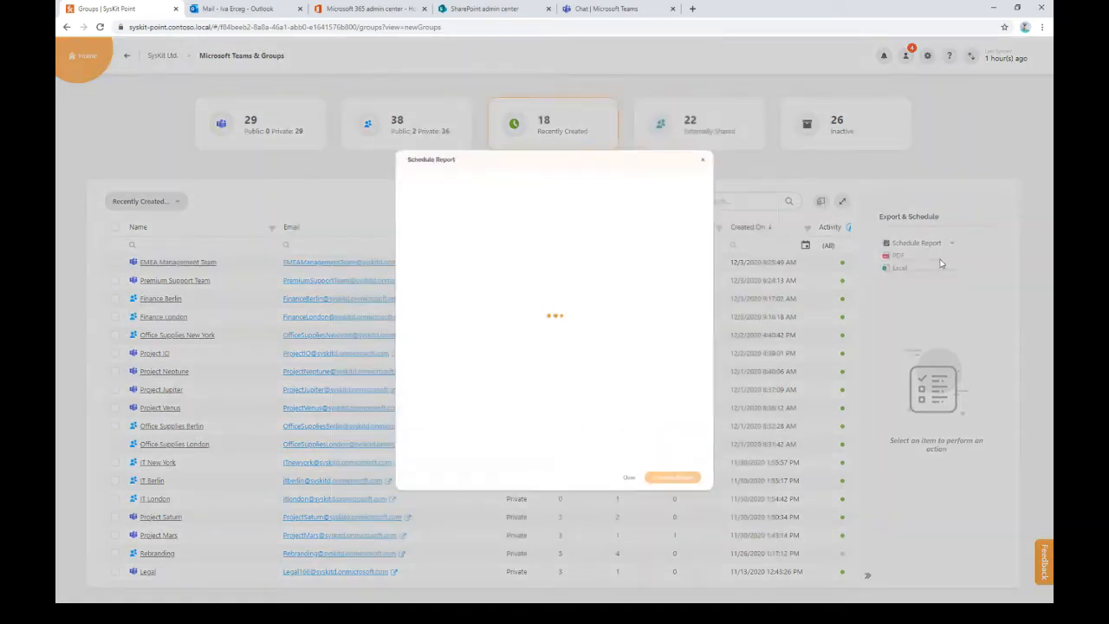
click(549, 173)
text(New Teams)
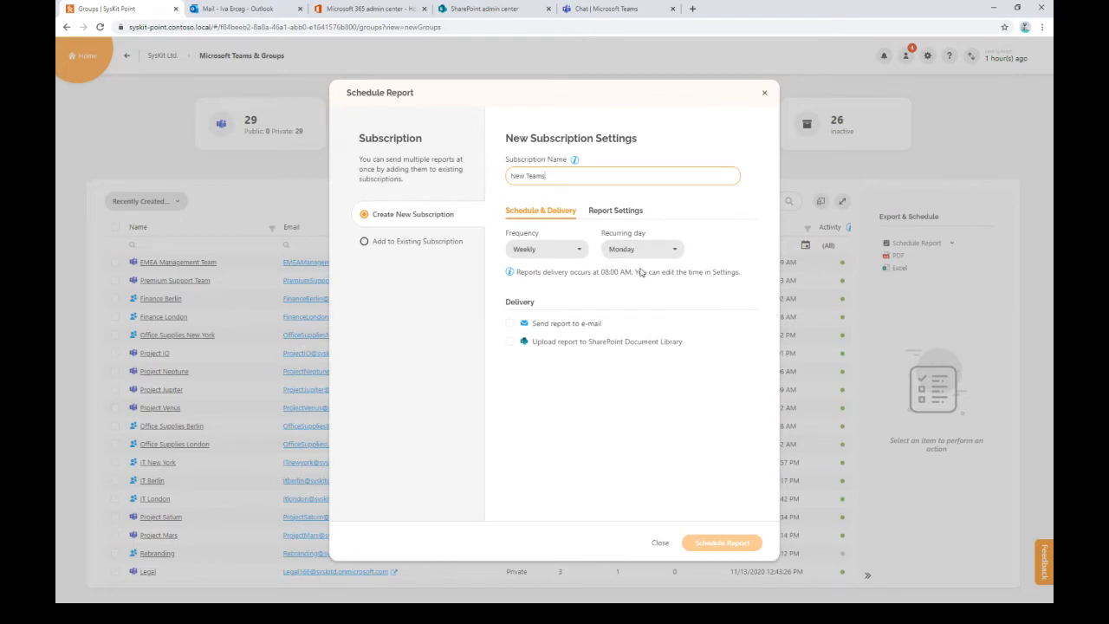
- Check the attachment name and report format in the new subscription's report settings, and return to the schedule and delivery options
click(604, 209)
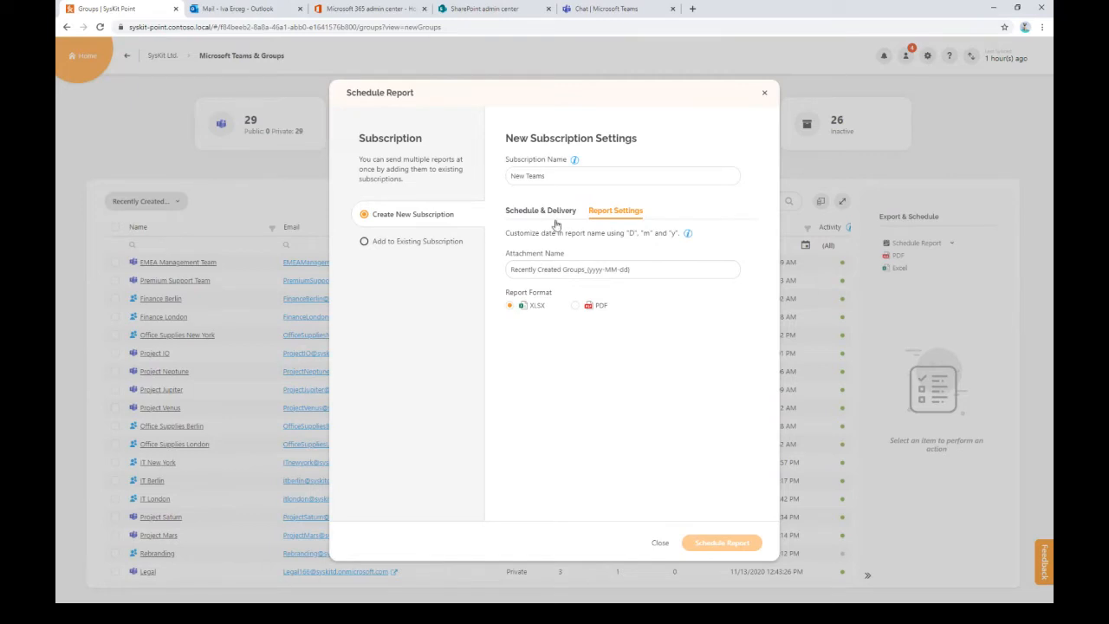
click(587, 270)
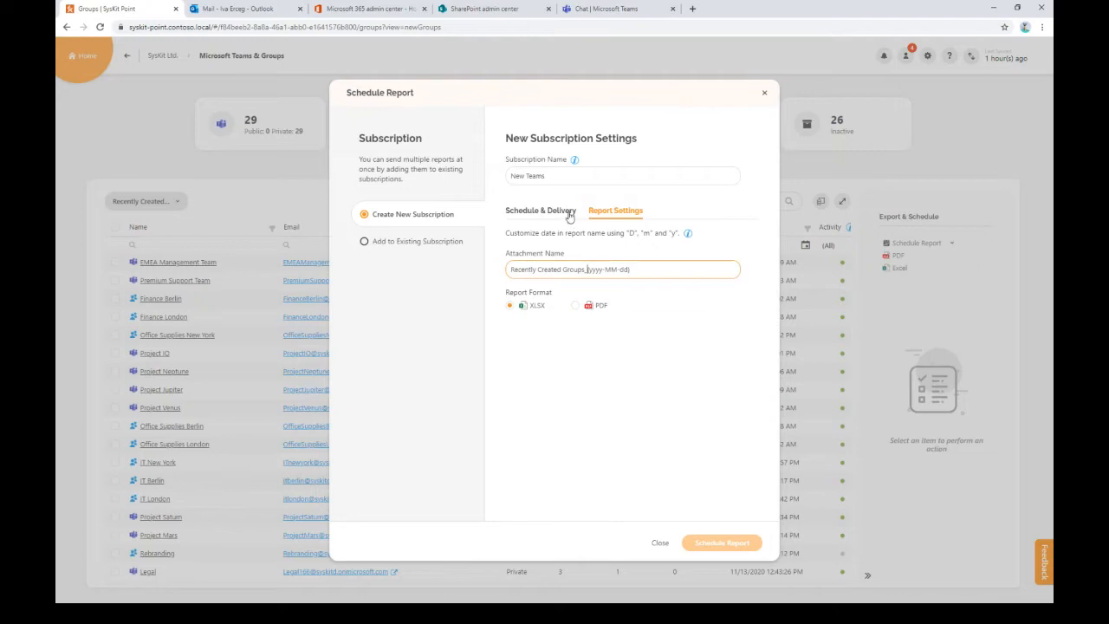
click(544, 212)
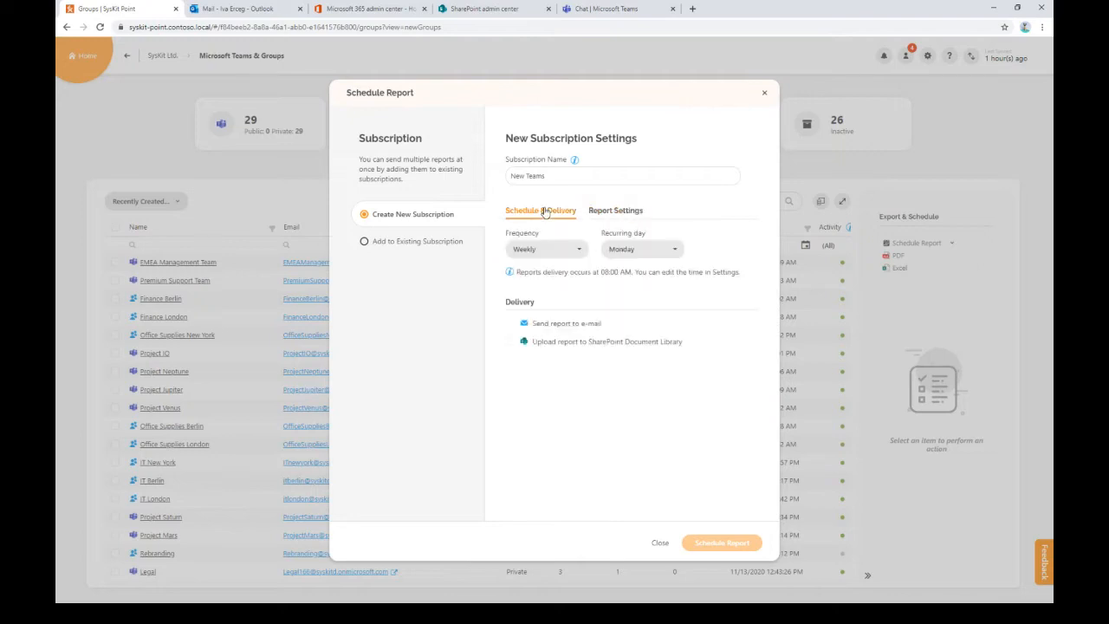
- Enable sending the report to e-mail and add the administrator's account as the recipient
click(510, 323)
click(565, 357)
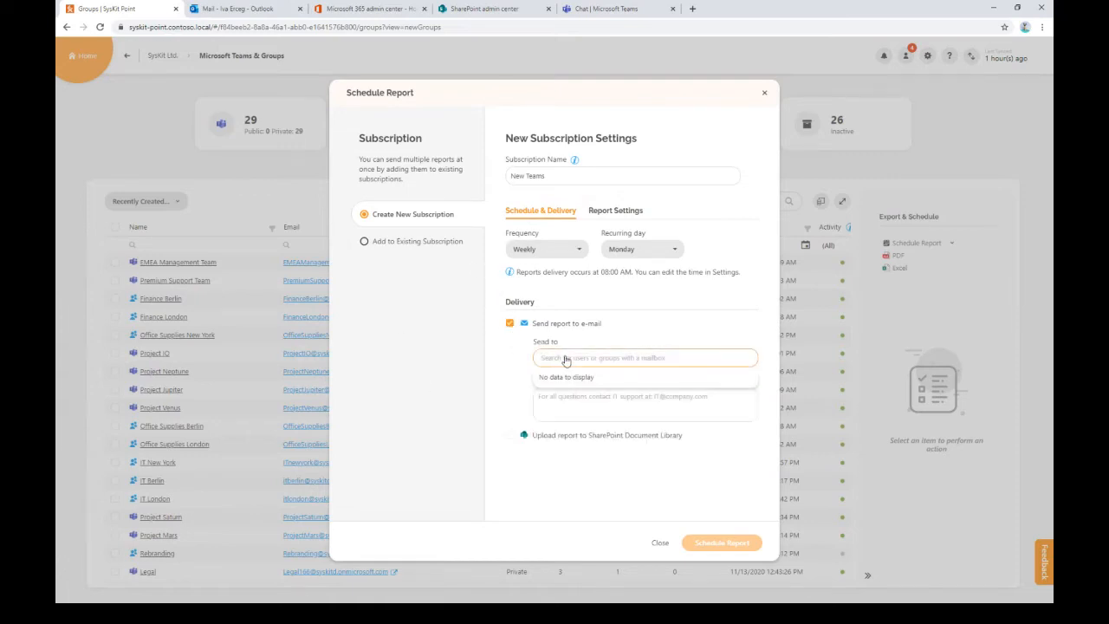
text(admin@sys)
key(BackSpace)
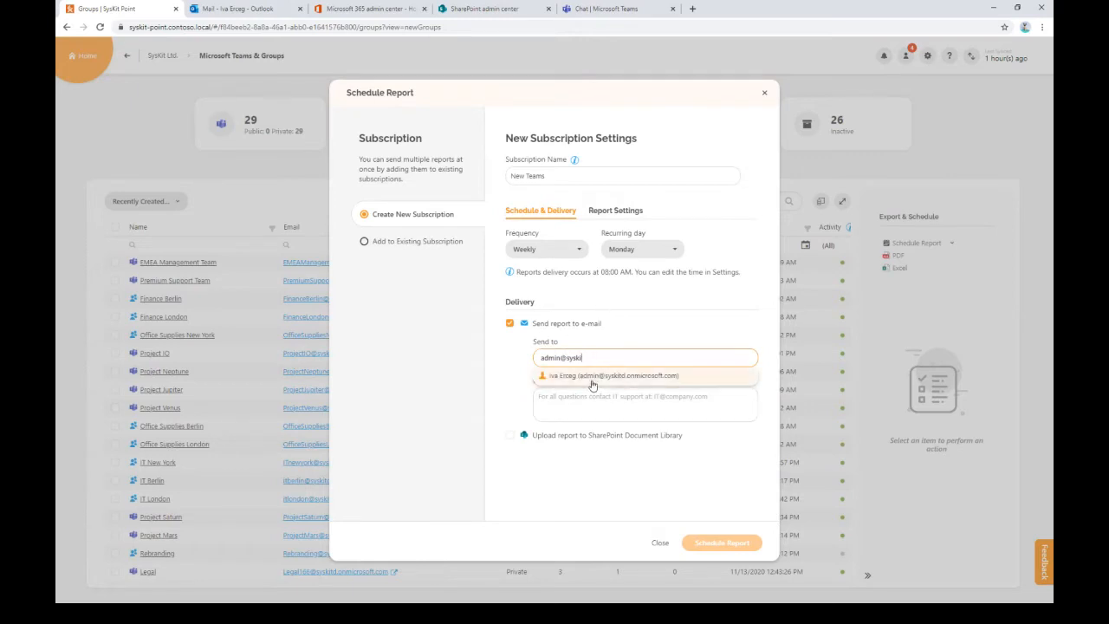
click(591, 379)
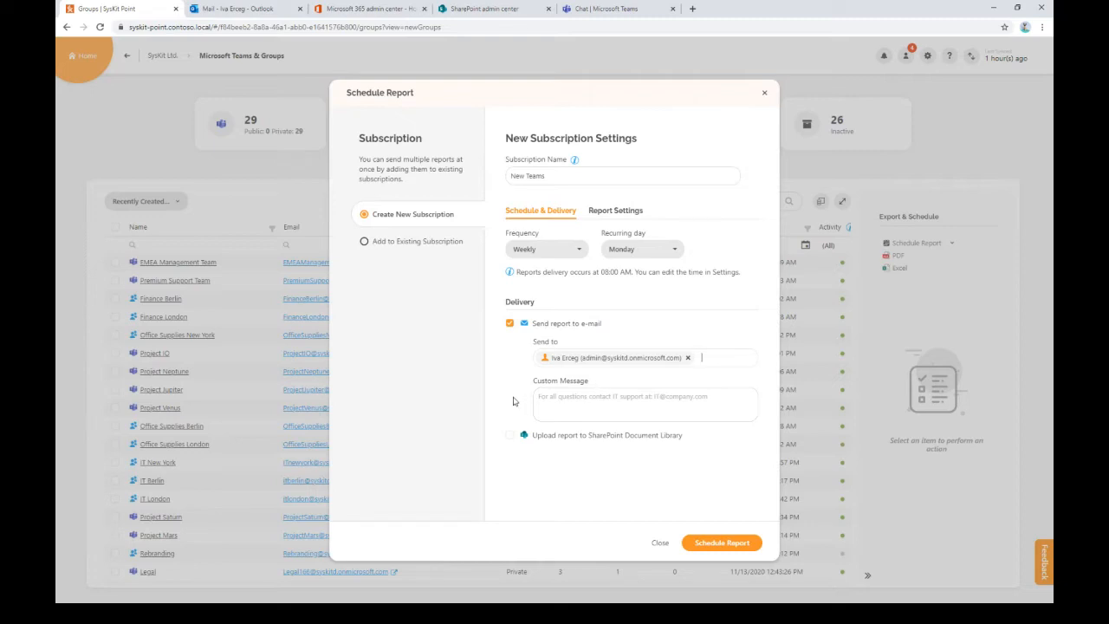
- Look at the SharePoint Document Library upload option, turn it off again and schedule the report with e-mail delivery only
click(509, 436)
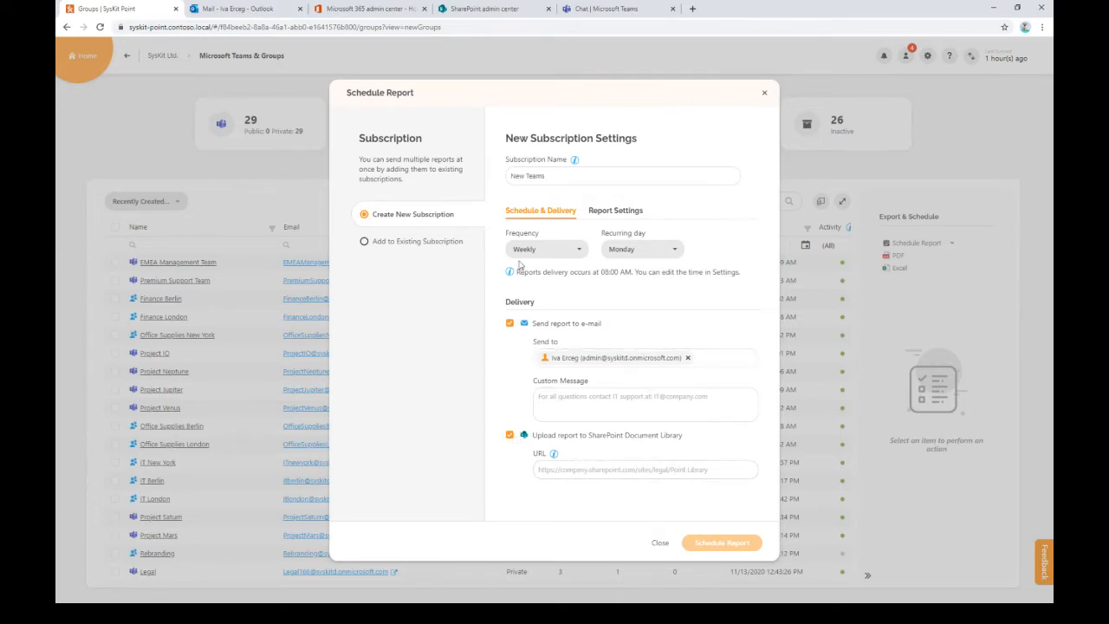
click(509, 437)
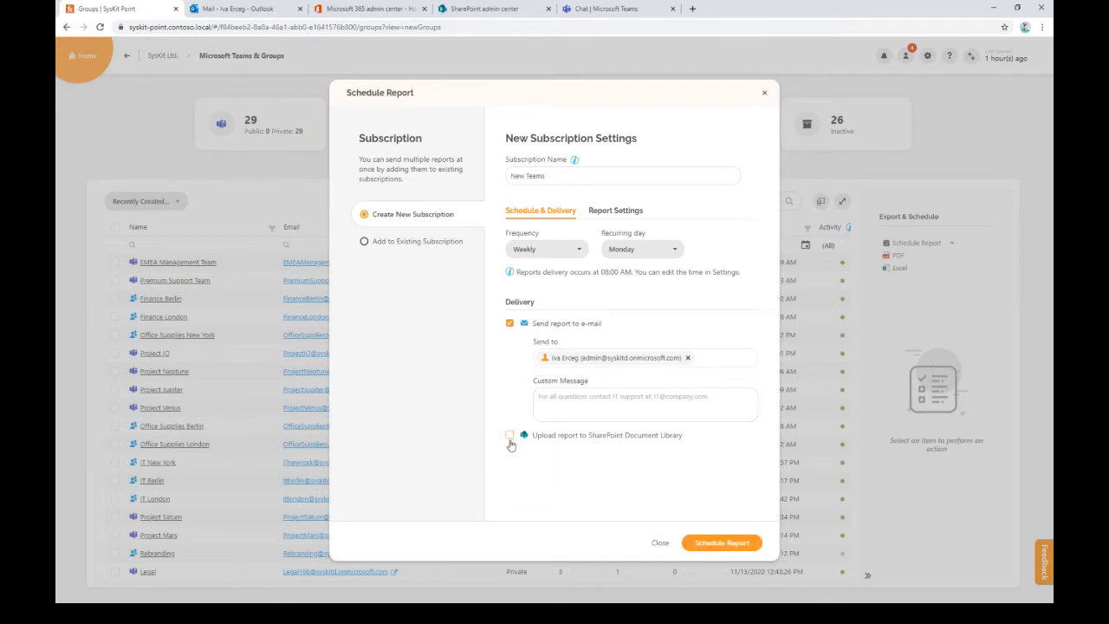
click(717, 543)
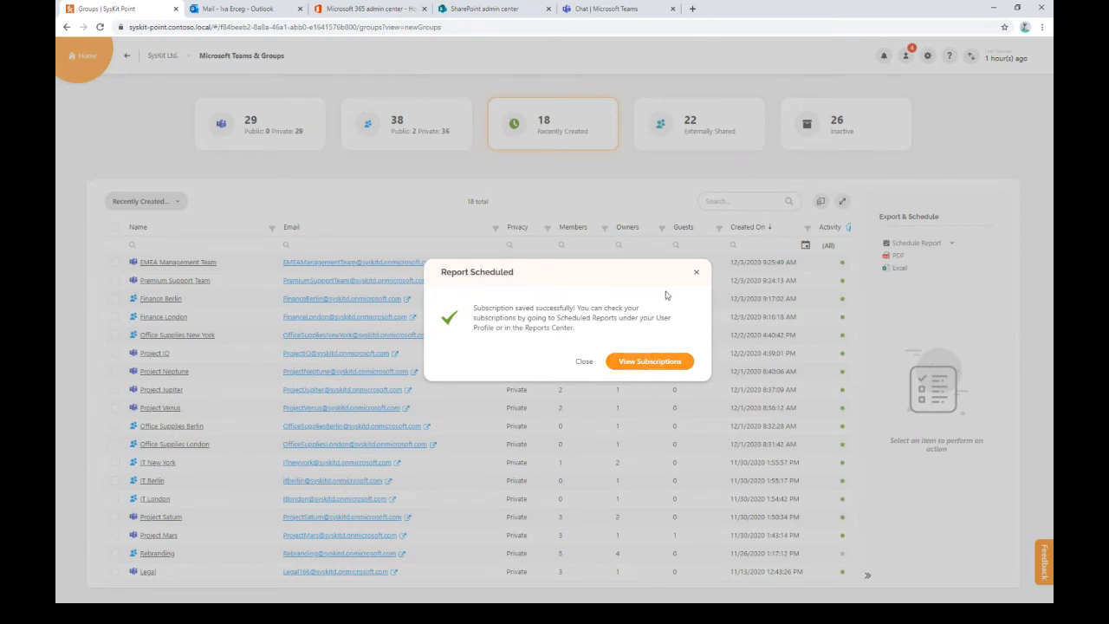
- View the saved subscriptions, expand the QA Team ones and Sites created within last 30 days, and select Permission Changes for QA Team
click(655, 362)
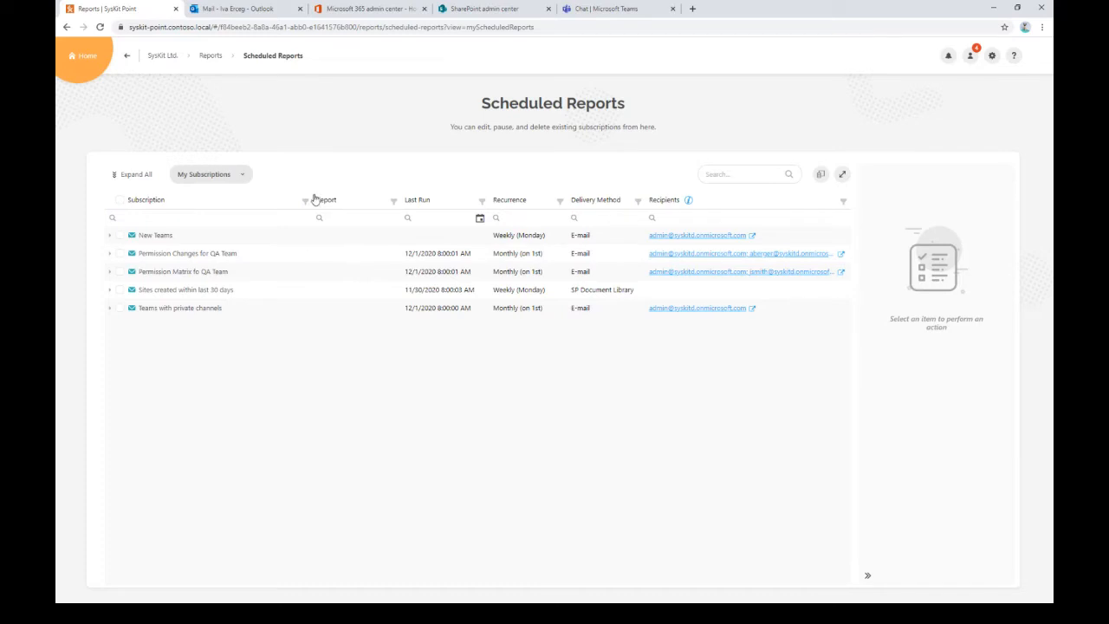
drag(310, 199, 286, 200)
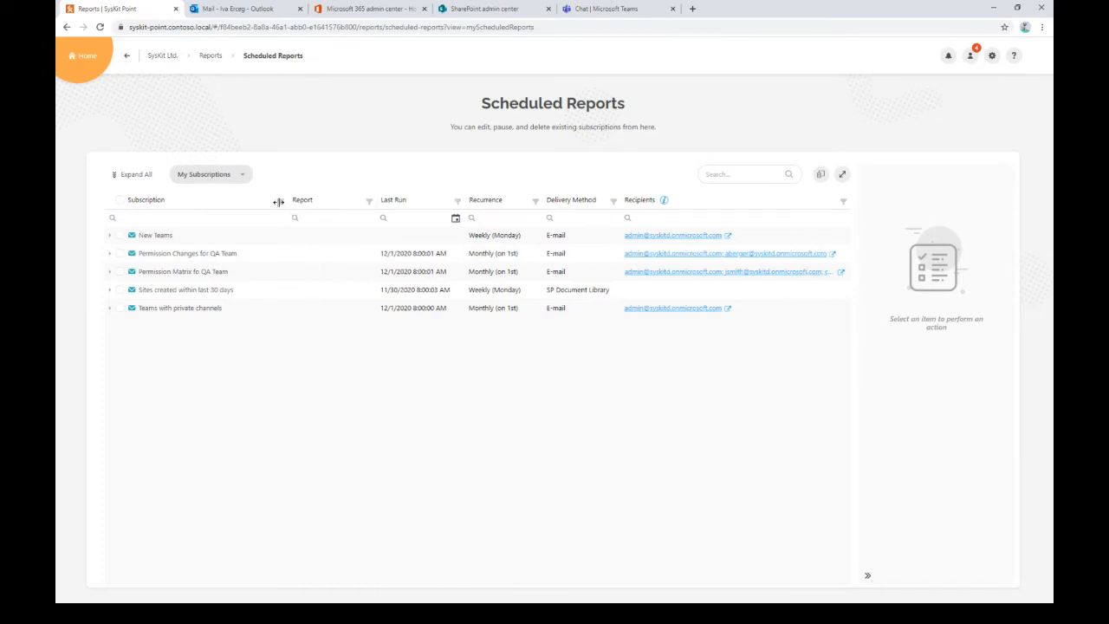
click(111, 218)
click(171, 339)
click(110, 252)
click(110, 289)
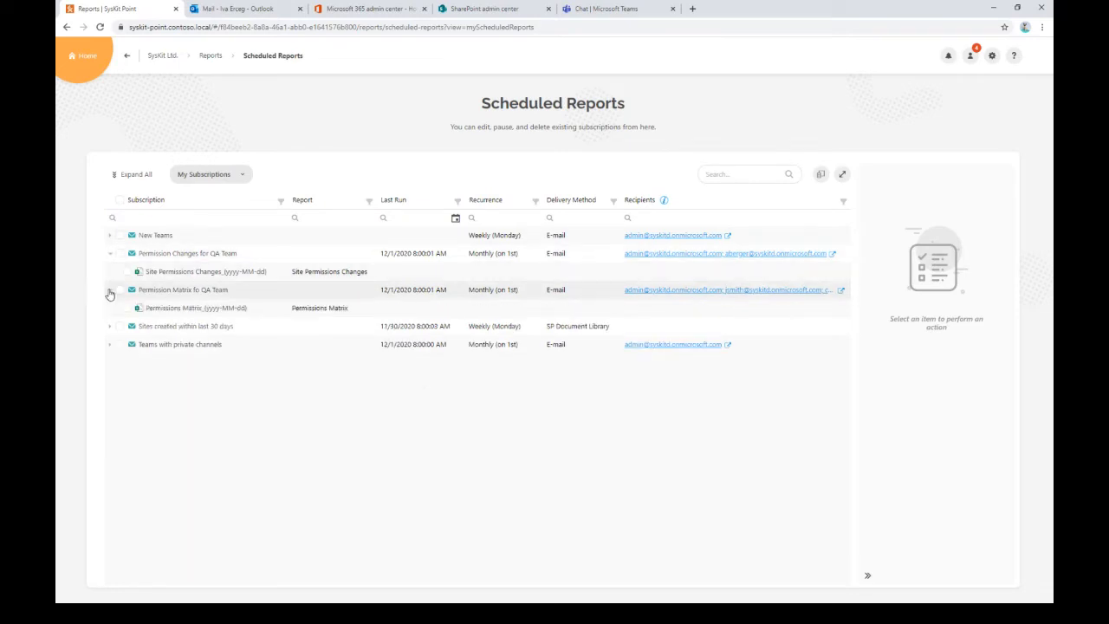
click(110, 326)
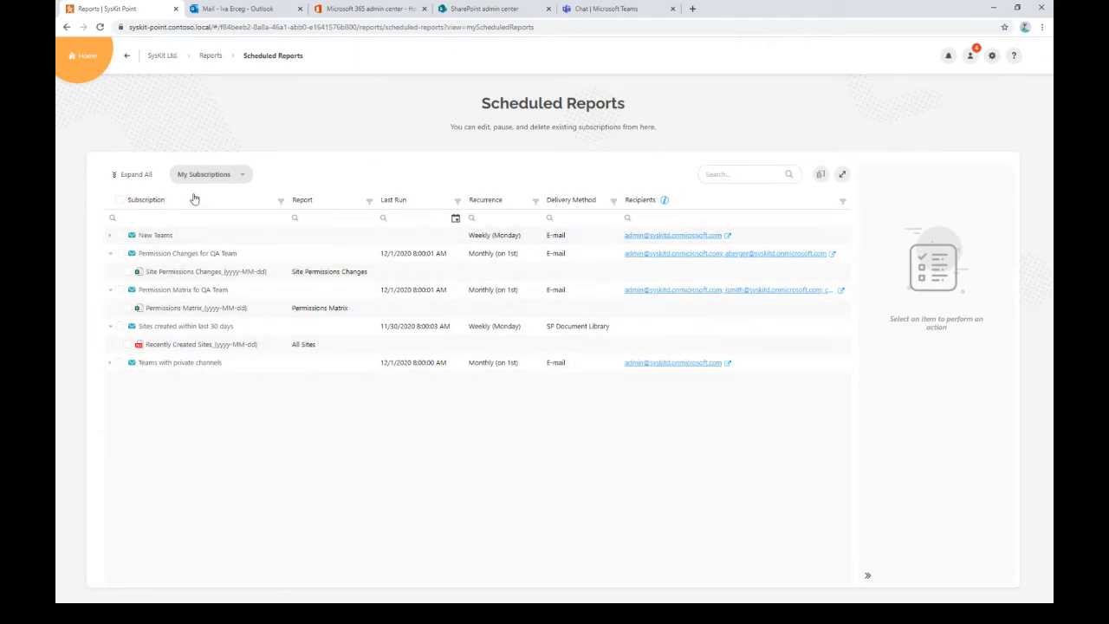
click(120, 254)
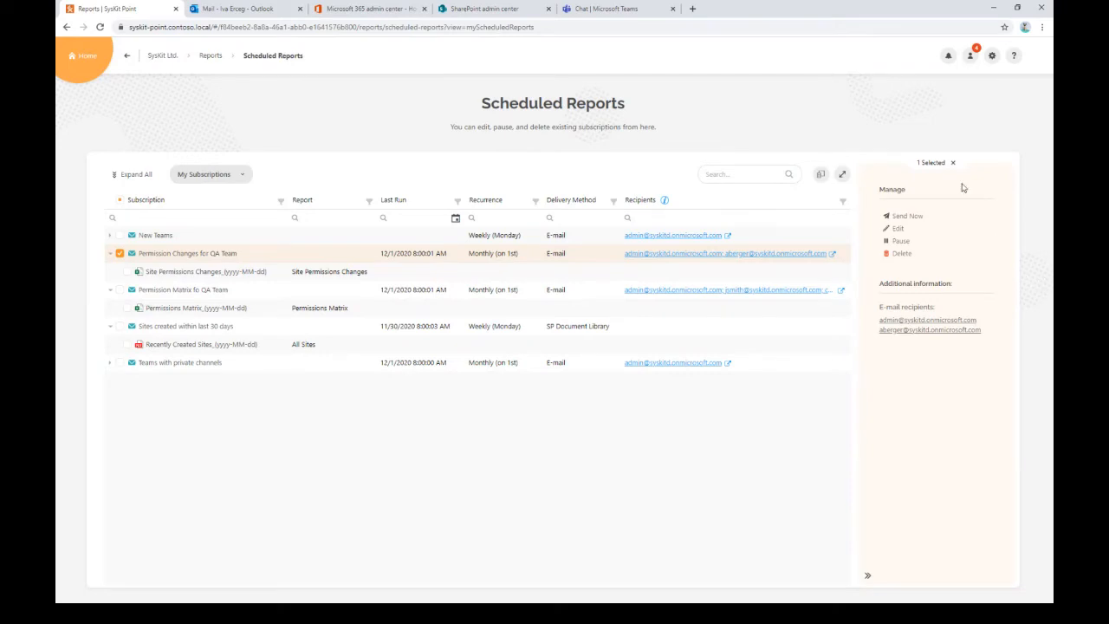
- Check the edit settings of the Permission Changes for QA Team subscription without changing them, and pause that subscription
click(898, 228)
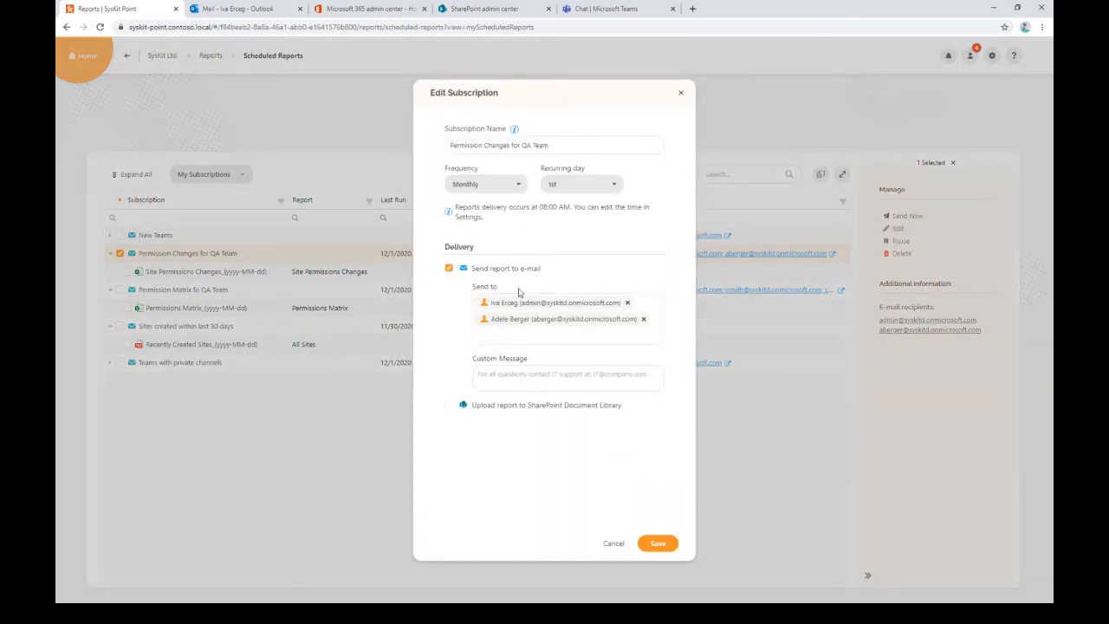
click(613, 543)
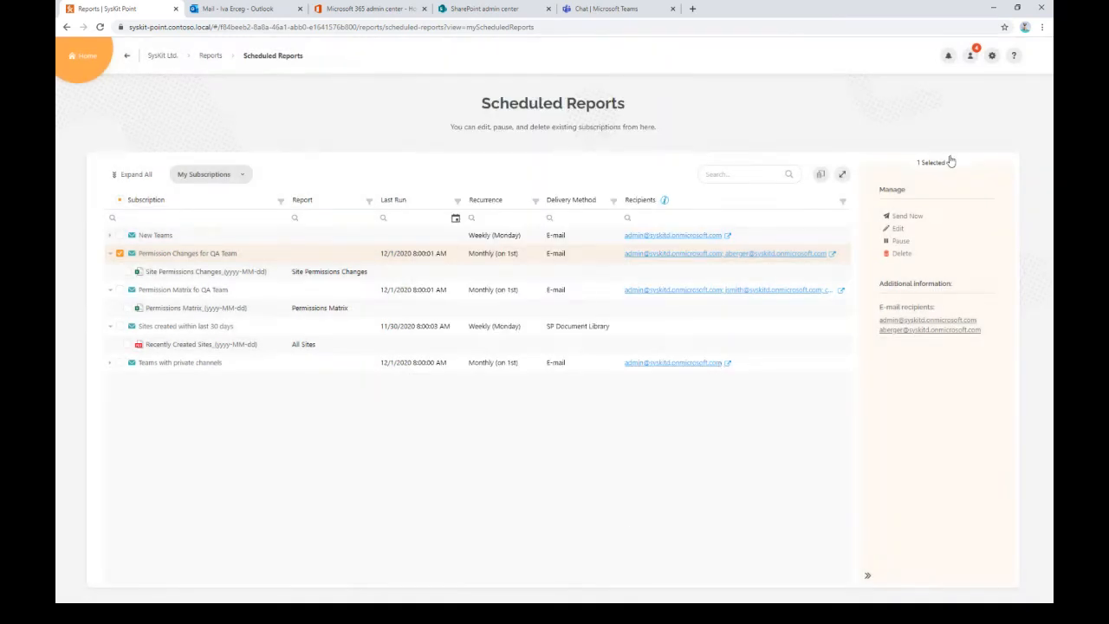
click(901, 241)
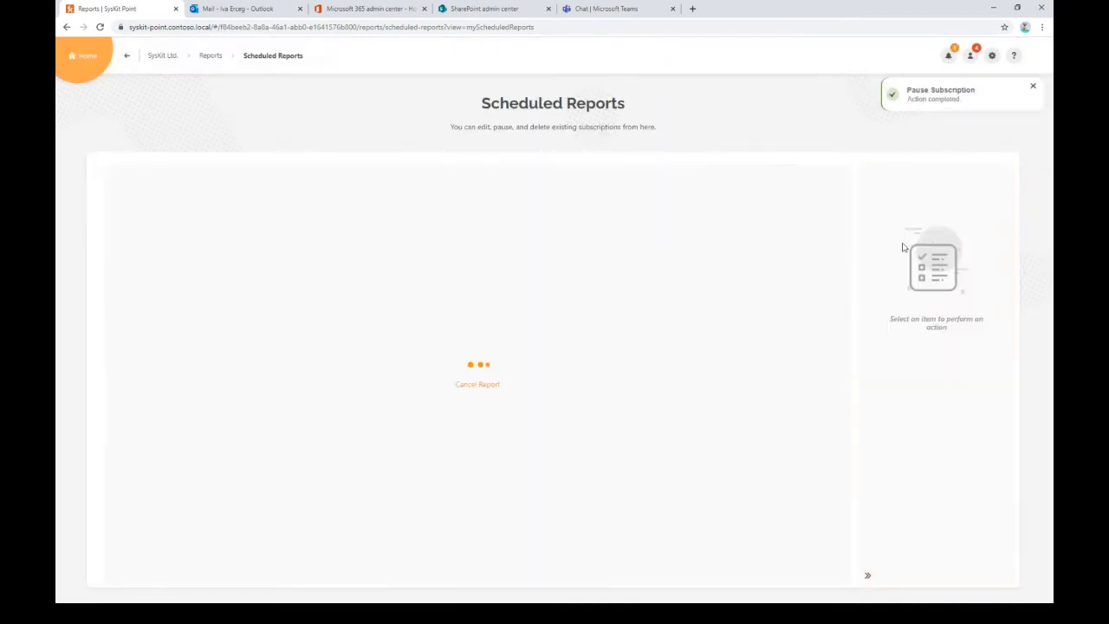
click(1034, 87)
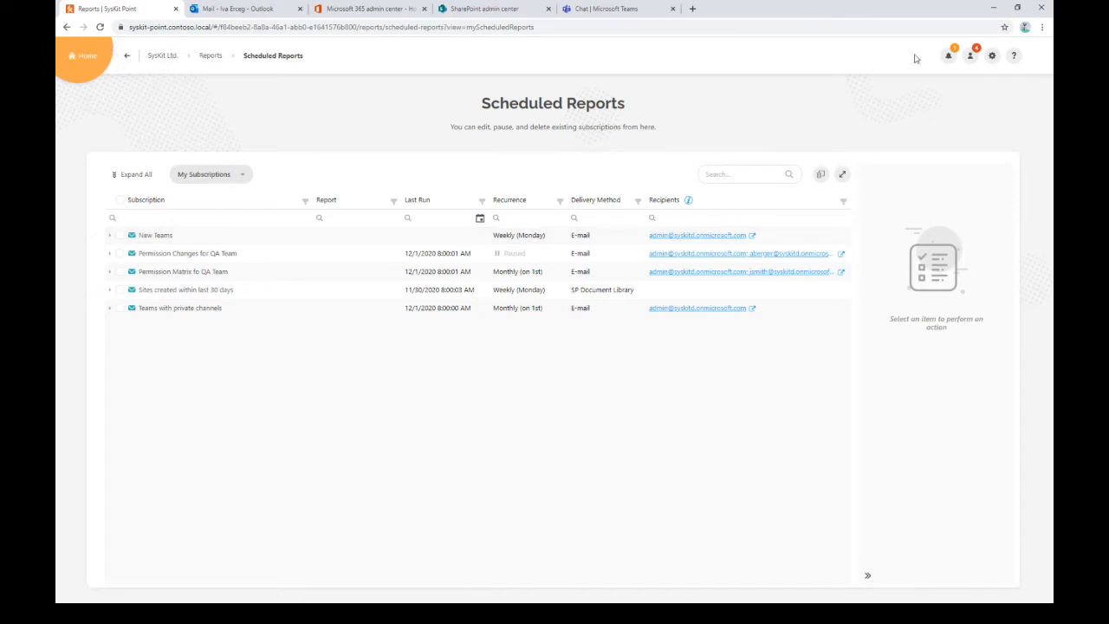
- Reopen the scheduled reports from the account profile and switch the list to All Subscriptions
click(969, 59)
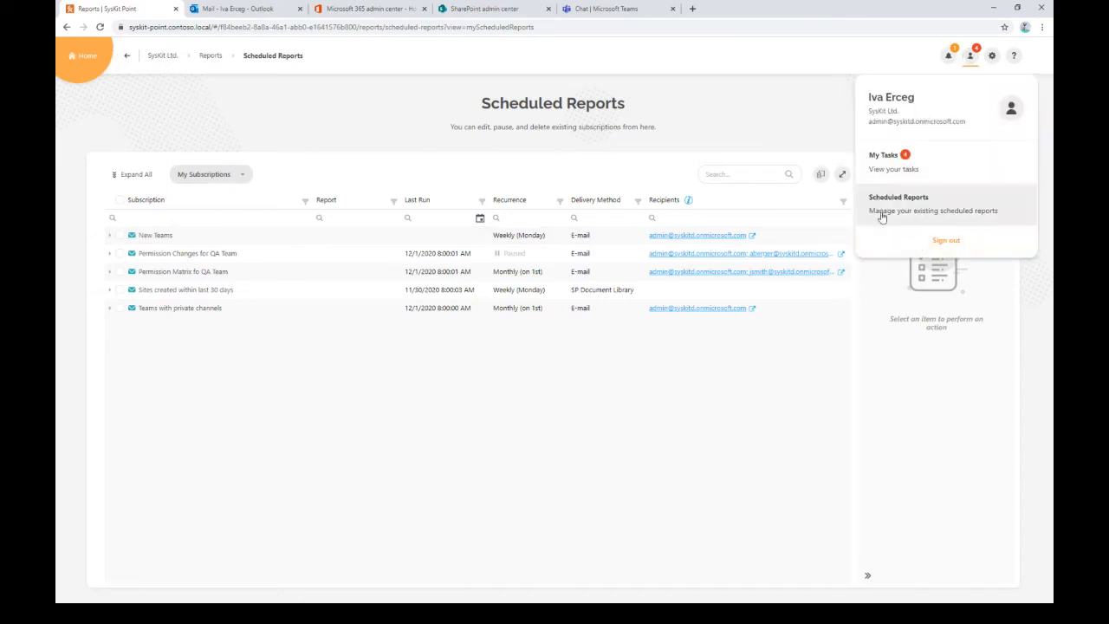
click(911, 208)
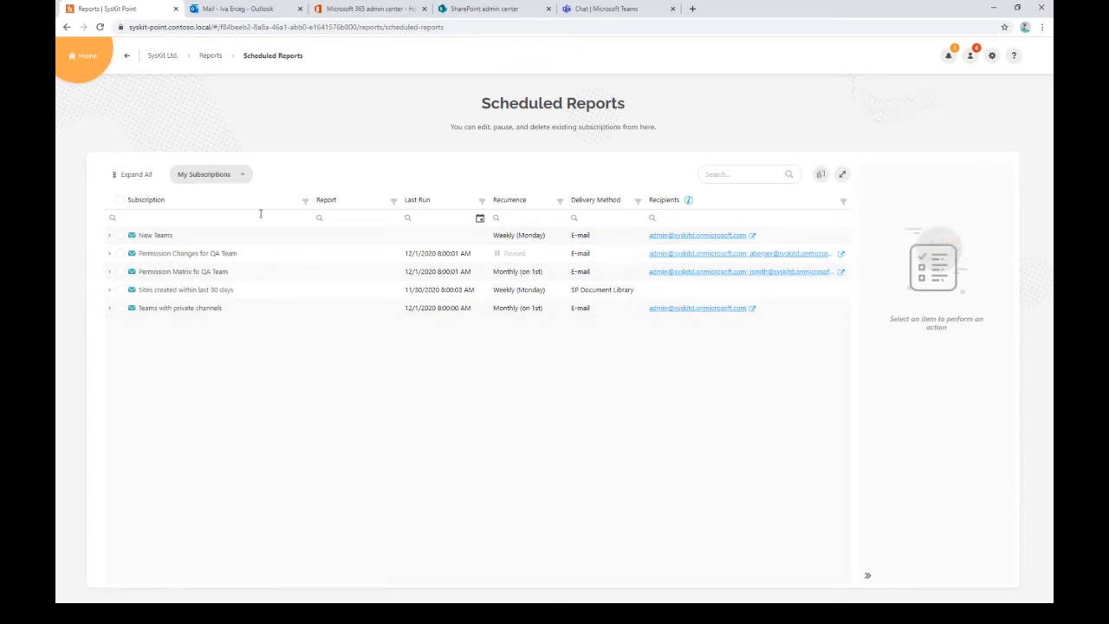
click(240, 178)
click(213, 206)
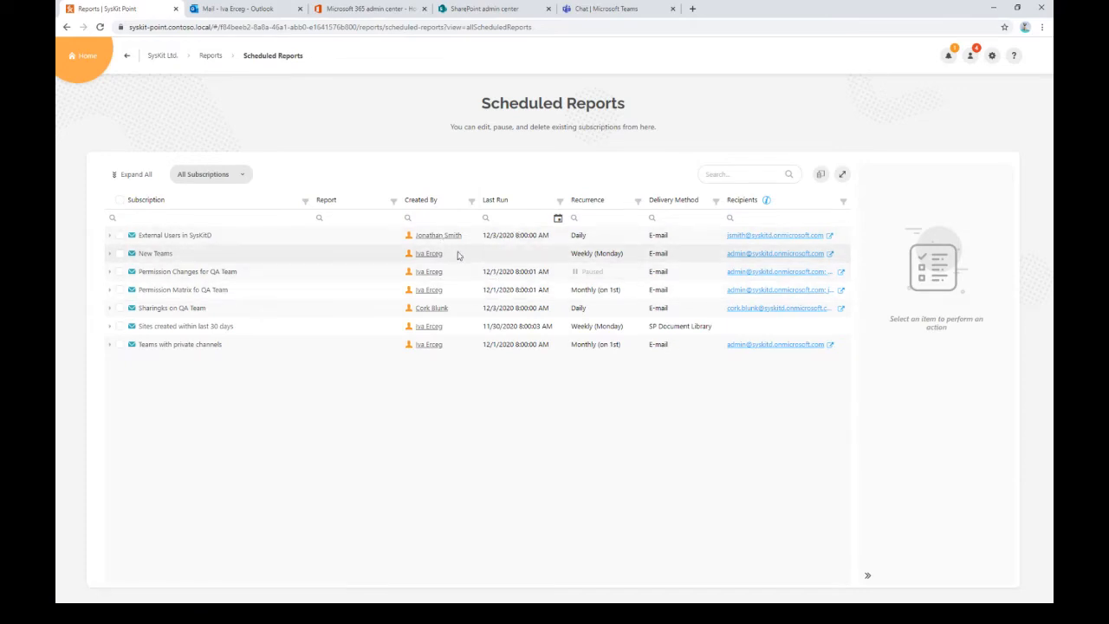
- Filter the subscriptions by the creator of the Sharings on QA Team report, and clear the filter to list every creator again
click(472, 202)
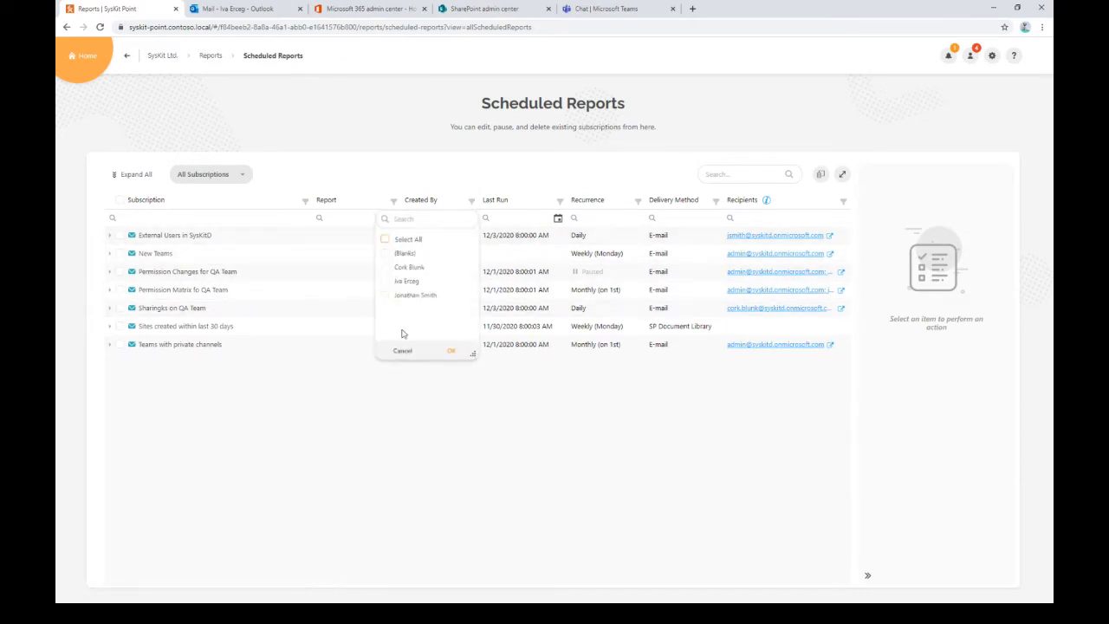
click(391, 271)
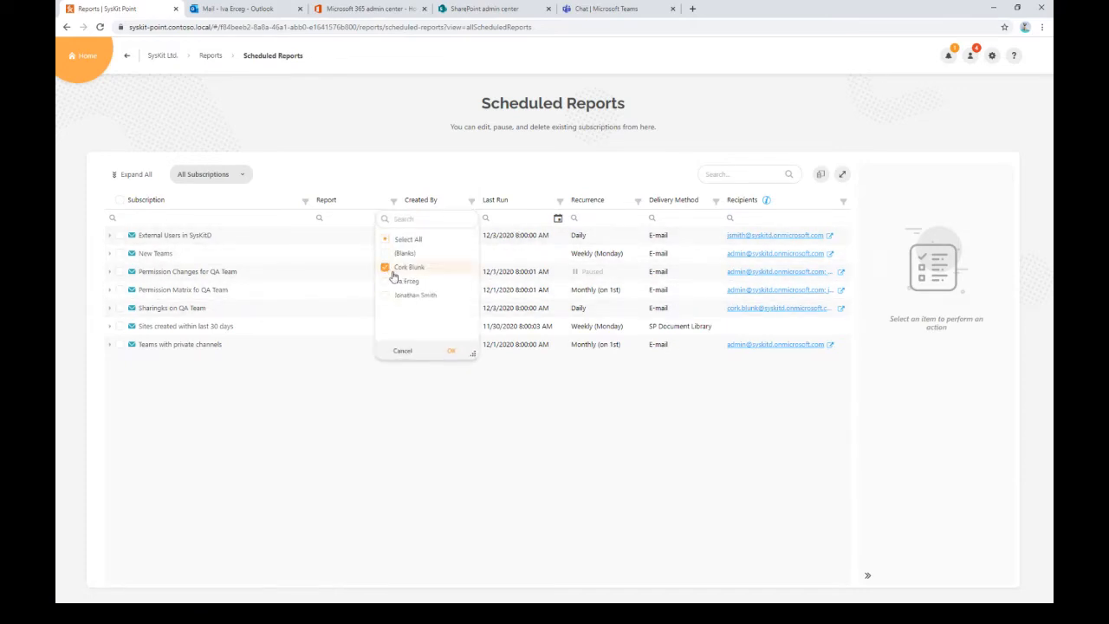
click(451, 351)
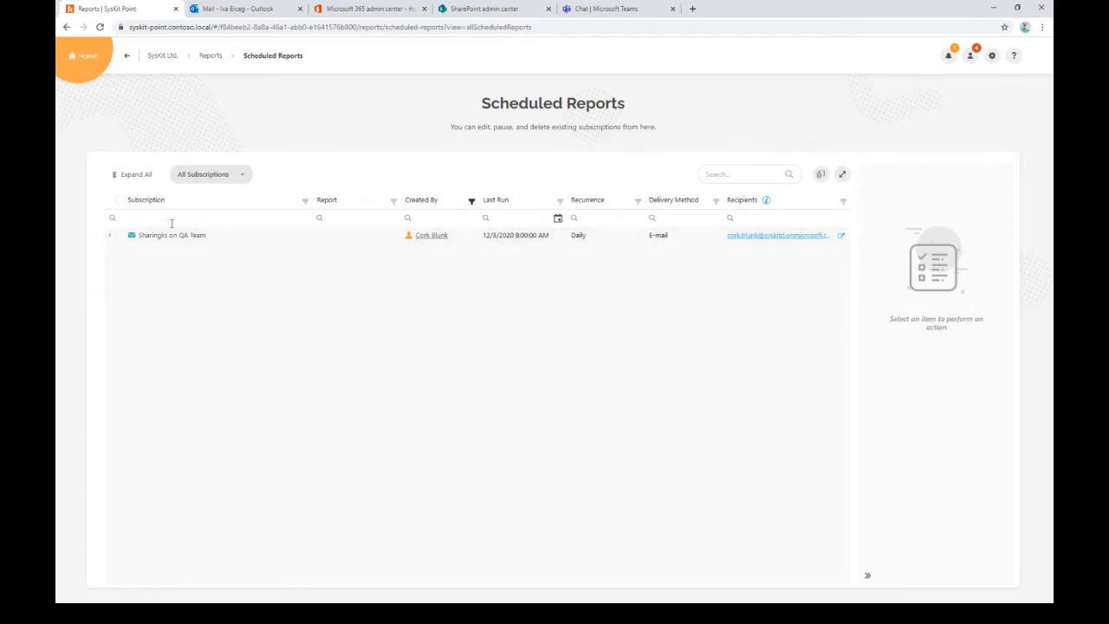
click(471, 202)
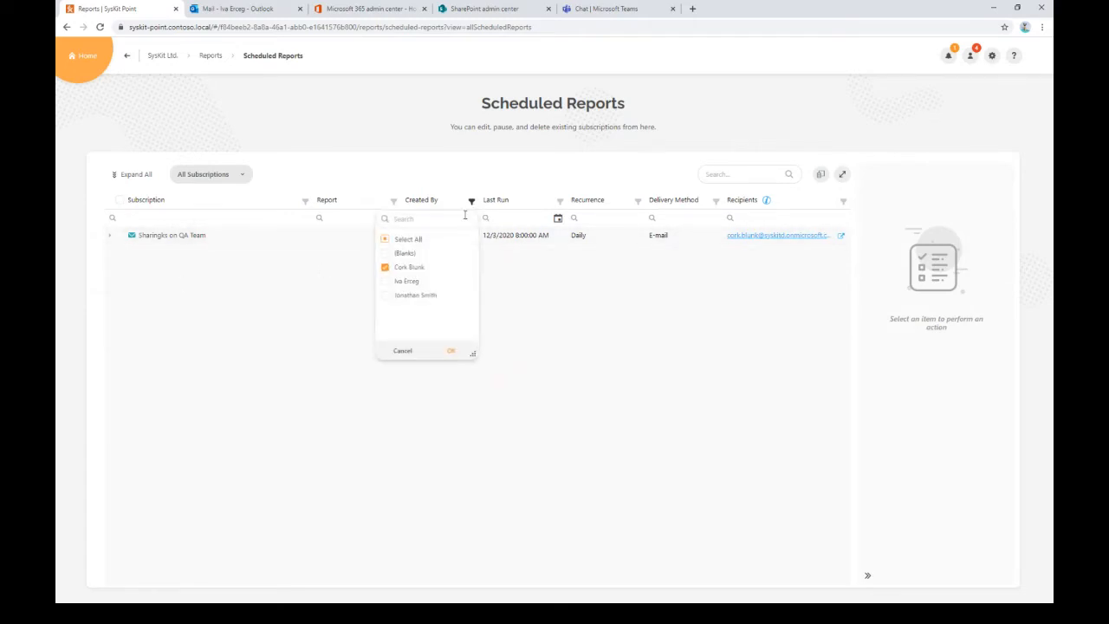
click(386, 239)
click(450, 351)
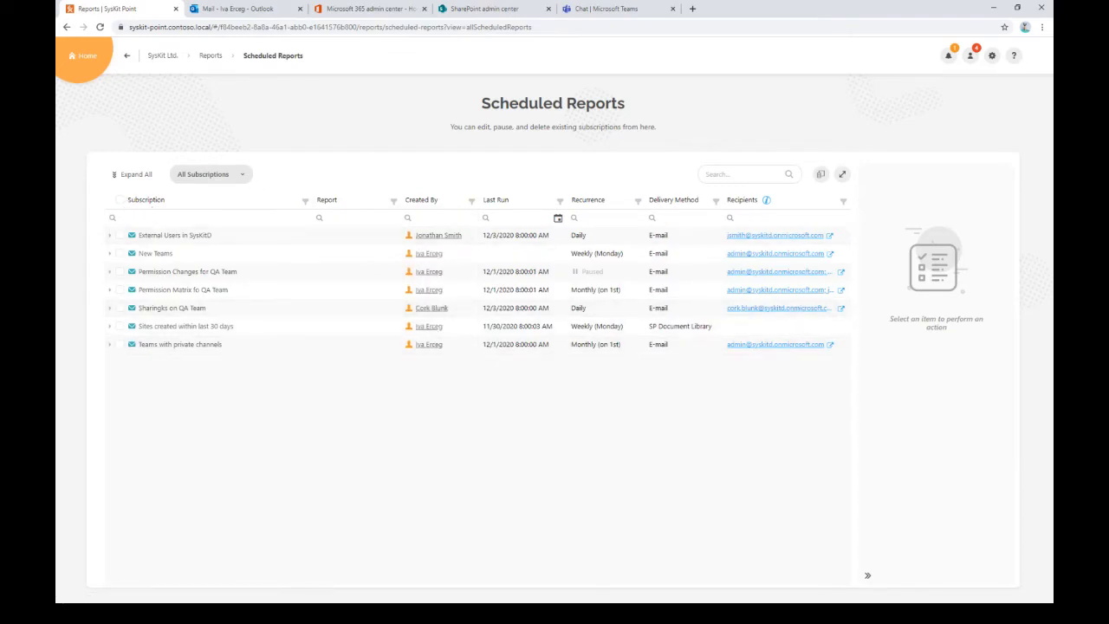
- Run the Permissions Matrix report for the QA Team, limiting the selection list to Microsoft Teams and keeping the default report options
click(169, 59)
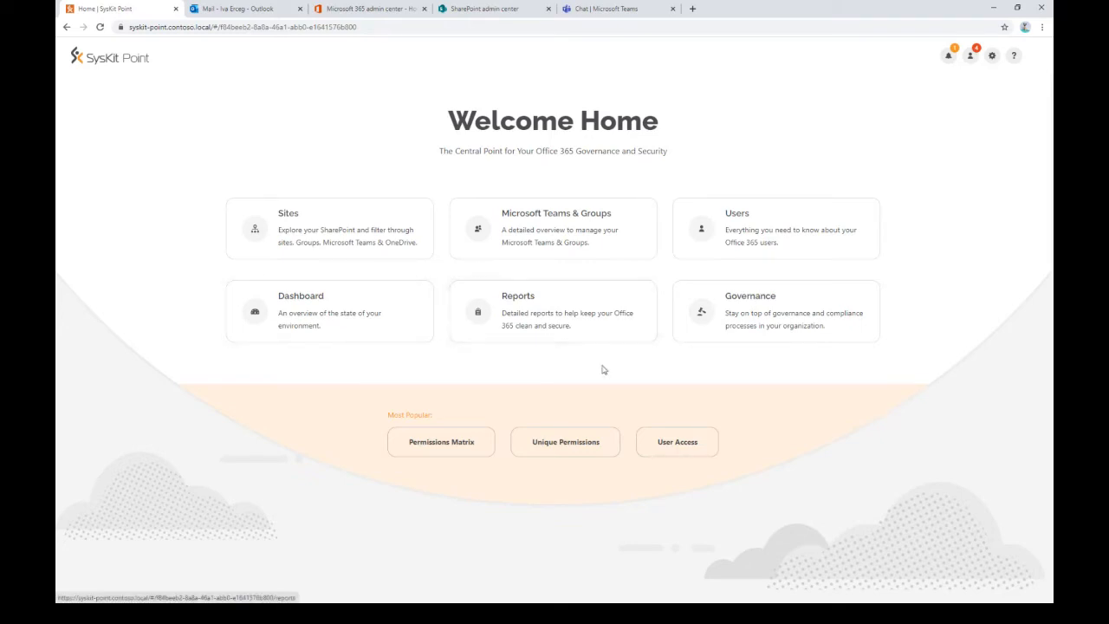
click(517, 318)
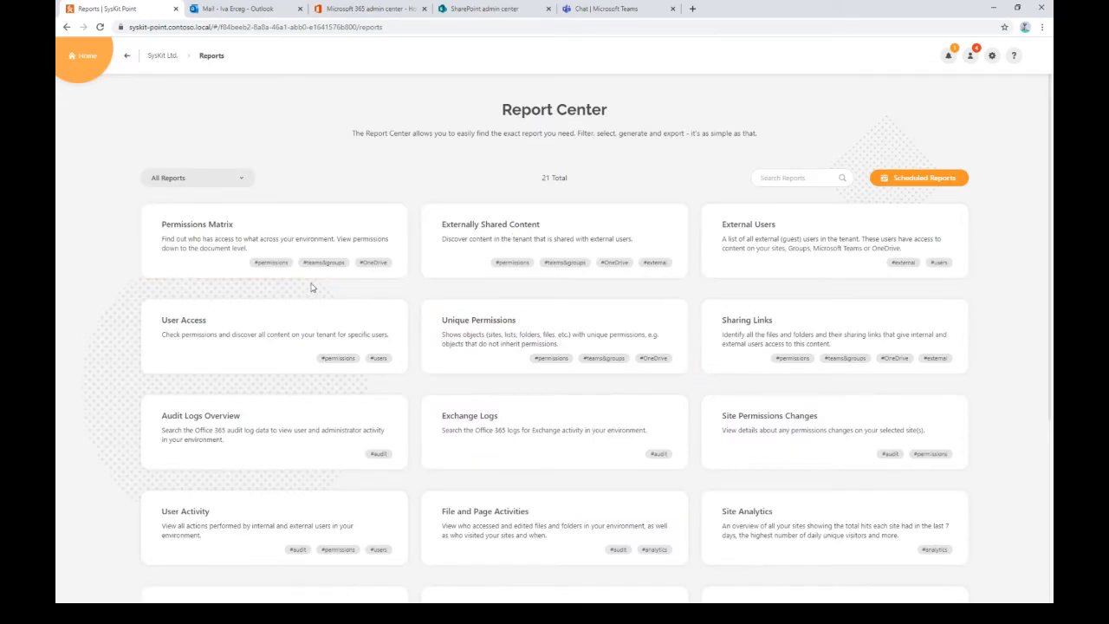
click(223, 228)
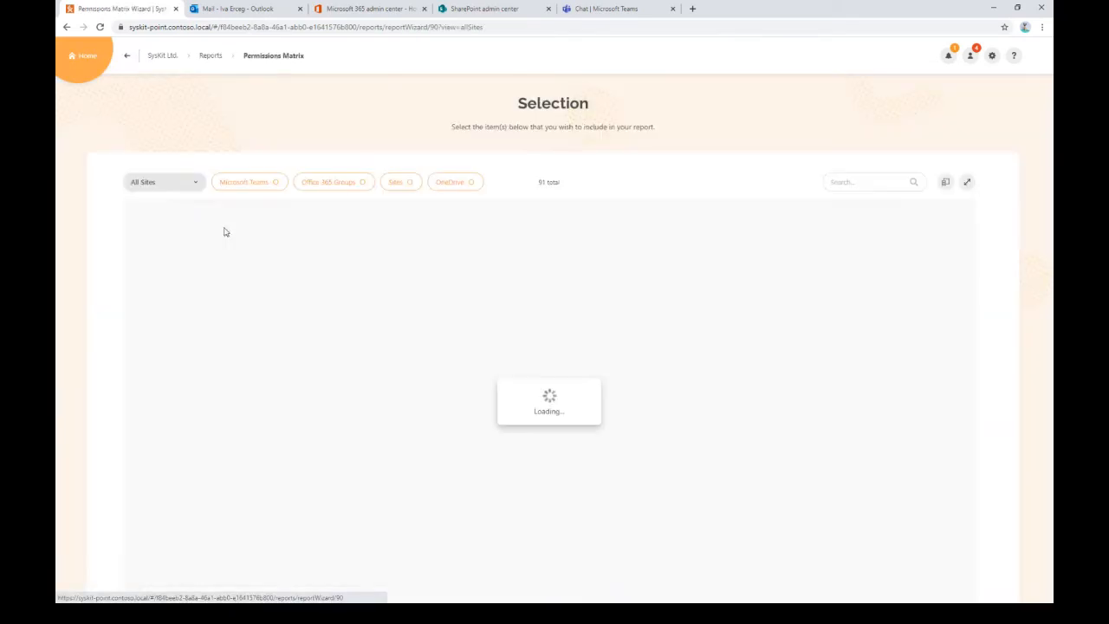
click(243, 184)
scroll(149, 329, down, 3)
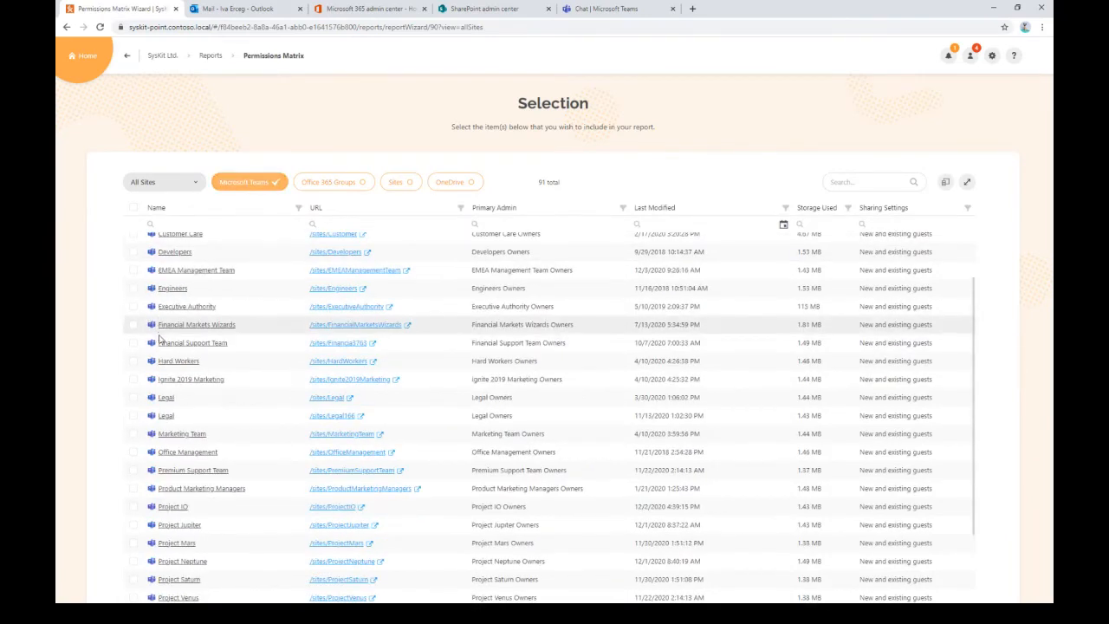
click(133, 521)
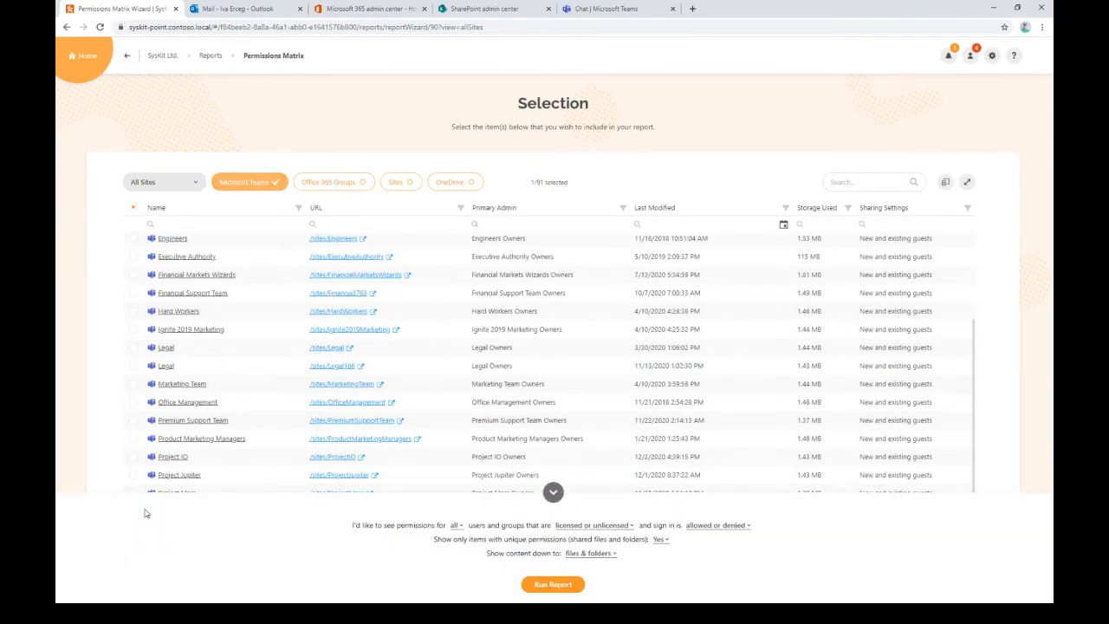
click(552, 584)
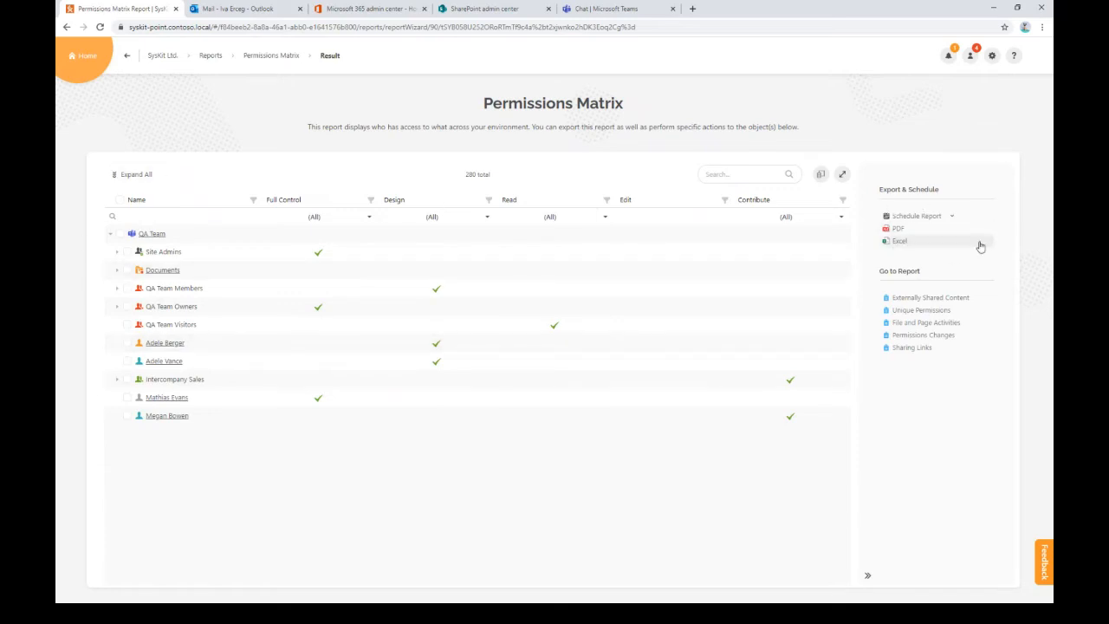
- Look at the new subscription options for the Permissions Matrix report, close them without scheduling, and return to the home page
click(940, 218)
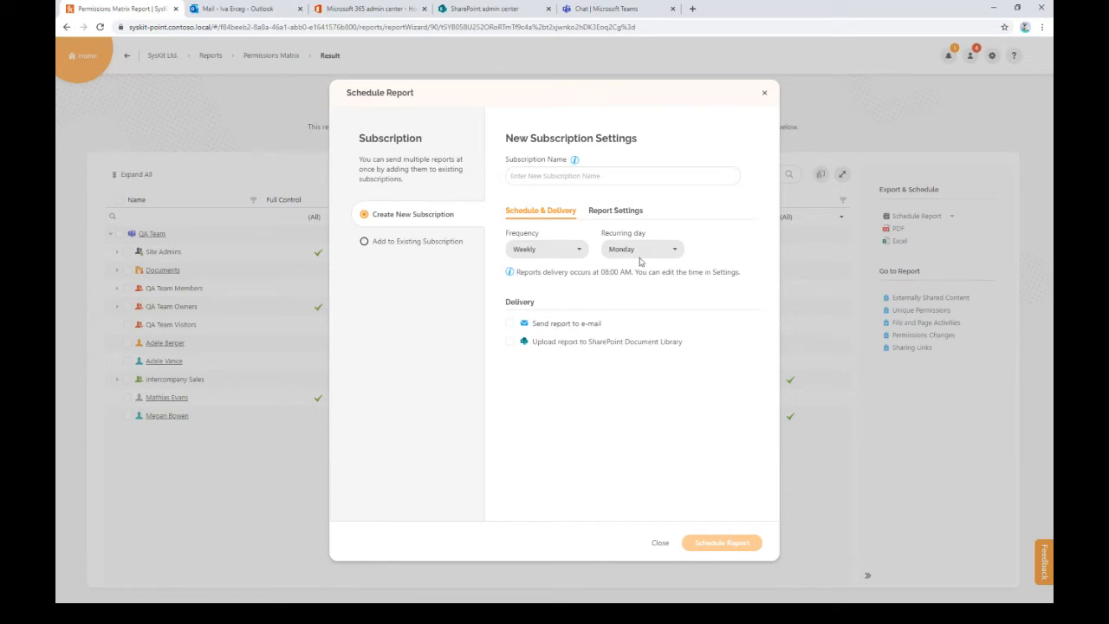
click(661, 543)
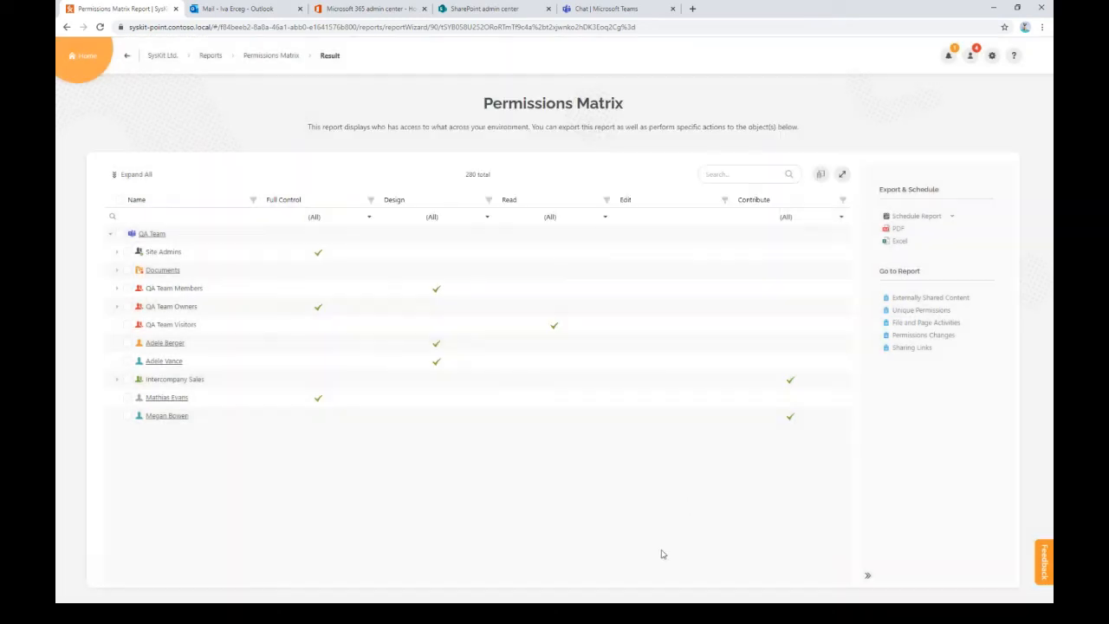
click(169, 57)
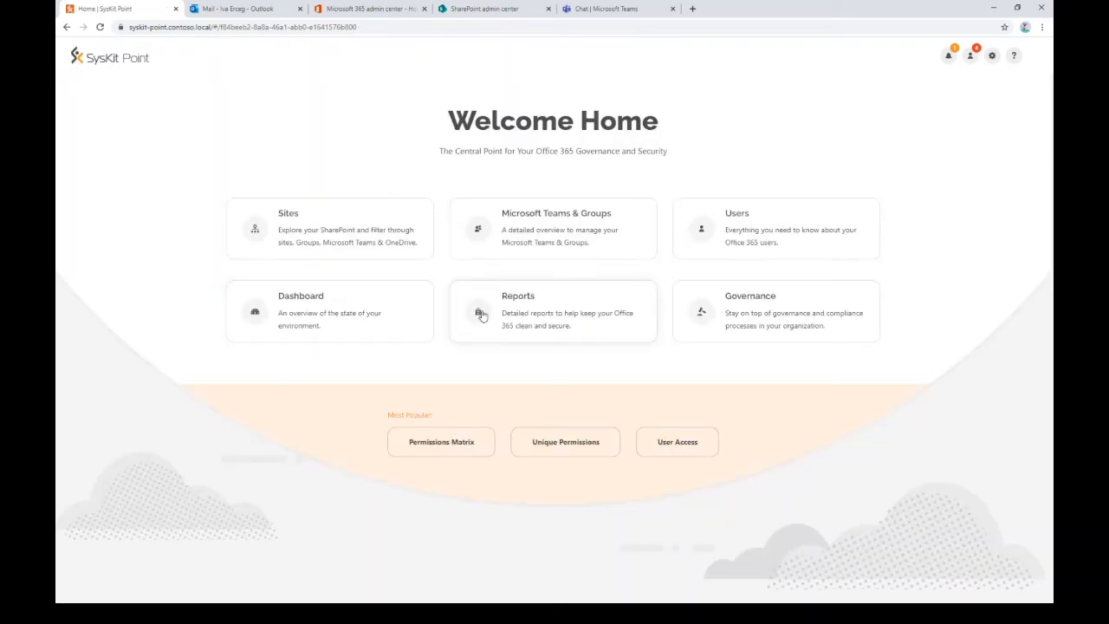
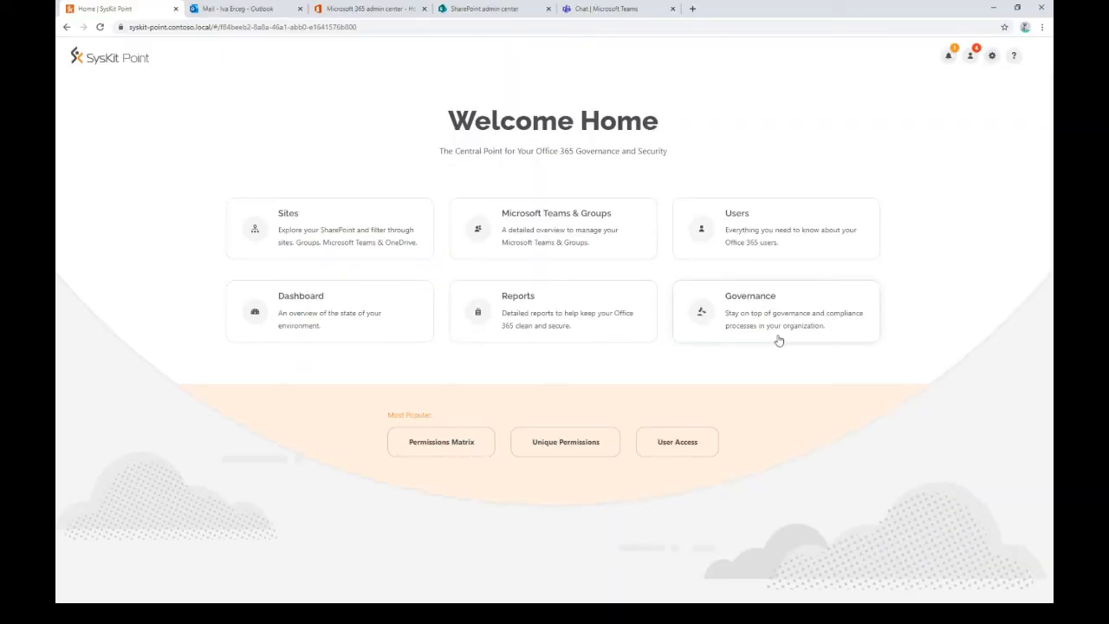
- Open the Head of Marketing's details from the users list and review their team and group memberships and site access
click(740, 227)
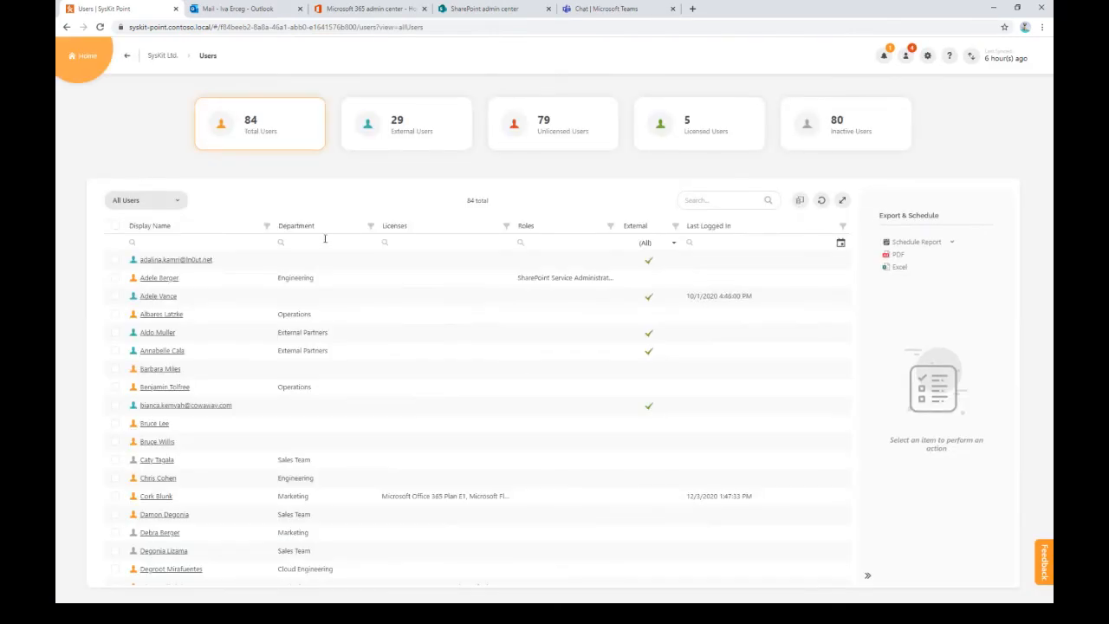
click(159, 497)
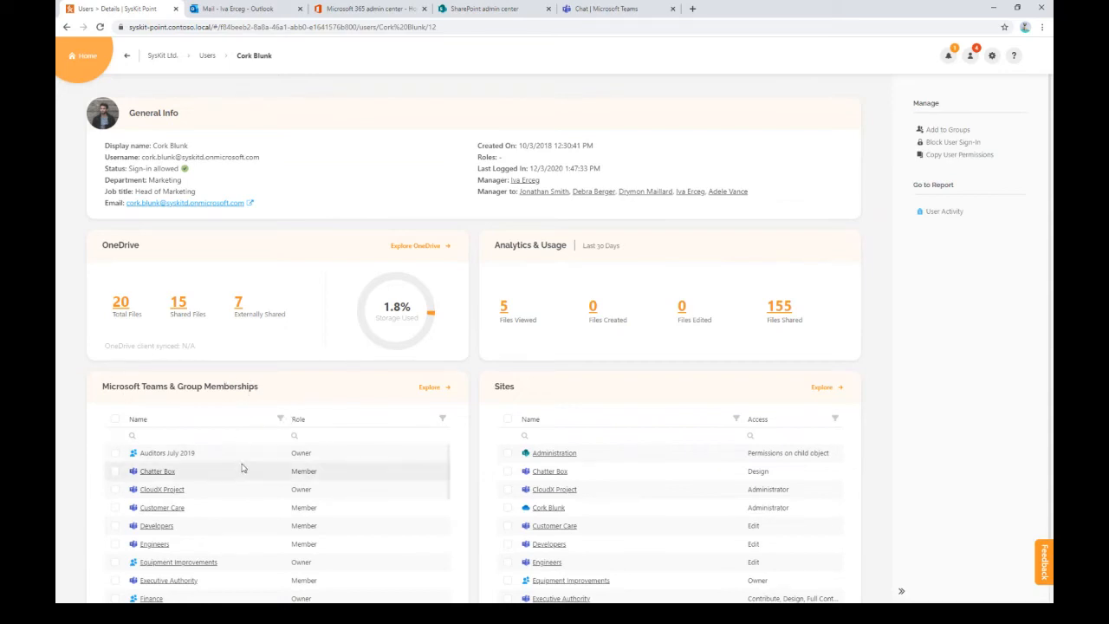
scroll(250, 450, down, 3)
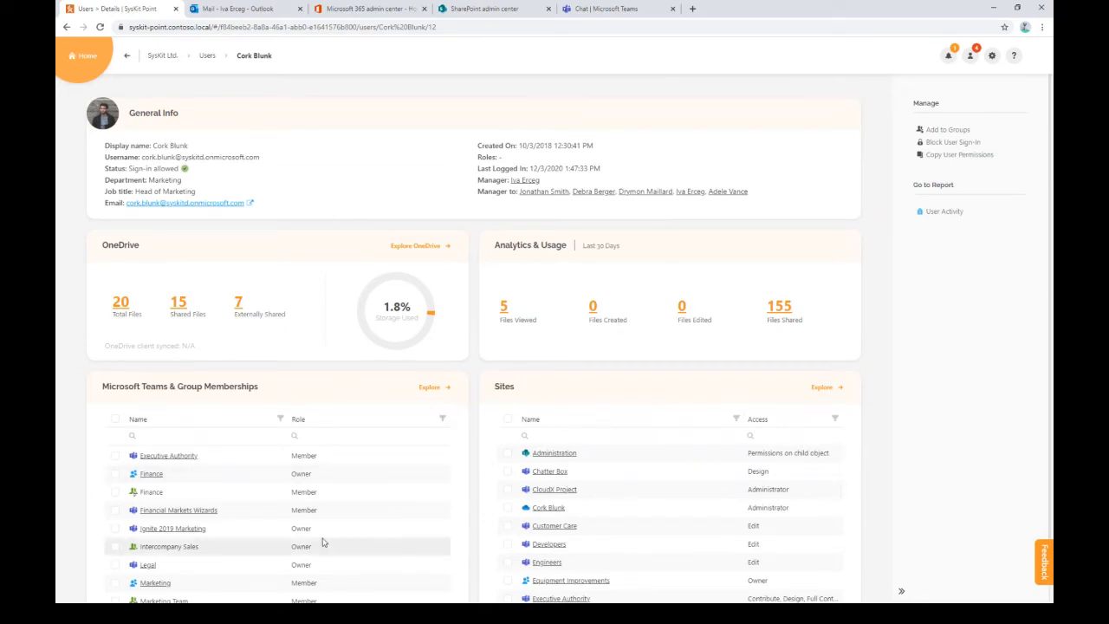
scroll(576, 545, down, 3)
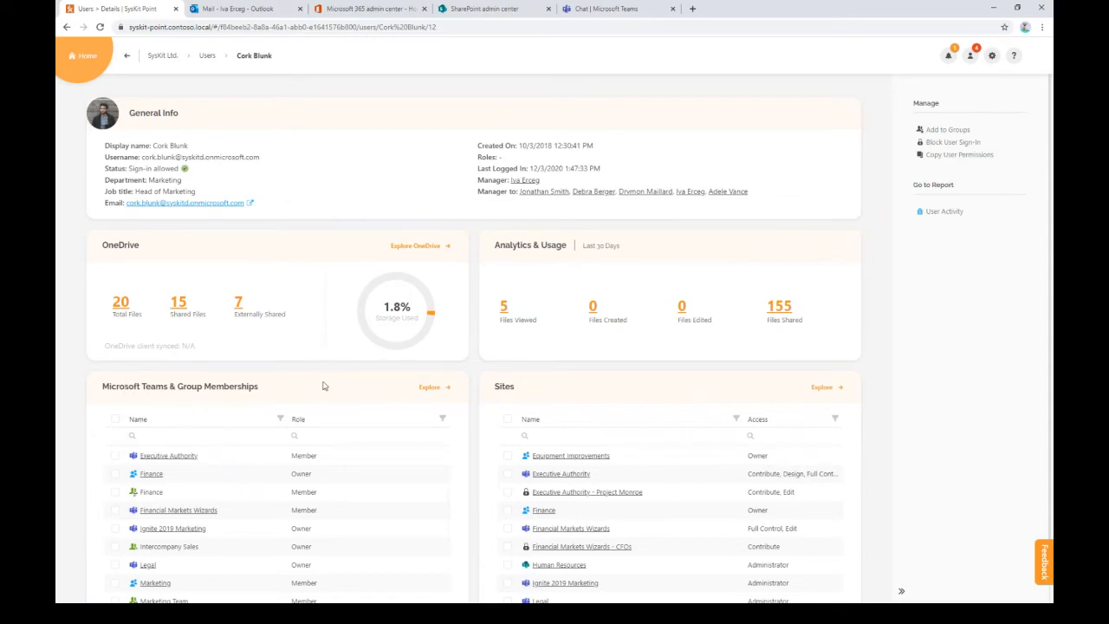
mouse_move(137, 496)
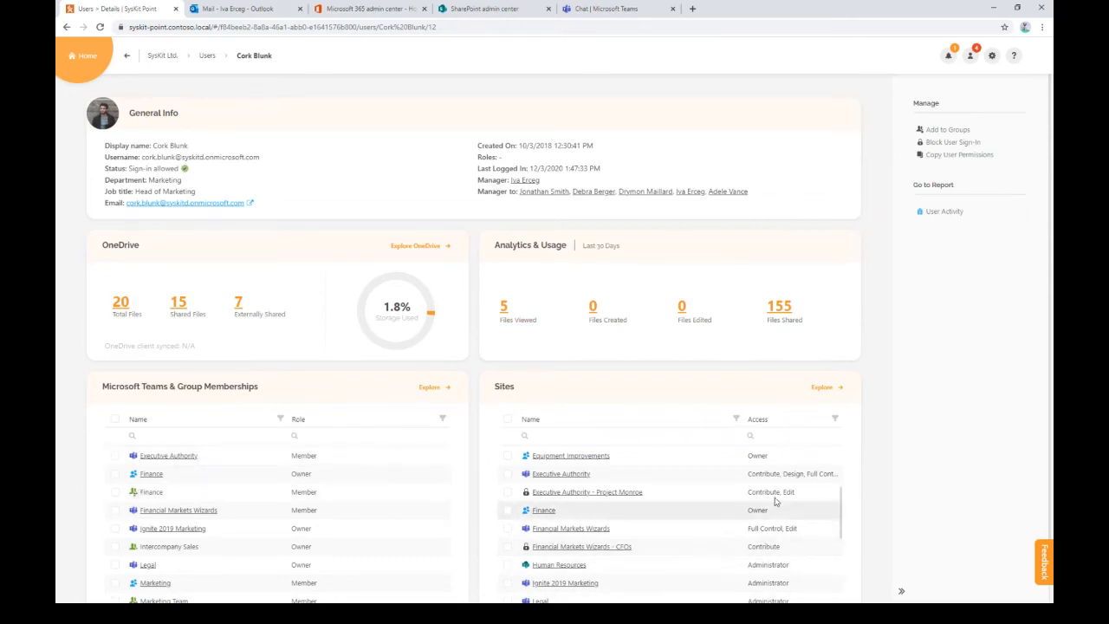
- Explore everything the user can access across sites, and expand the Administration site and its Documents library
click(832, 387)
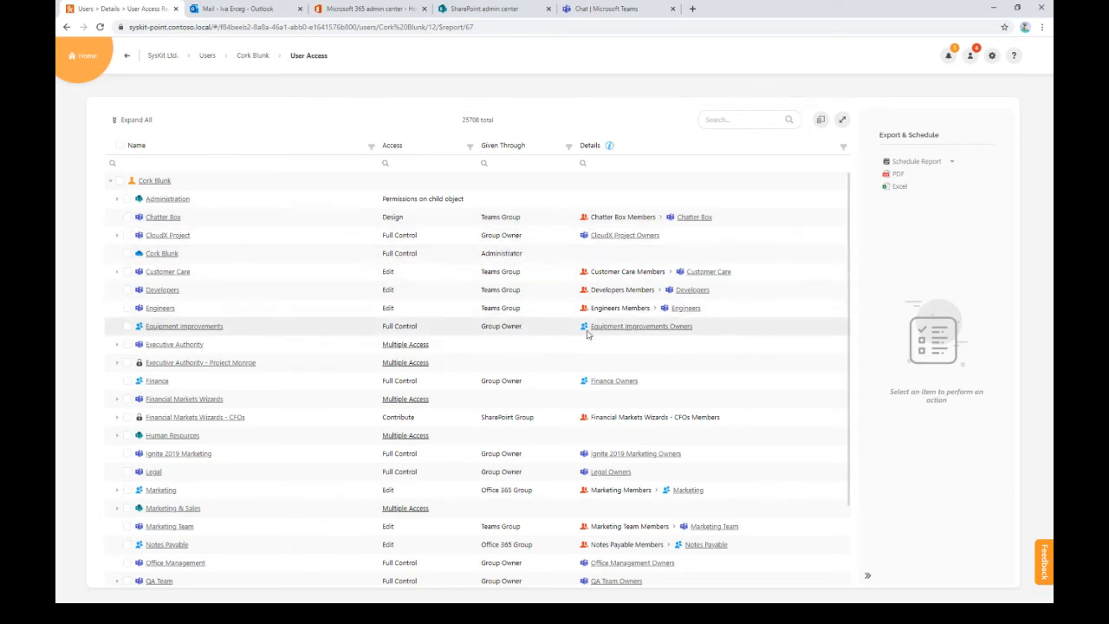
scroll(524, 351, down, 2)
scroll(507, 345, up, 3)
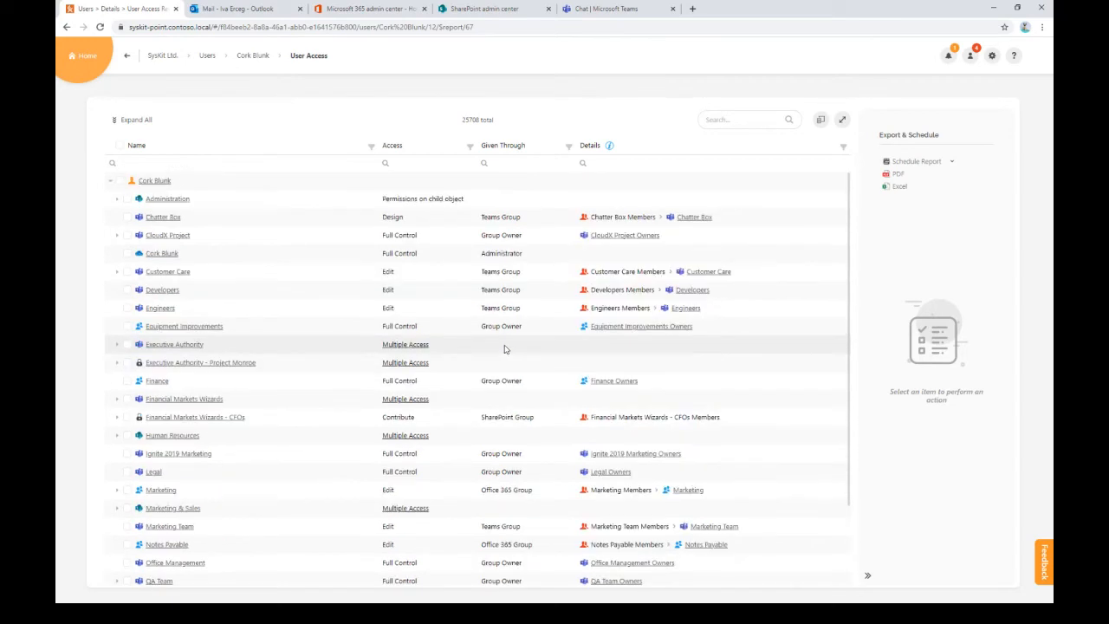
click(115, 200)
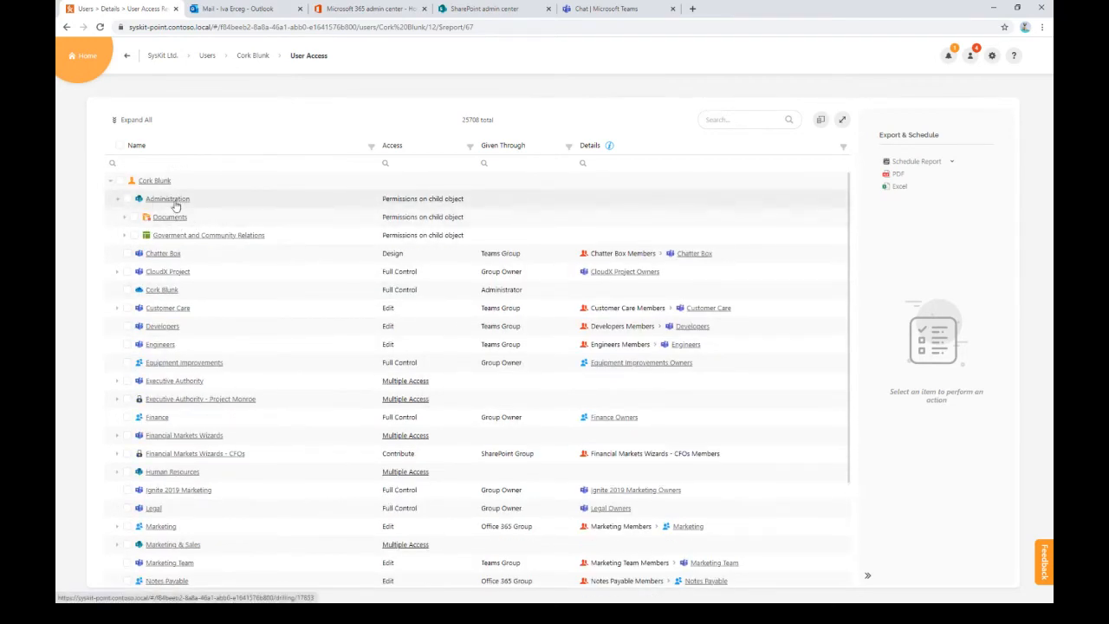
click(125, 218)
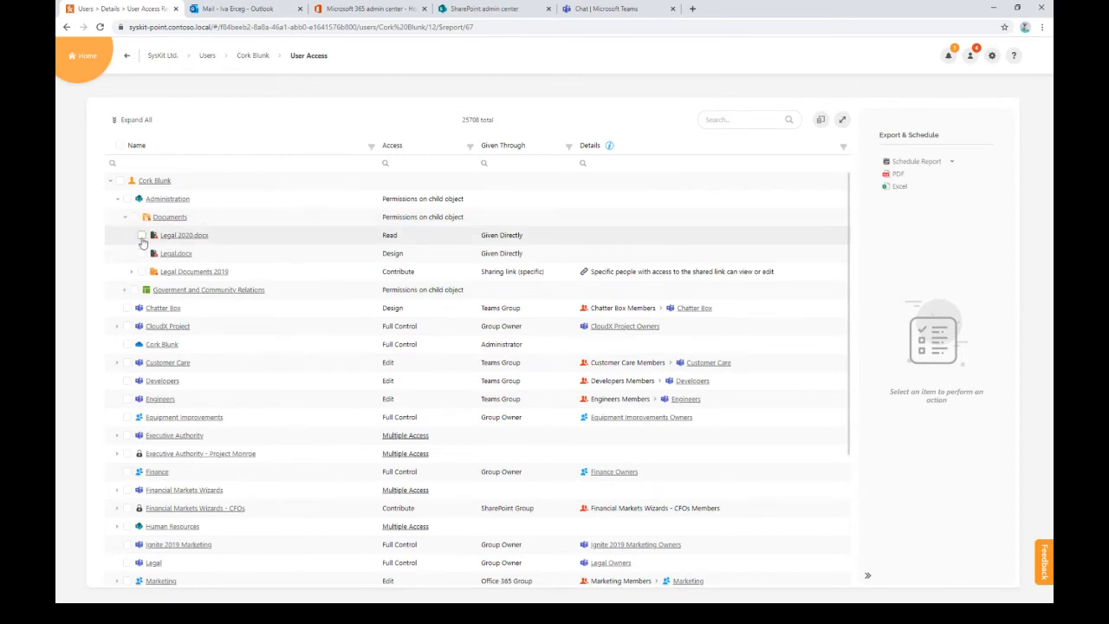
- Change the user's permission on Legal 2020.docx from Read to Contribute and save it
mouse_move(154, 240)
click(141, 235)
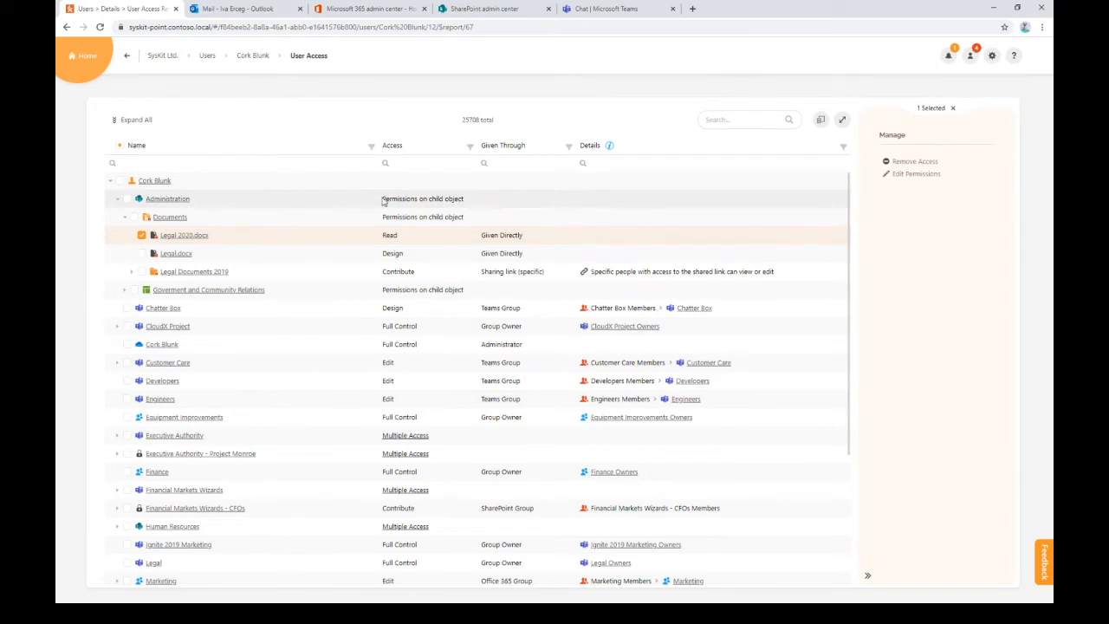
click(915, 173)
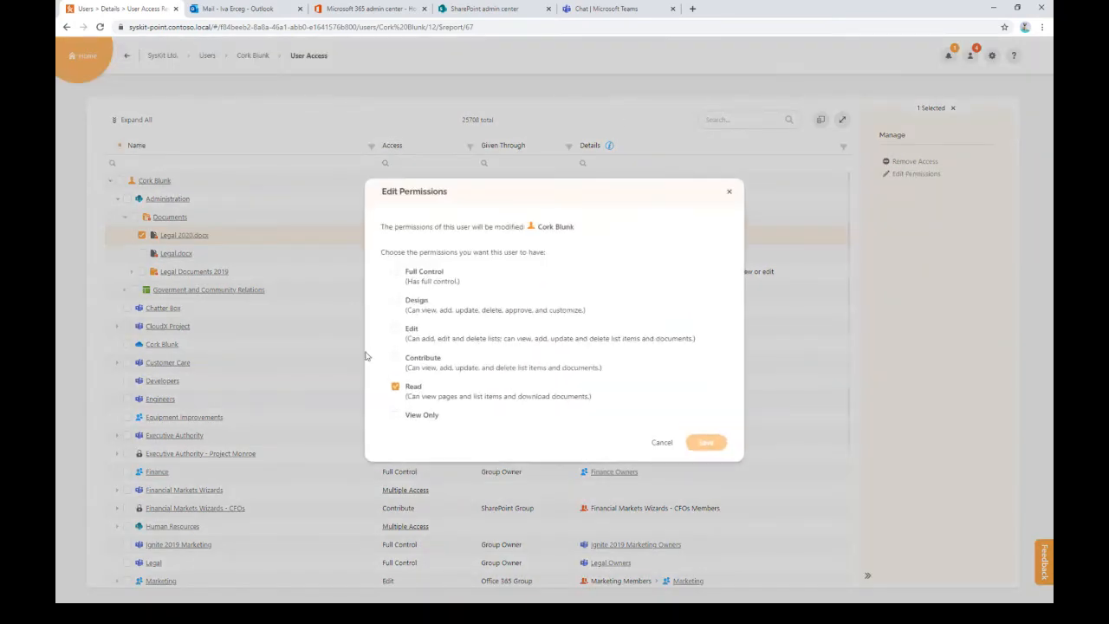
click(394, 386)
click(395, 358)
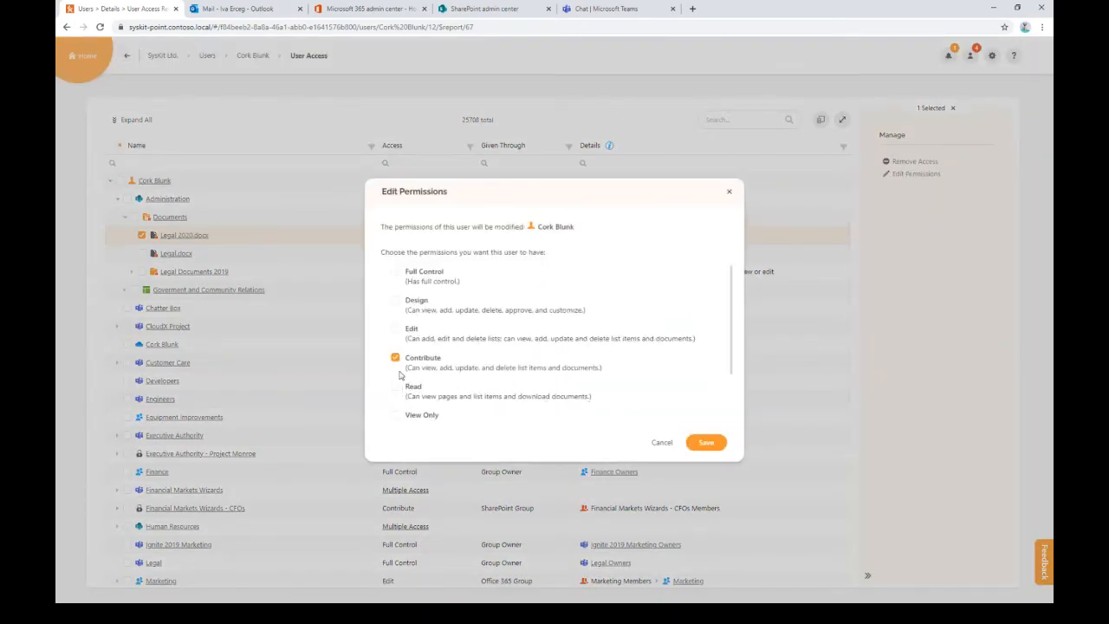
click(706, 443)
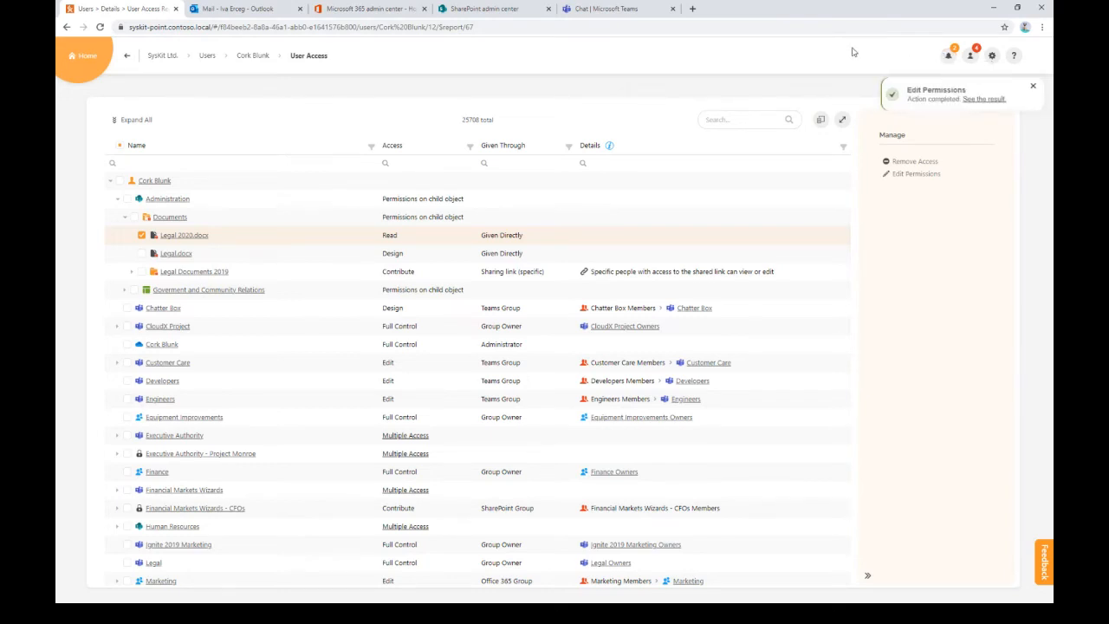
- Reload the user's access report, expand the Administration site's Documents library to check the changed permission, and review the other sites
click(970, 98)
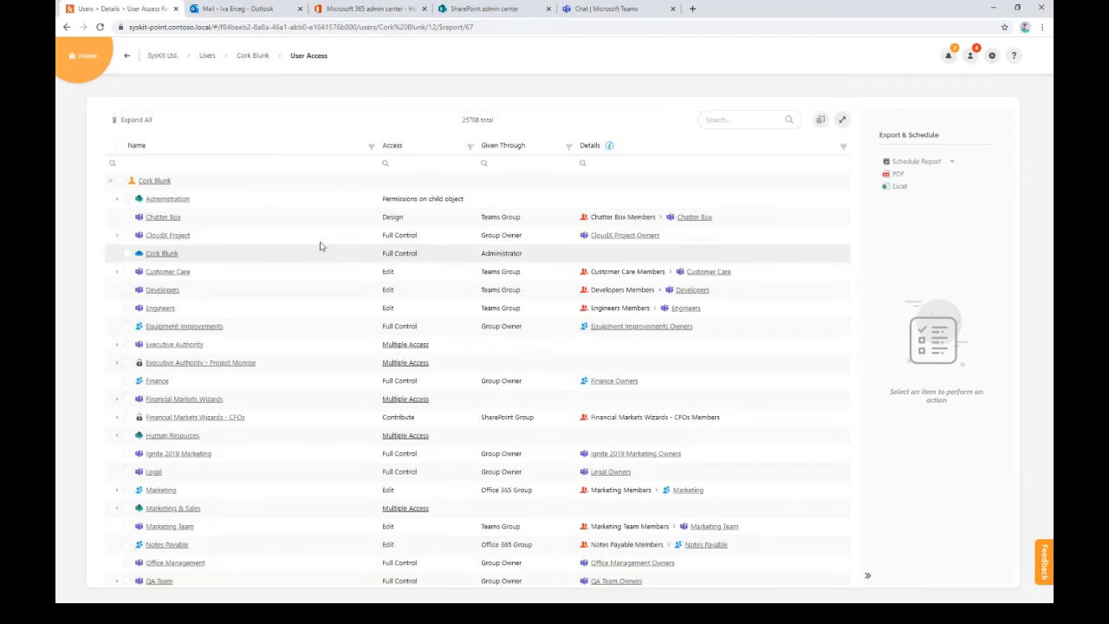
click(117, 198)
click(126, 218)
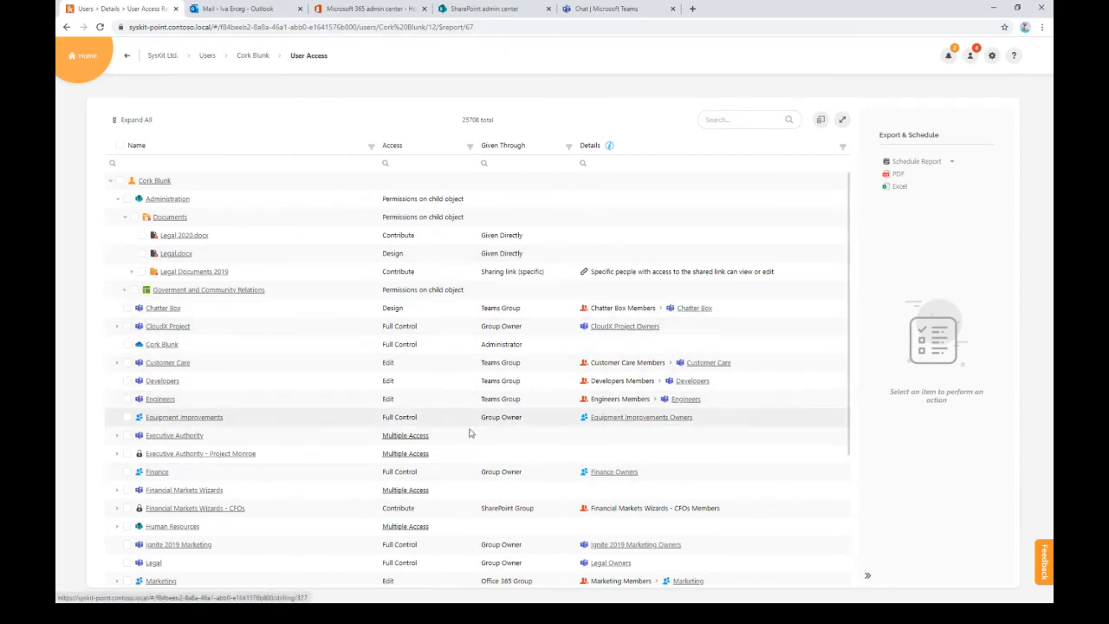
scroll(513, 400, down, 2)
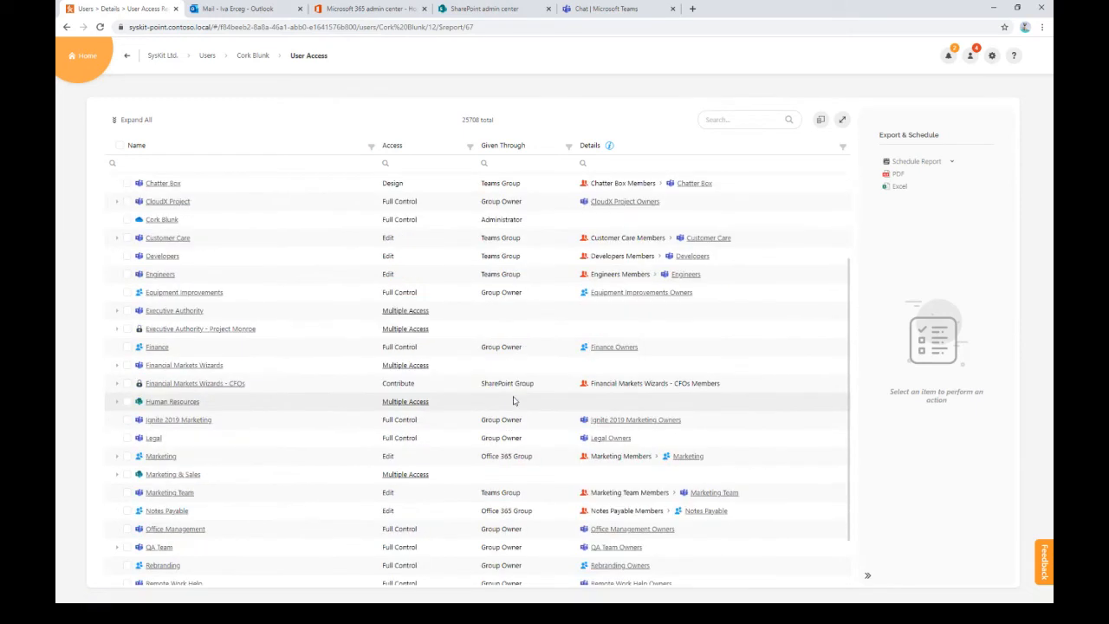
scroll(572, 416, down, 1)
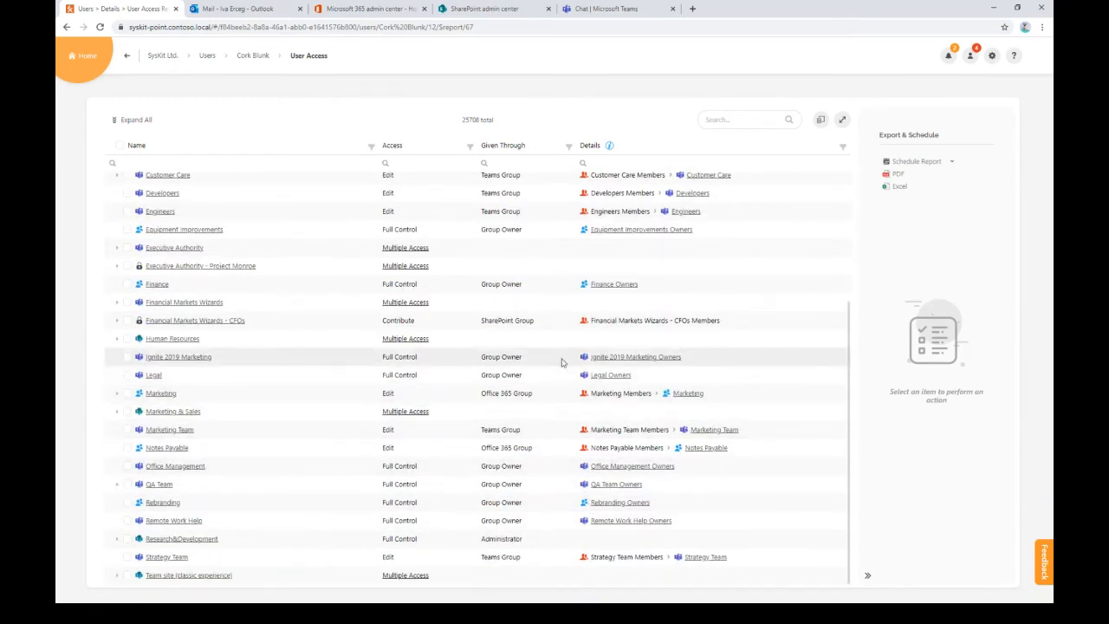
scroll(396, 236, up, 2)
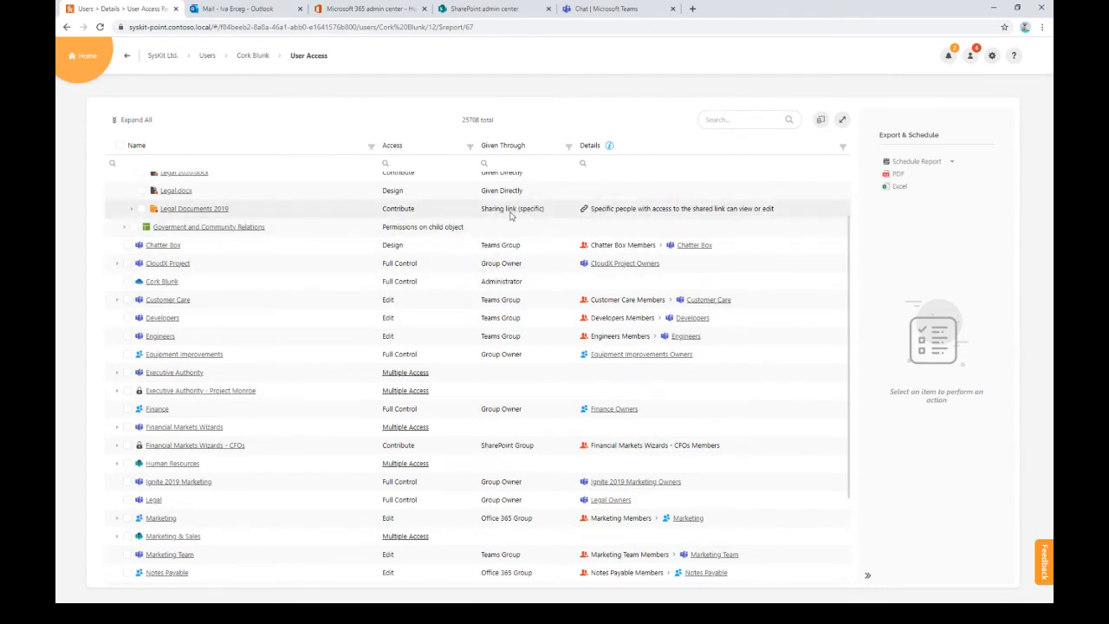
- Return to the users list, open the Digital Marketing Specialist's details, and review their group memberships and site access
click(208, 57)
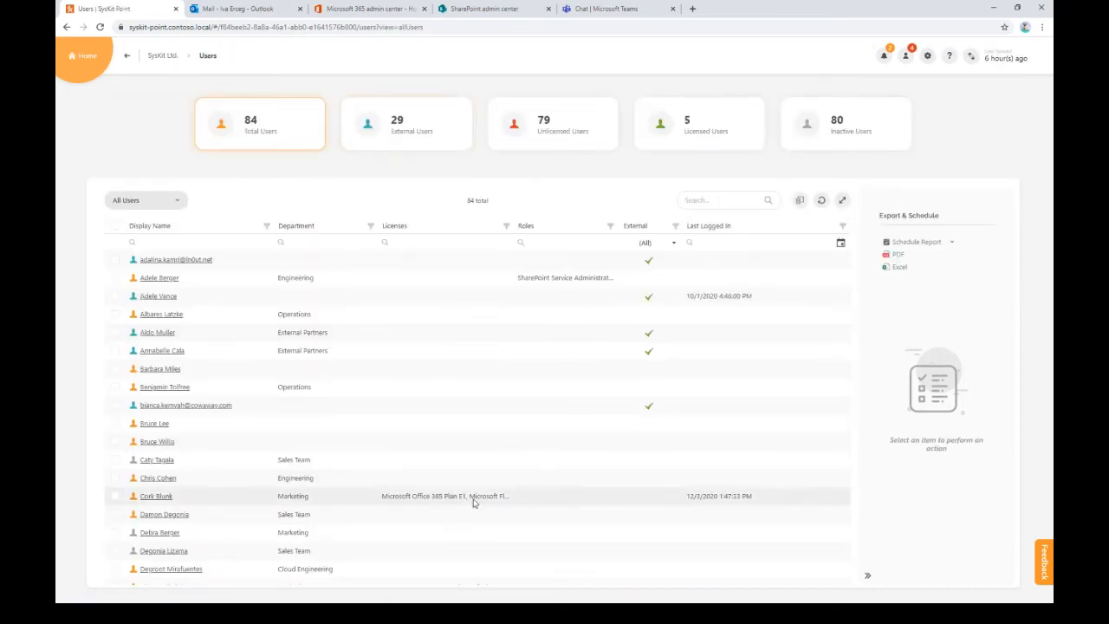
scroll(251, 446, down, 3)
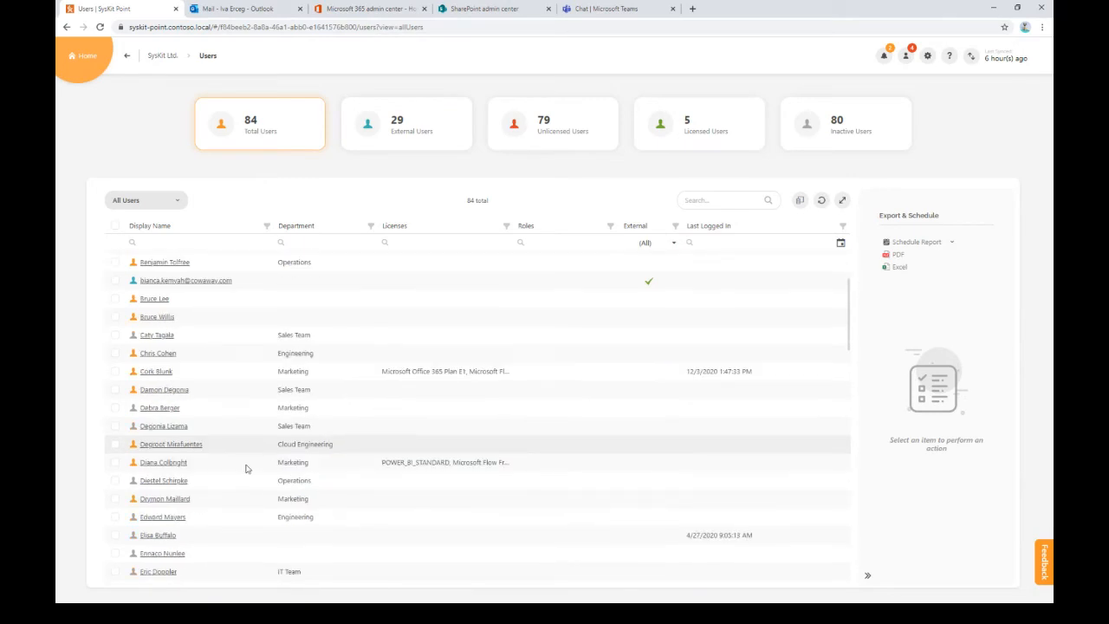
click(160, 499)
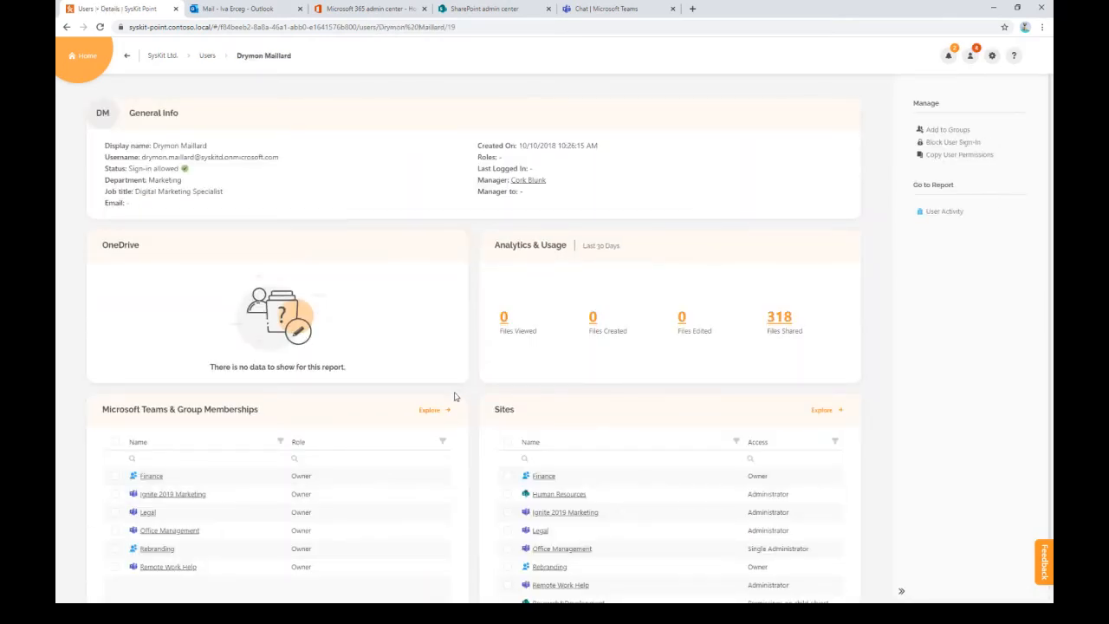
scroll(447, 386, down, 1)
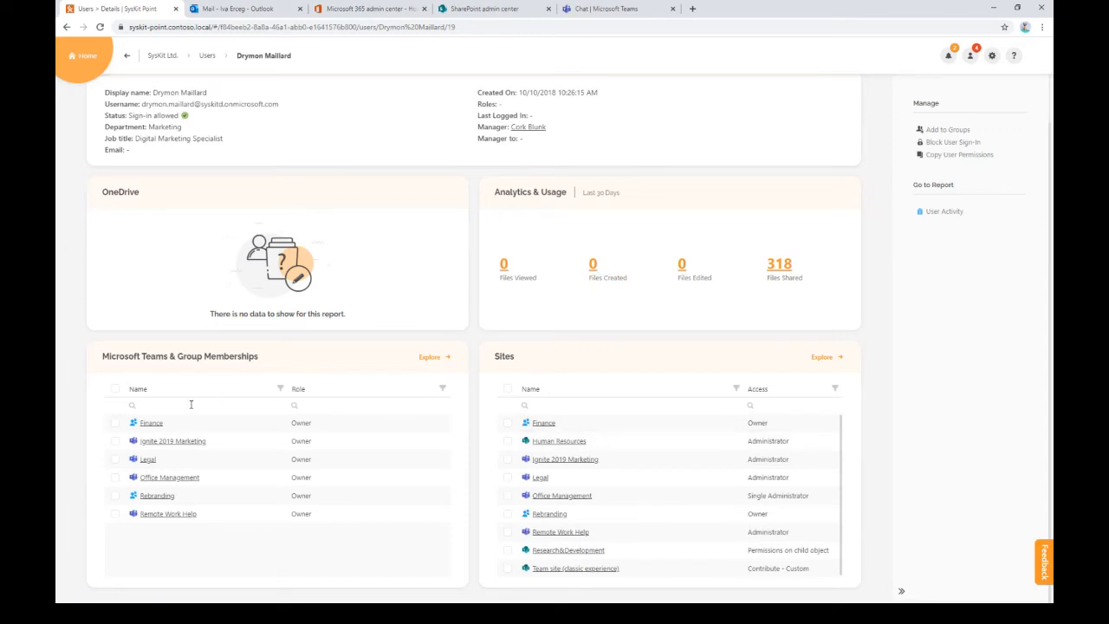
- Copy the Digital Marketing Specialist's permissions and group memberships to another user, found by first name and picked as the first match
click(946, 157)
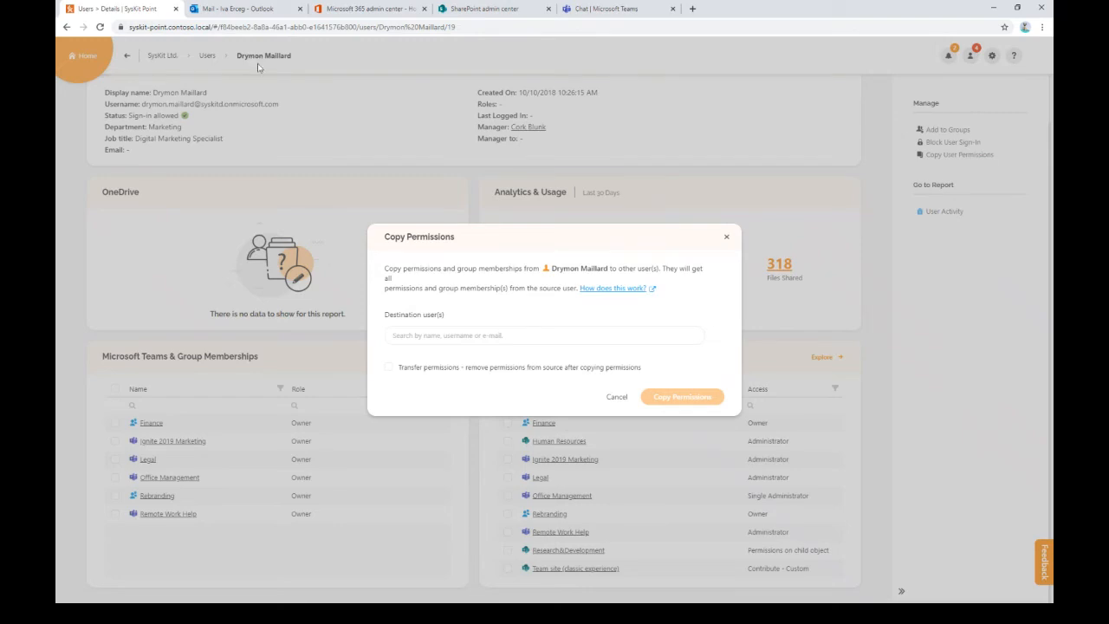
click(431, 338)
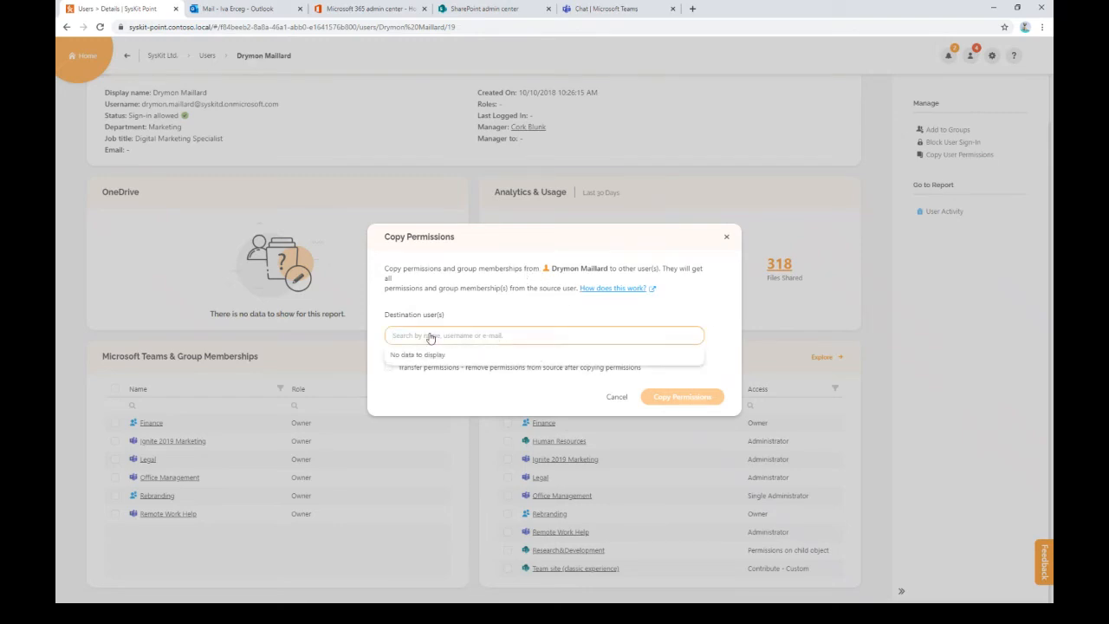
text(bruce)
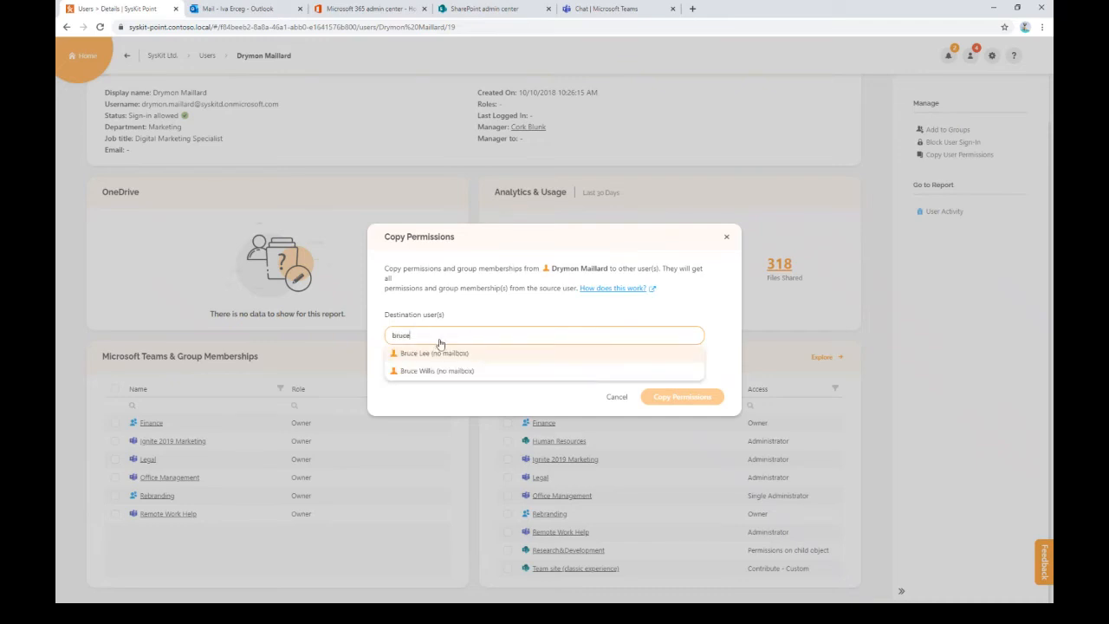
click(445, 351)
click(431, 353)
click(527, 344)
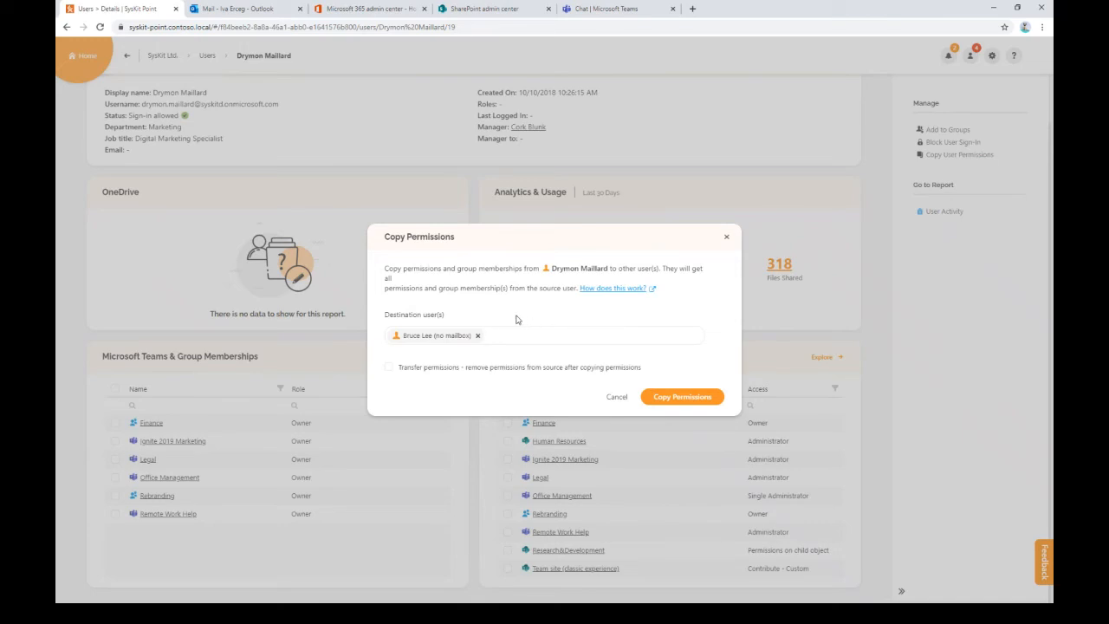
click(698, 396)
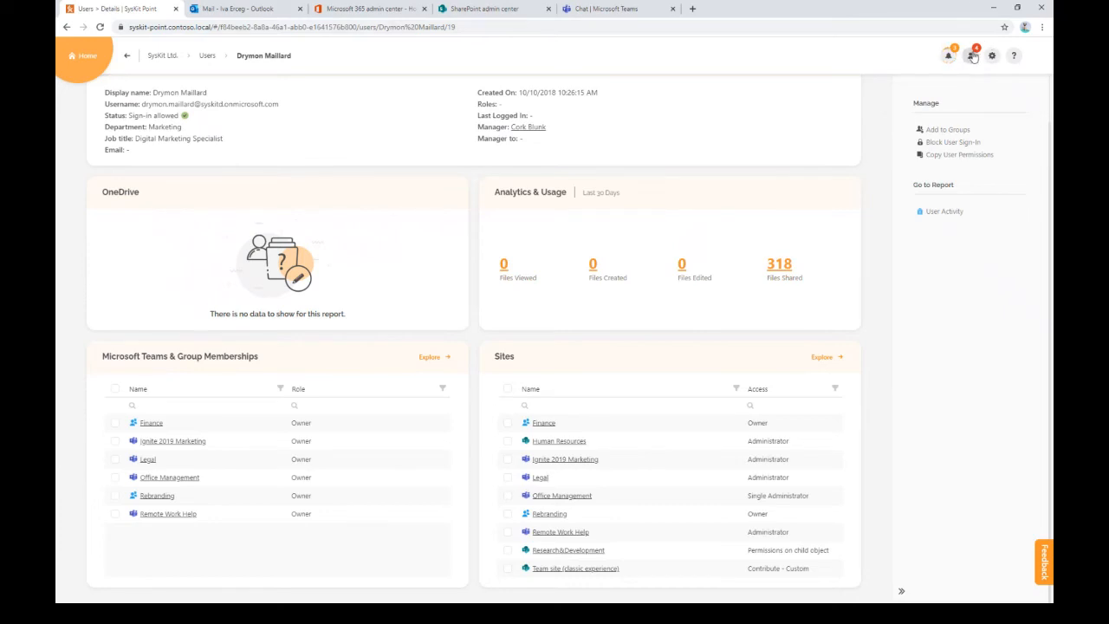
- Check the copy action's progress in the notifications and review the overview of all performed actions
click(949, 57)
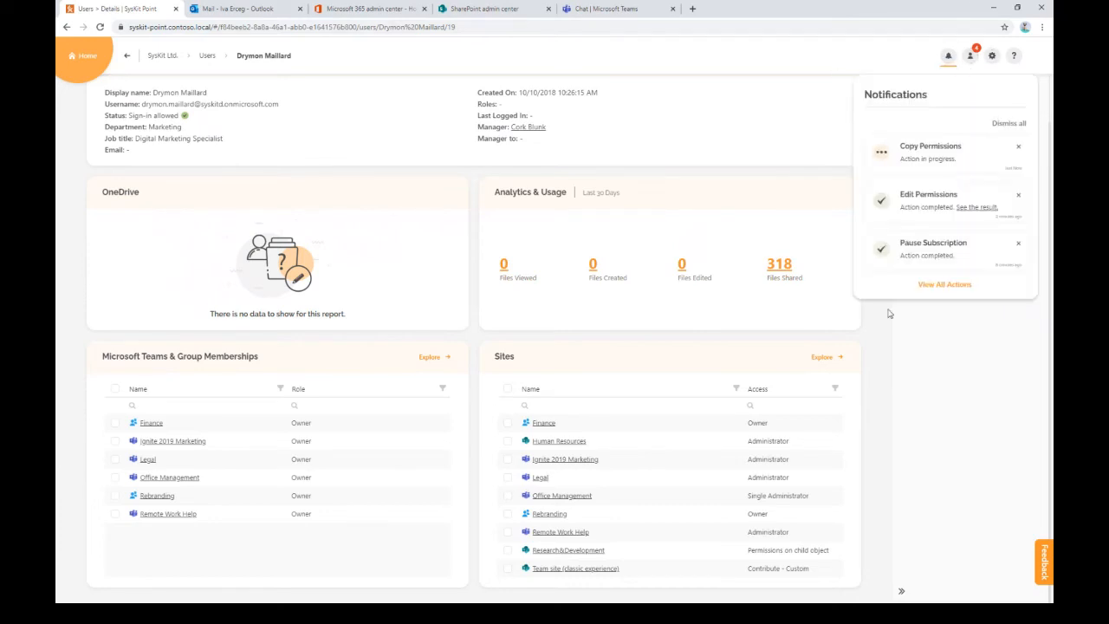
click(951, 286)
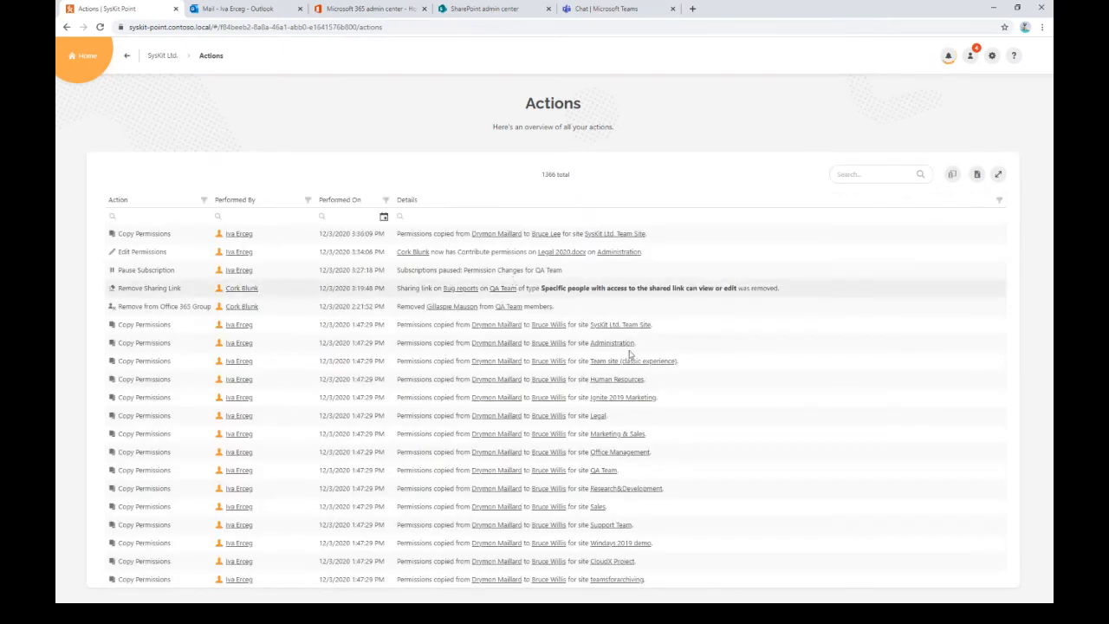
click(947, 57)
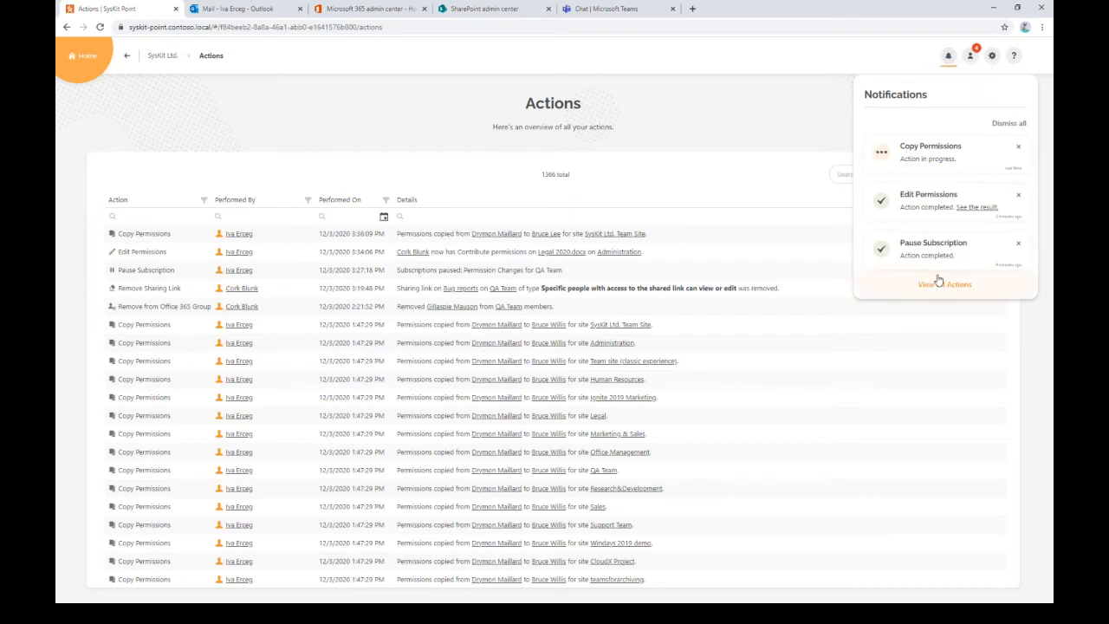
click(682, 170)
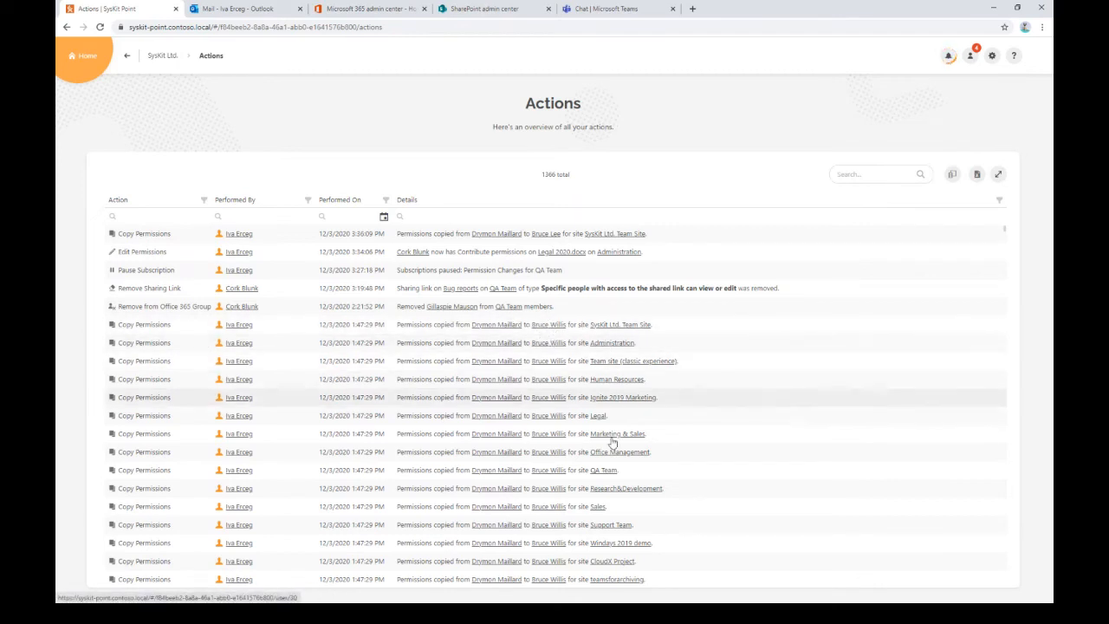
scroll(605, 546, down, 4)
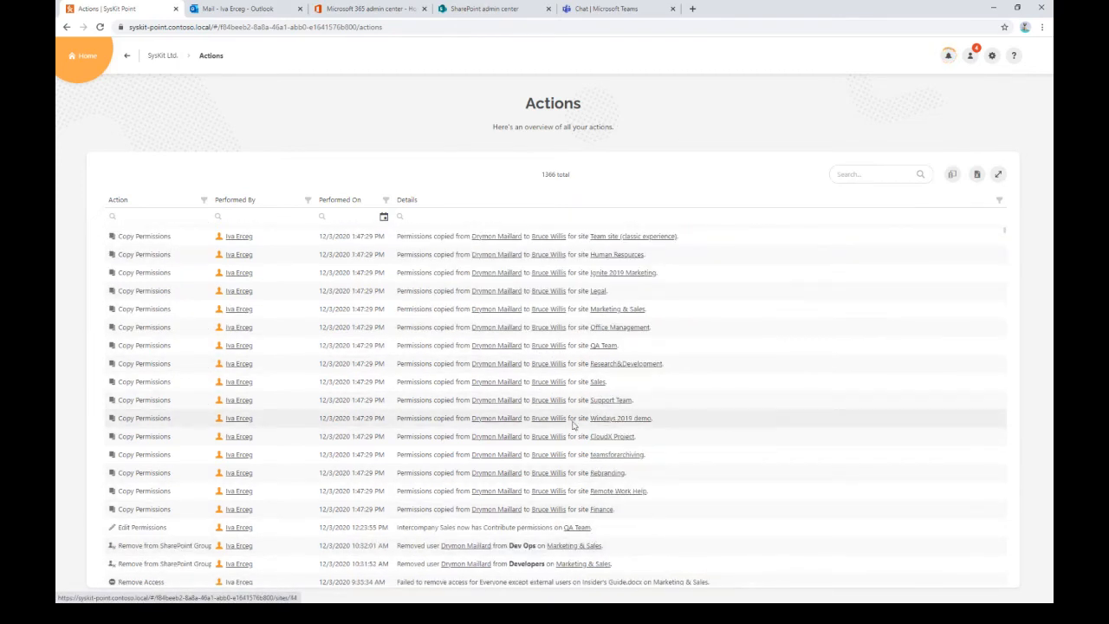
scroll(556, 447, up, 4)
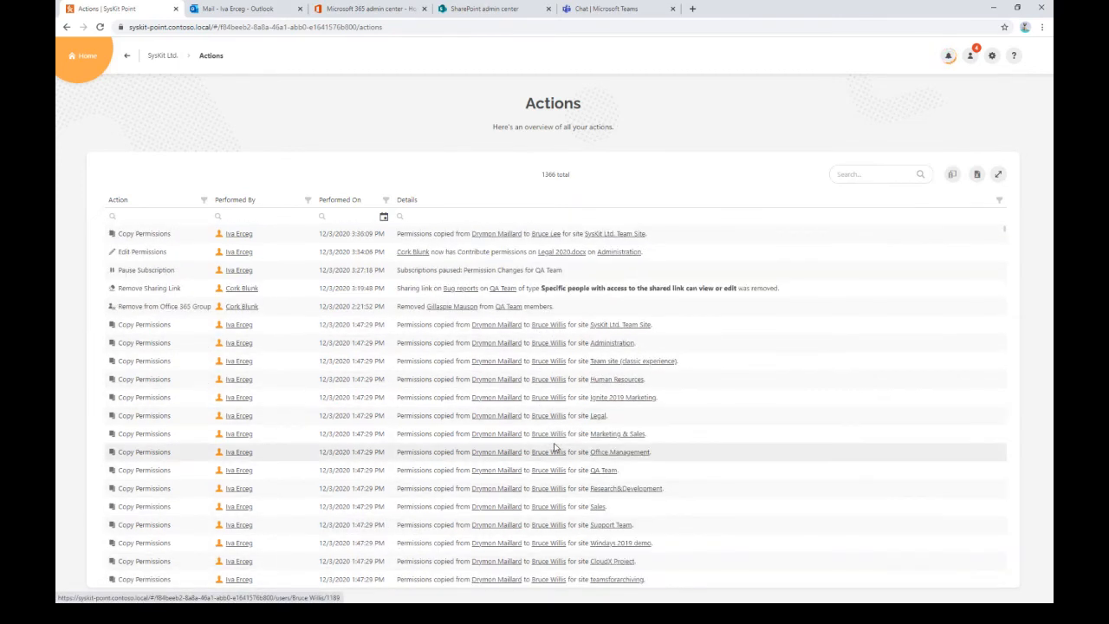
- Return to the home page, open the Sites overview, and widen the Is Hub Site column to show its full heading
click(160, 59)
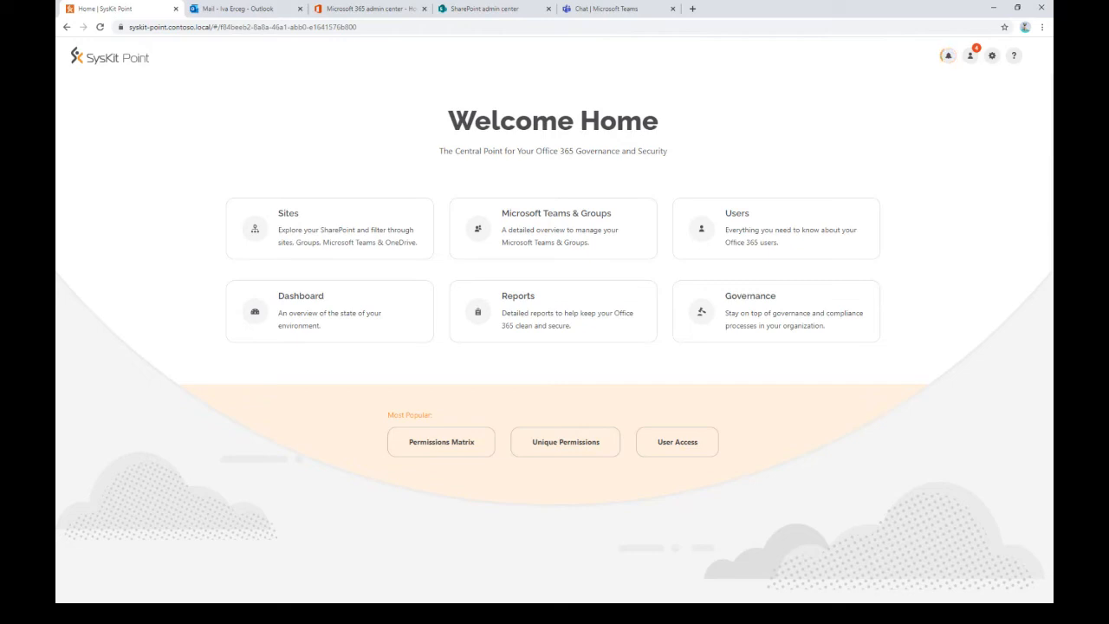
click(270, 235)
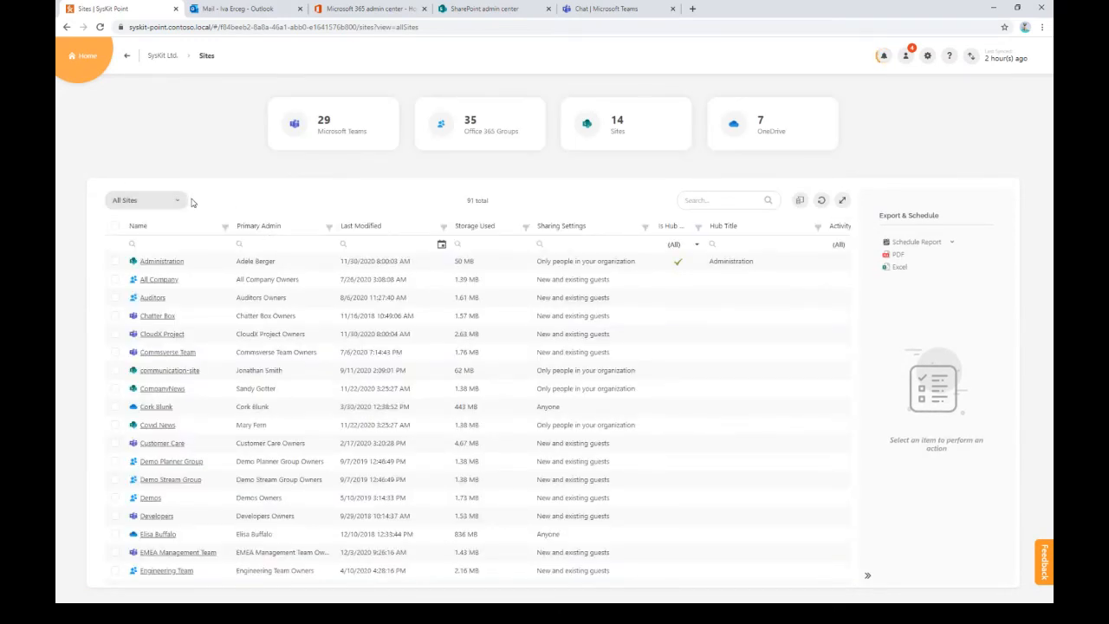
drag(702, 228, 717, 231)
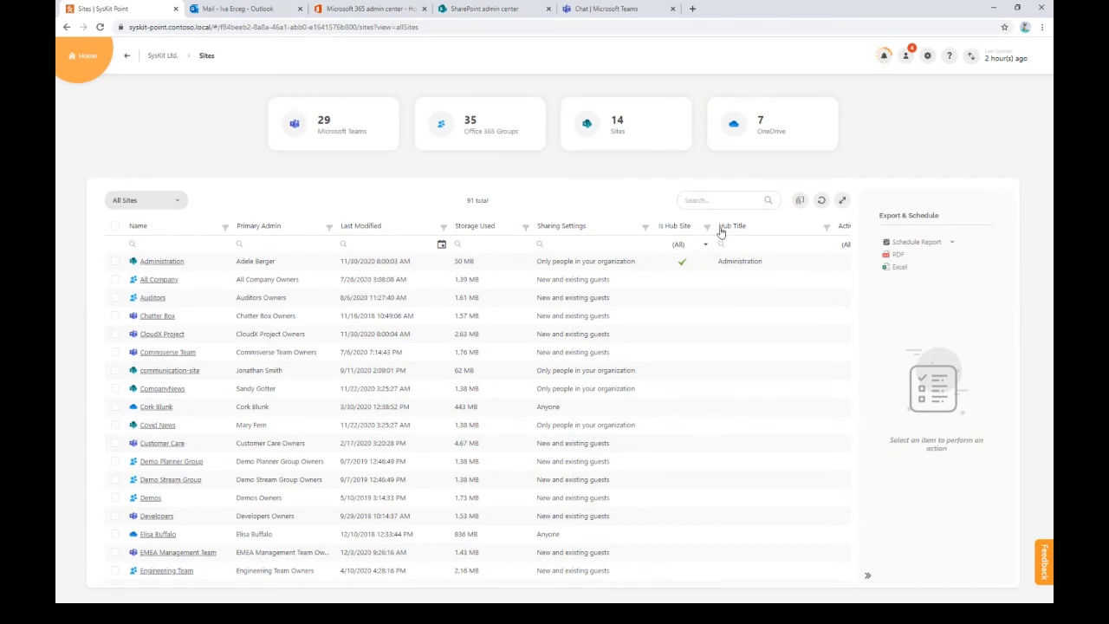
- Look through the columns available for the sites list and close the column chooser
click(799, 200)
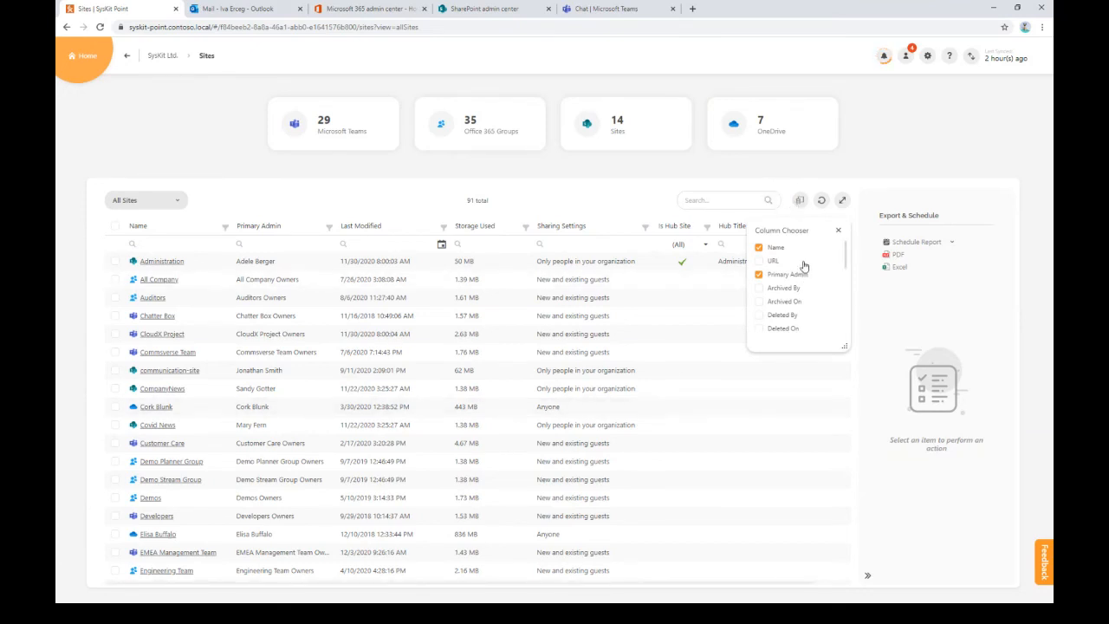
scroll(793, 286, down, 5)
click(644, 195)
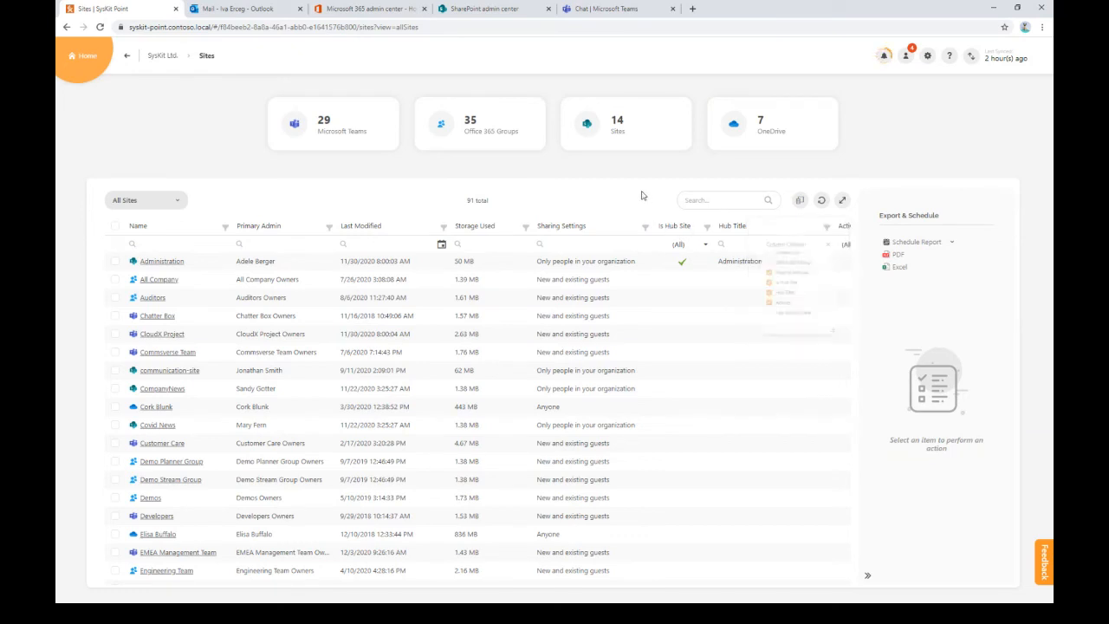
- Filter the sites by the hub title Financial Markets Wizards, fit the Name column to its contents, and select all filtered sites
click(826, 226)
click(740, 265)
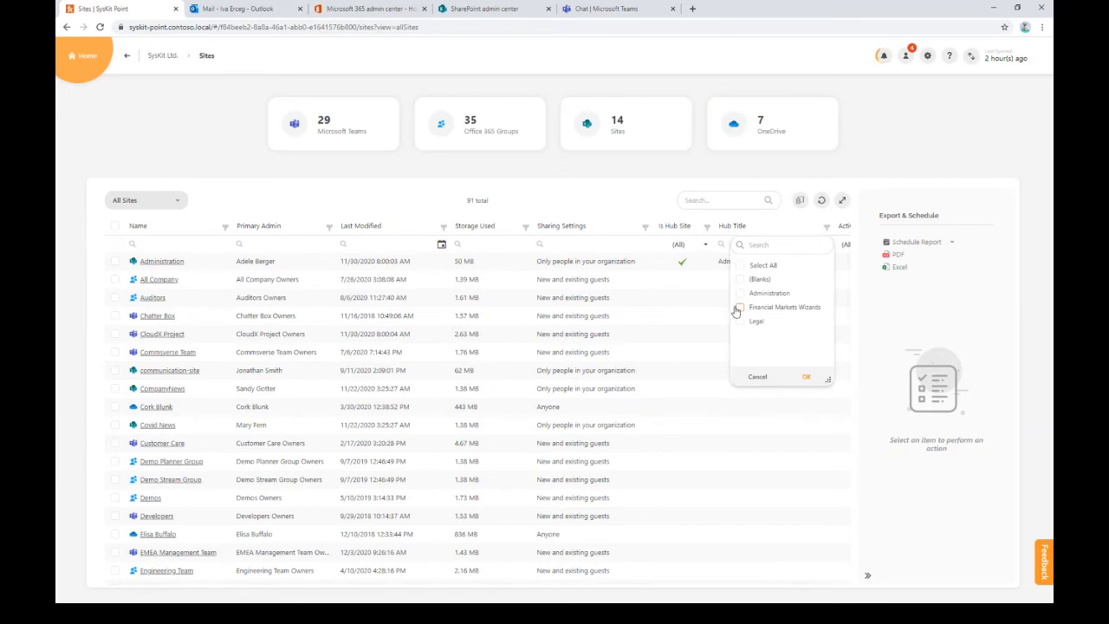
click(740, 308)
click(805, 376)
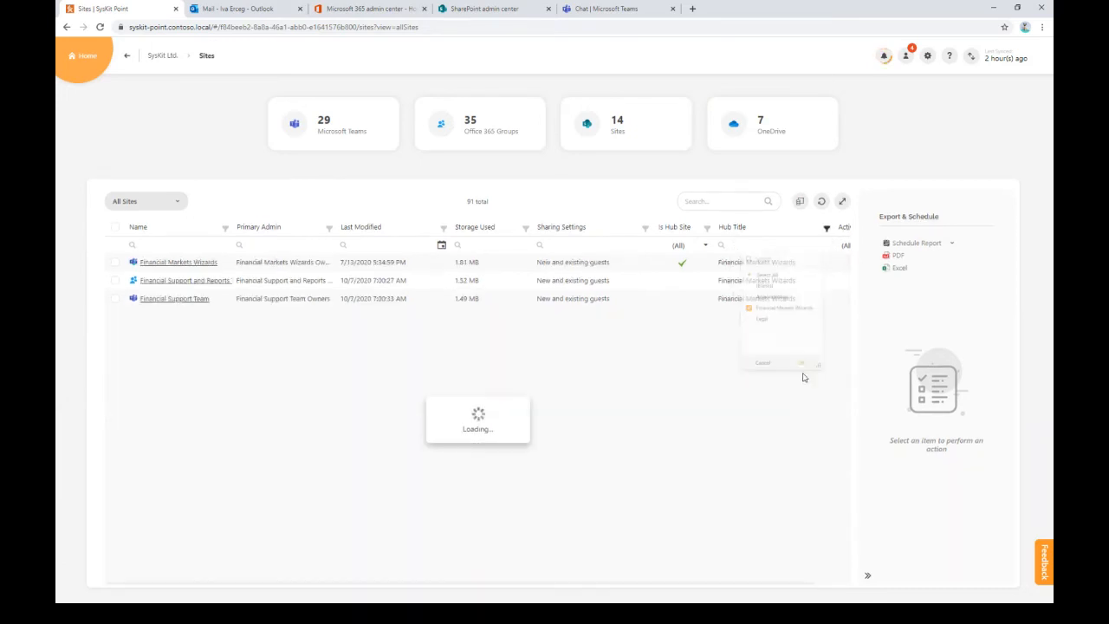
double_click(232, 221)
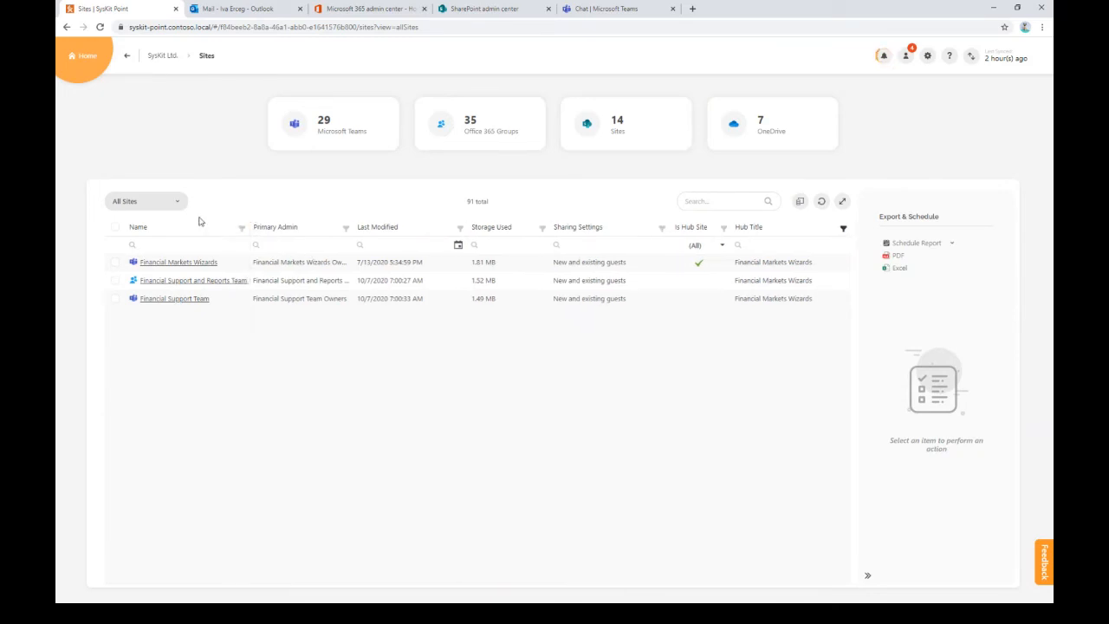
click(116, 226)
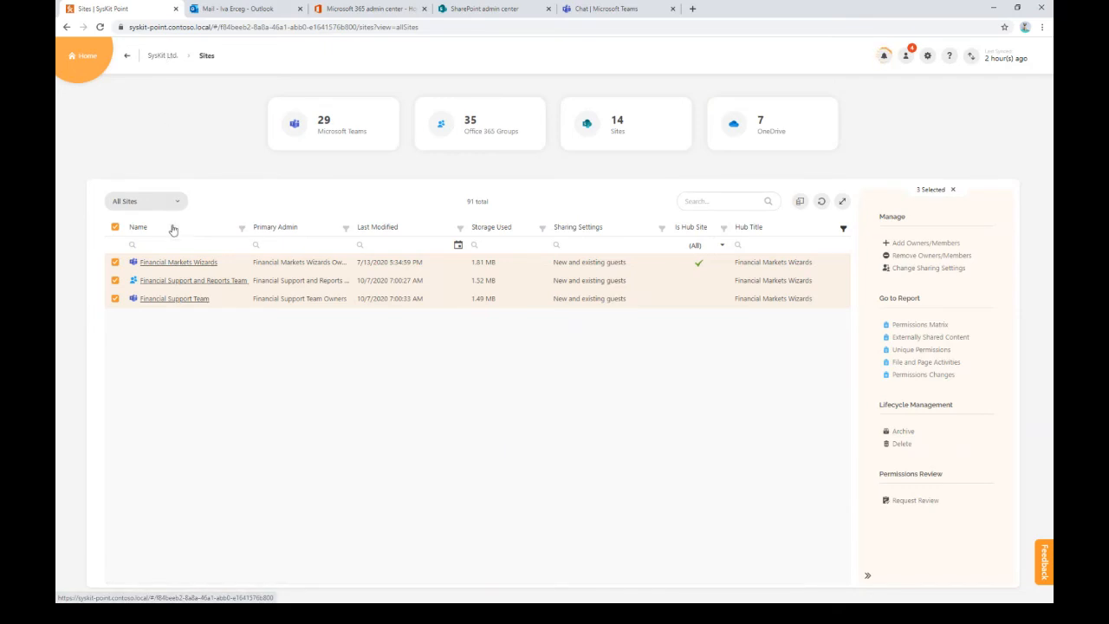
- Clear the hub title filter and look at the filter values offered for Sharing Settings
click(843, 228)
click(757, 309)
click(822, 378)
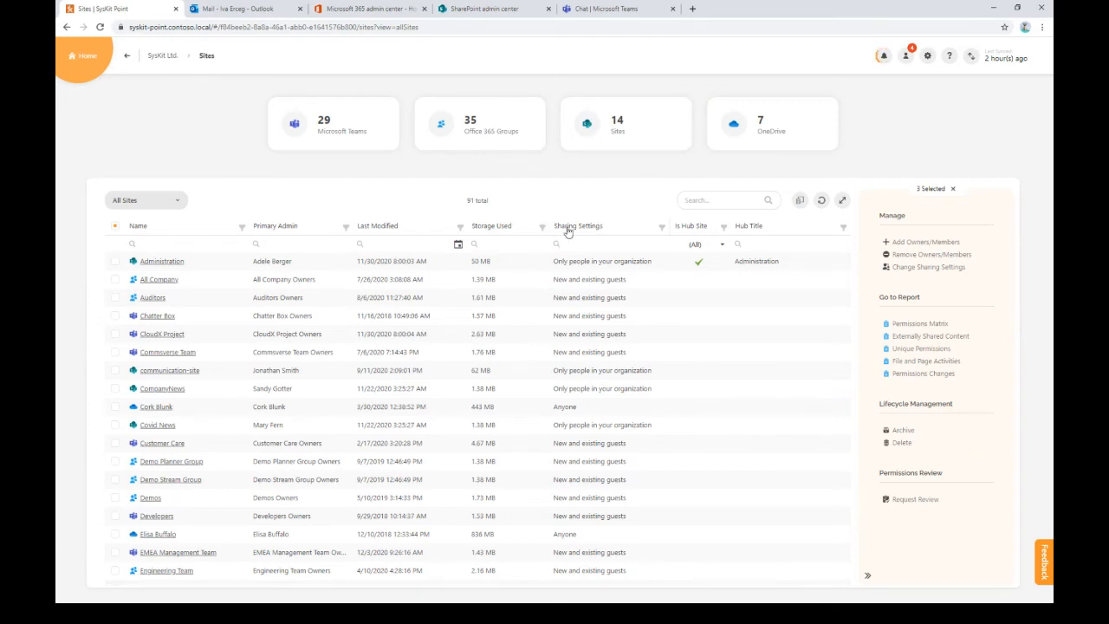
click(662, 226)
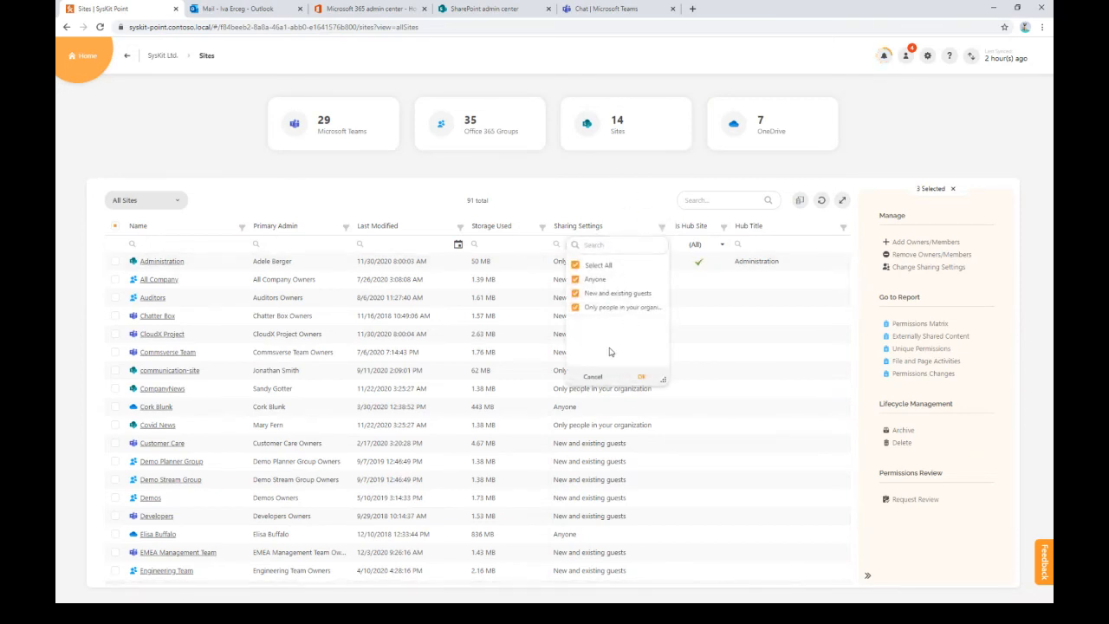
click(606, 198)
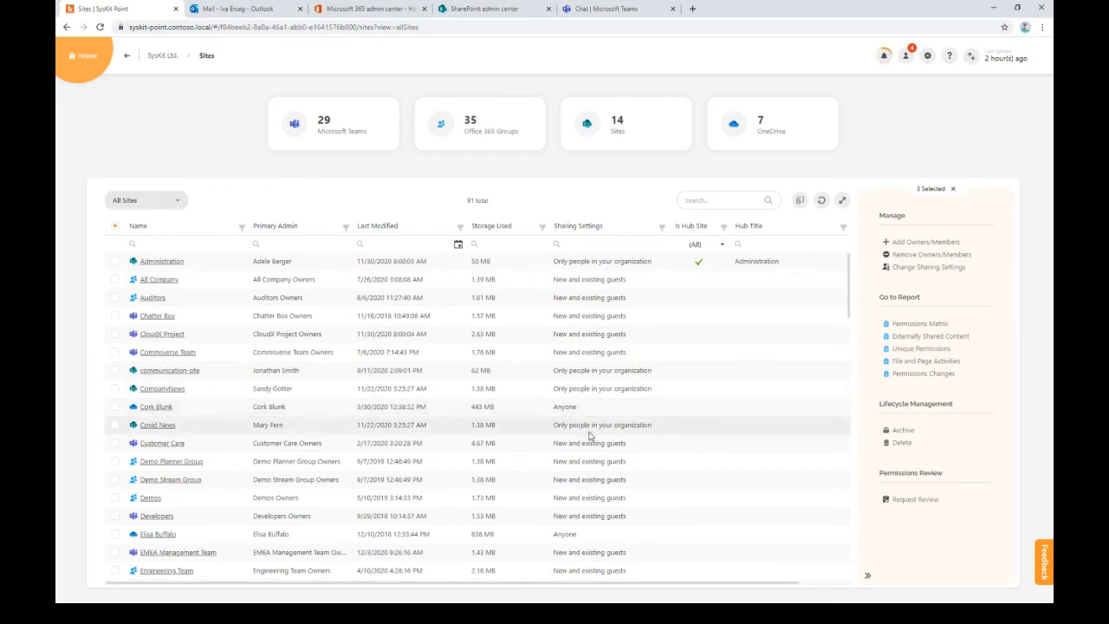
- Deselect the three sites of the Financial Markets Wizards hub and limit the list to Microsoft Teams
scroll(580, 531, down, 3)
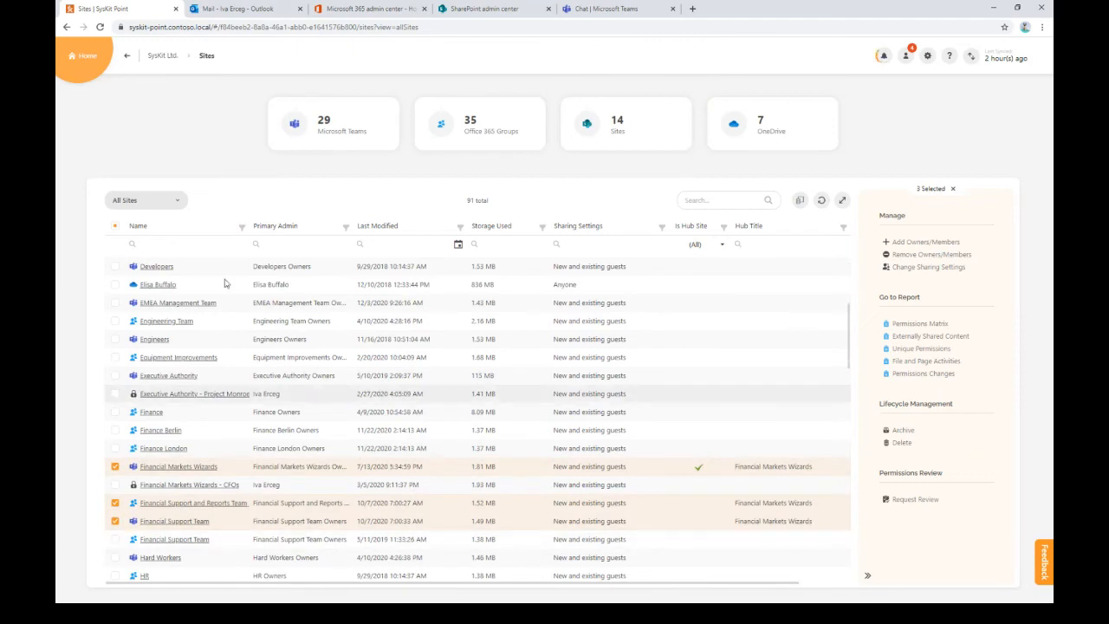
click(115, 466)
click(115, 502)
click(115, 520)
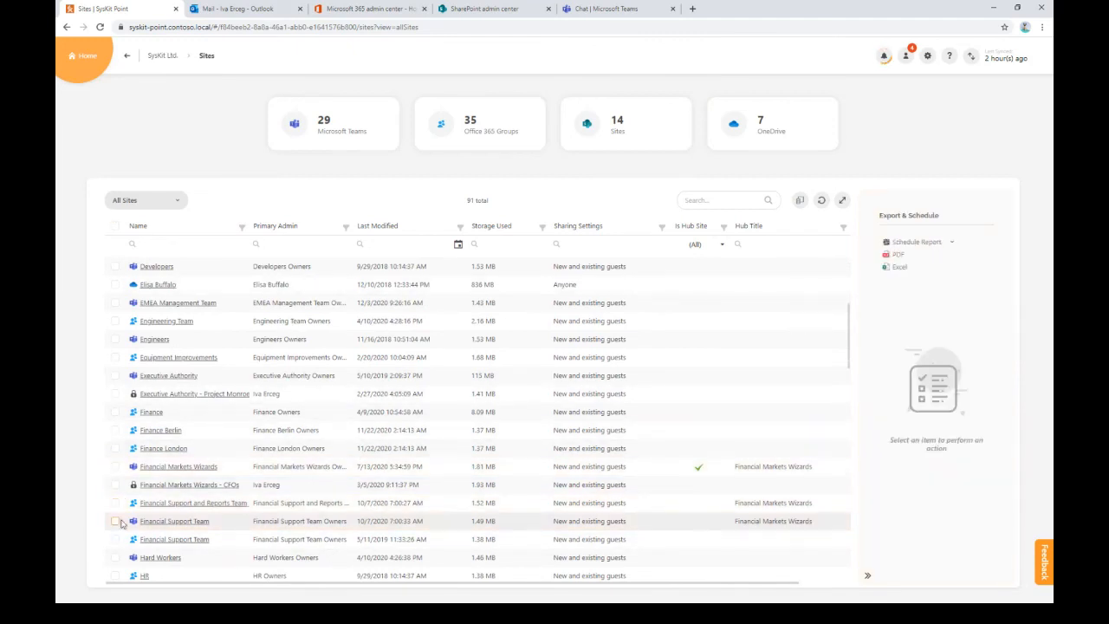
click(327, 128)
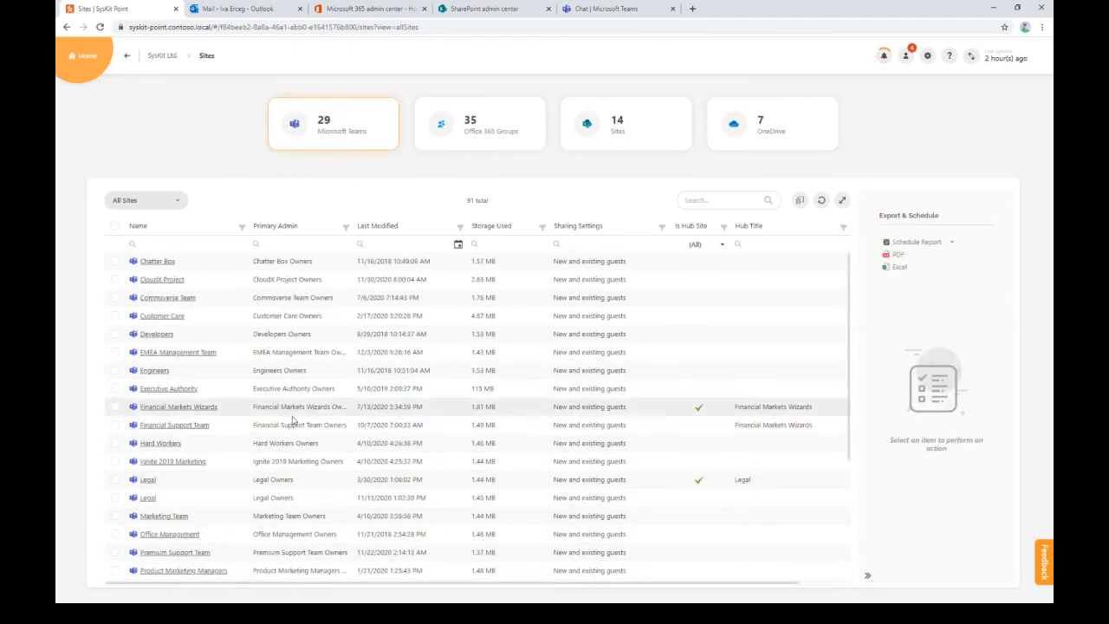
- Select the QA Team site, look through its sharing setting options, cancel the change and deselect the site
scroll(619, 305, down, 3)
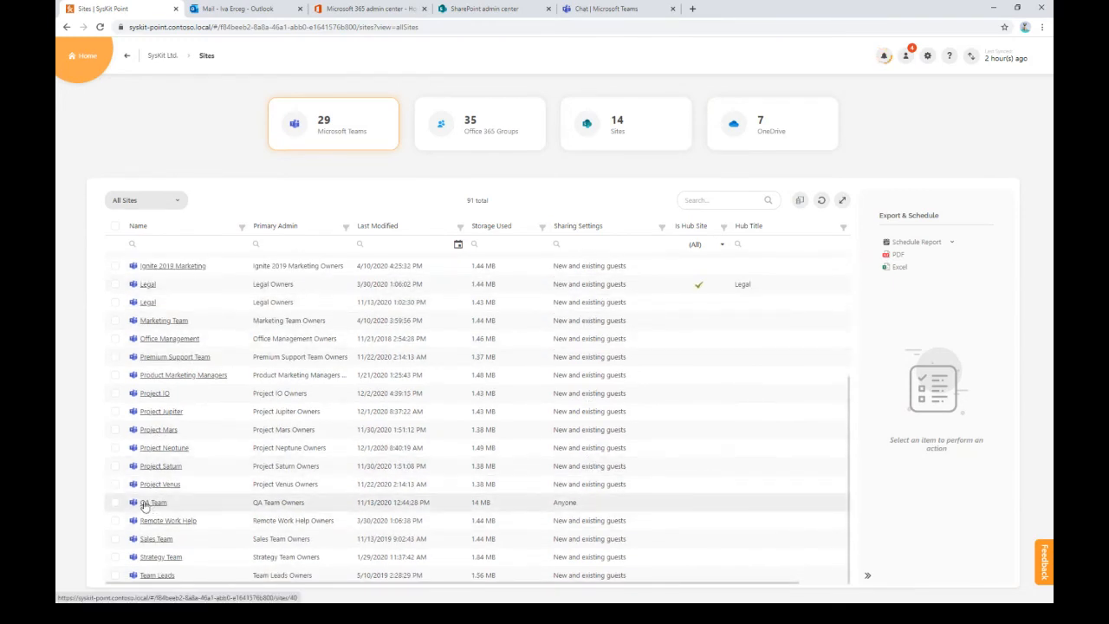
click(116, 502)
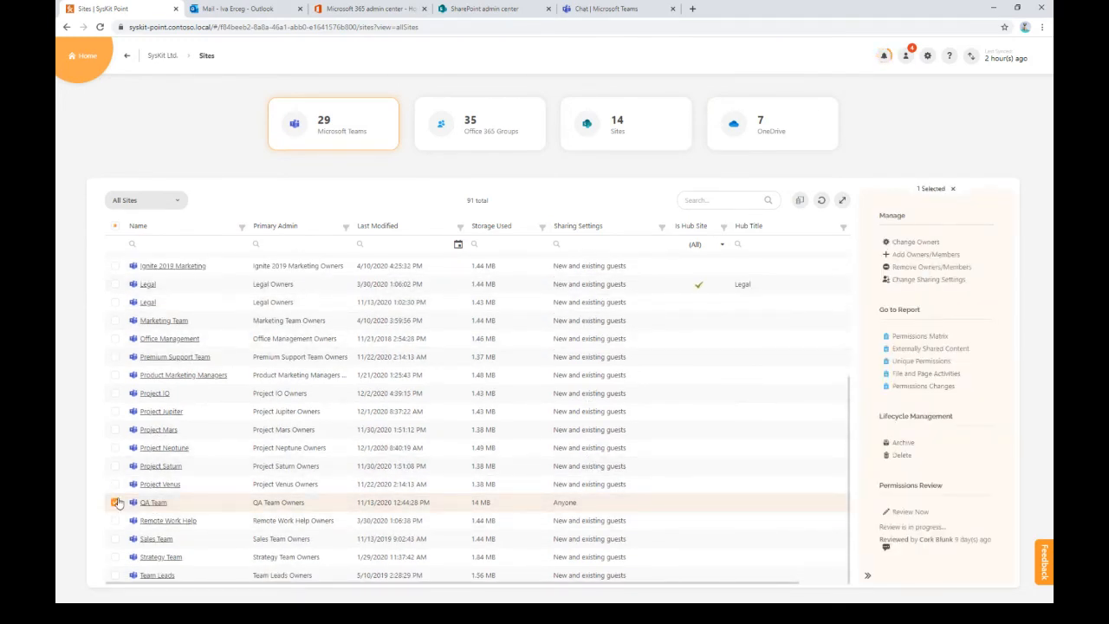
click(911, 278)
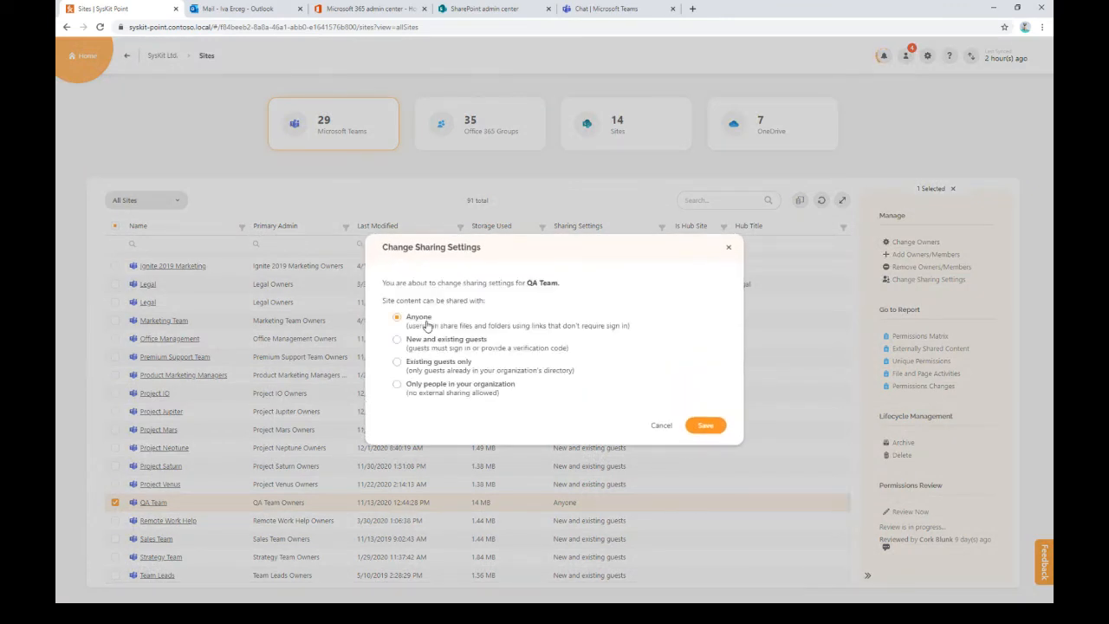
click(400, 342)
click(663, 426)
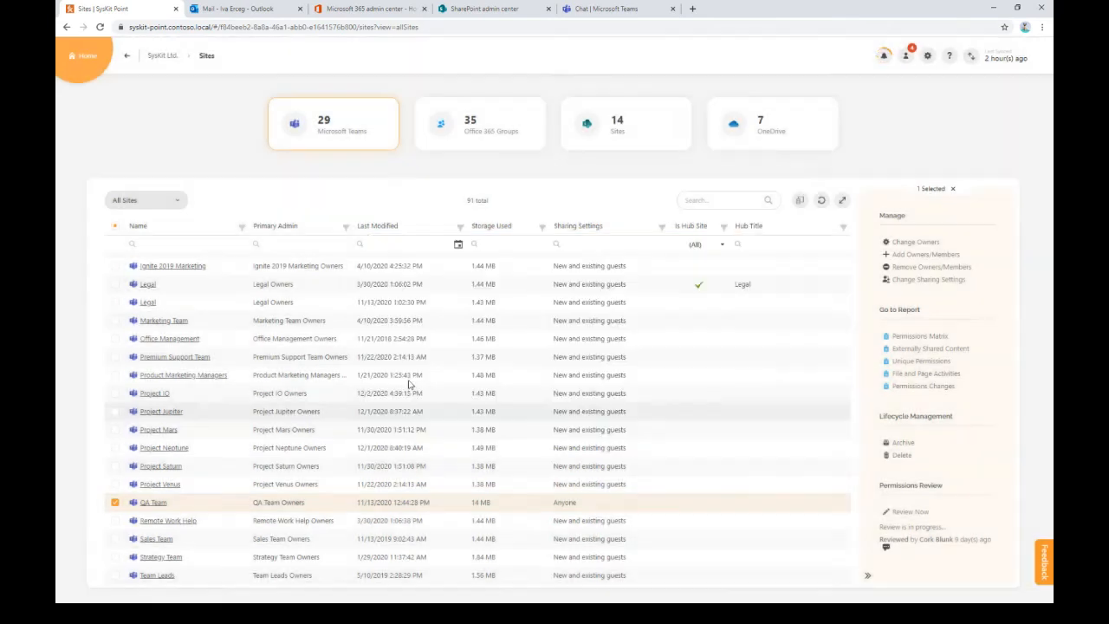
click(115, 501)
- Select all Microsoft Teams sites, look at the bulk sharing setting options, then cancel and clear the selection
click(115, 225)
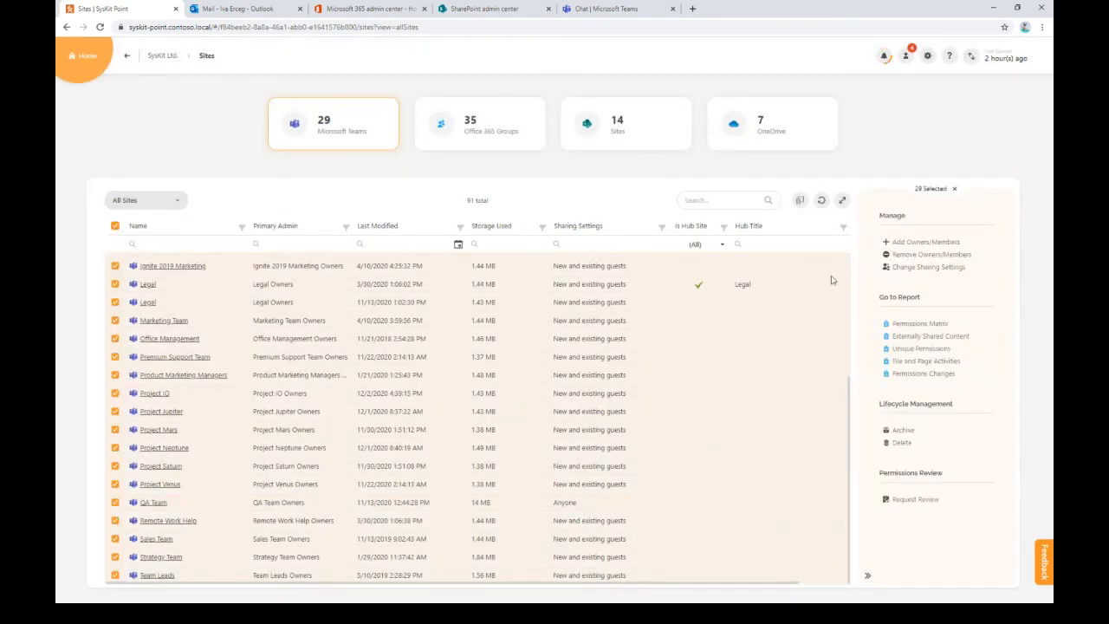
click(912, 267)
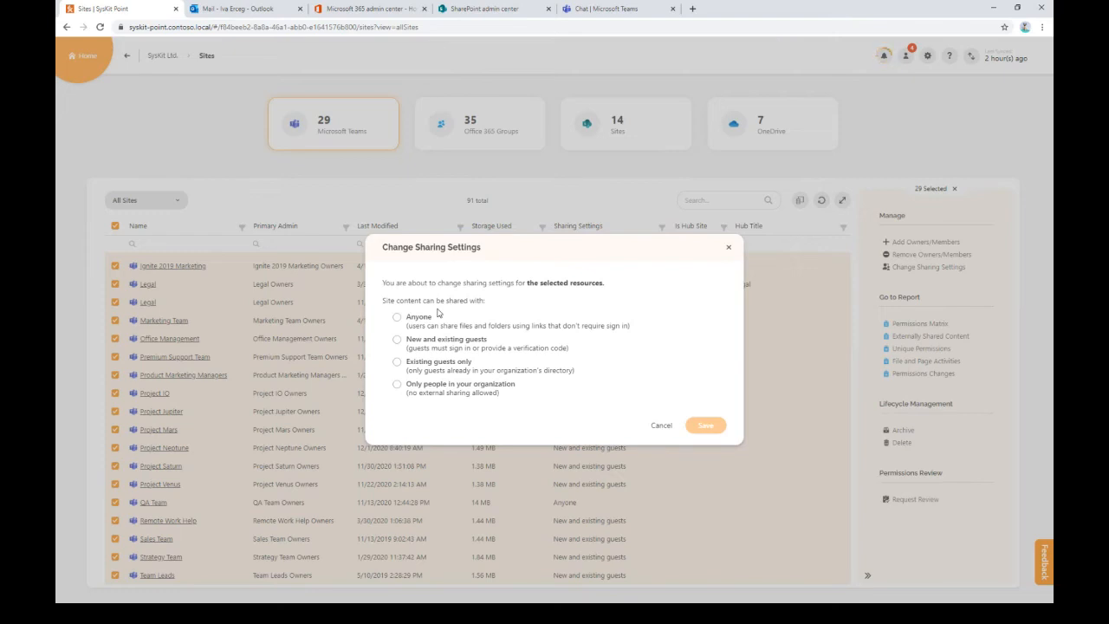
click(660, 425)
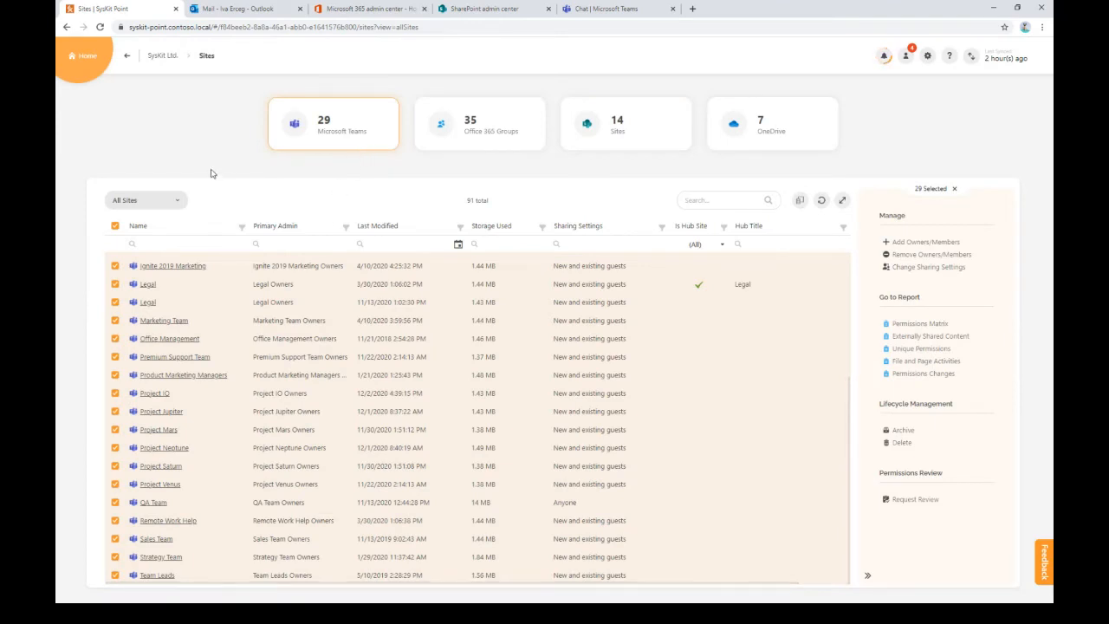
click(326, 131)
click(337, 129)
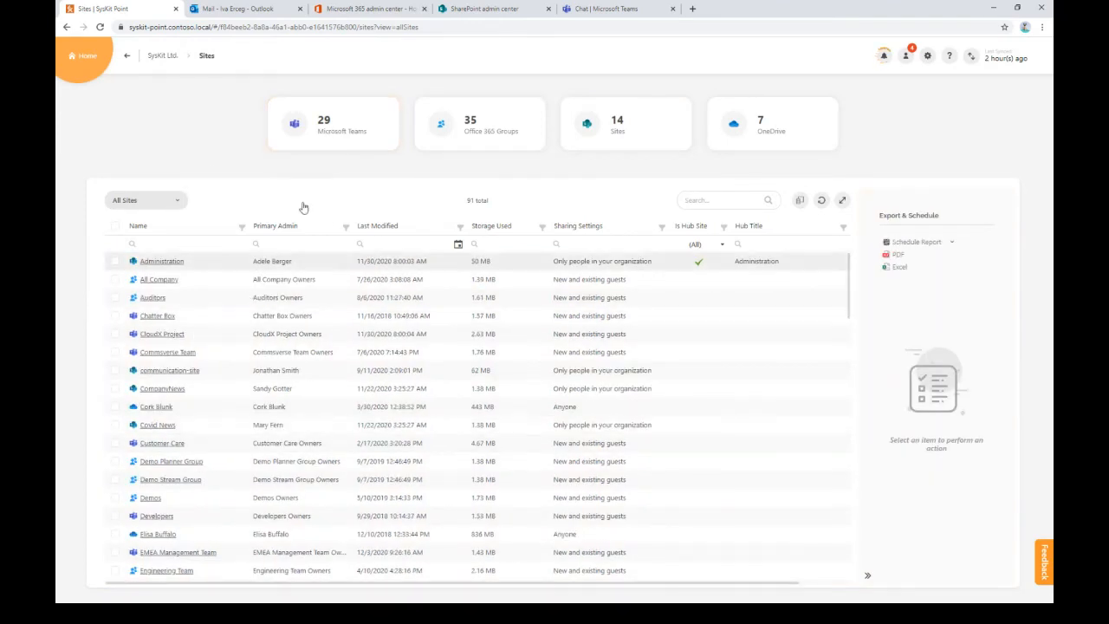
- Open the details of the QA Team site and view its SharePoint Groups report
scroll(213, 389, down, 10)
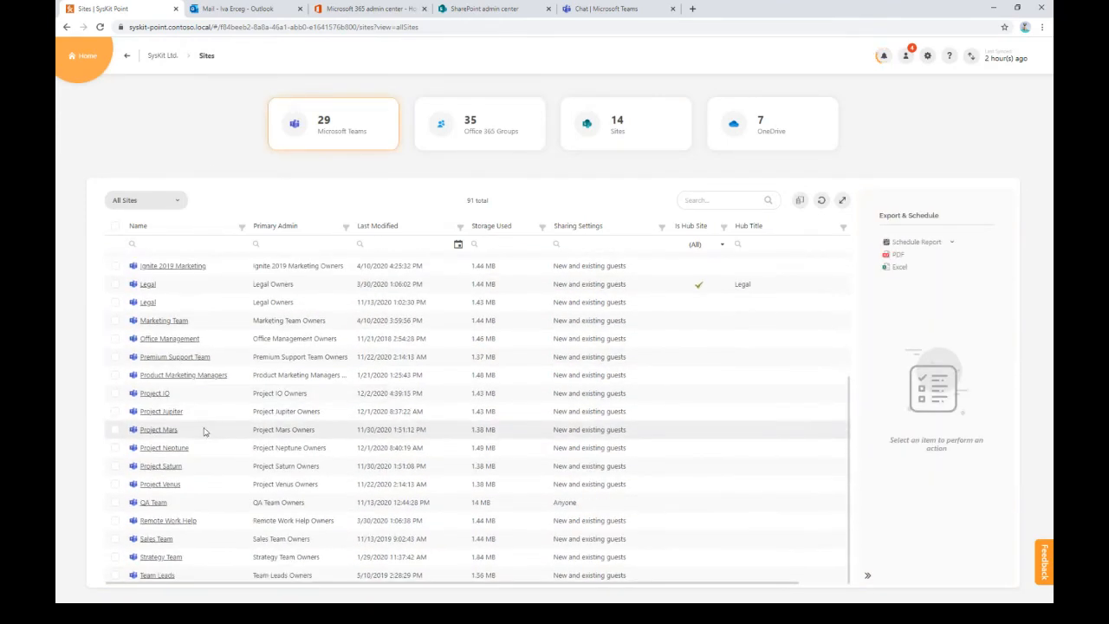
click(154, 503)
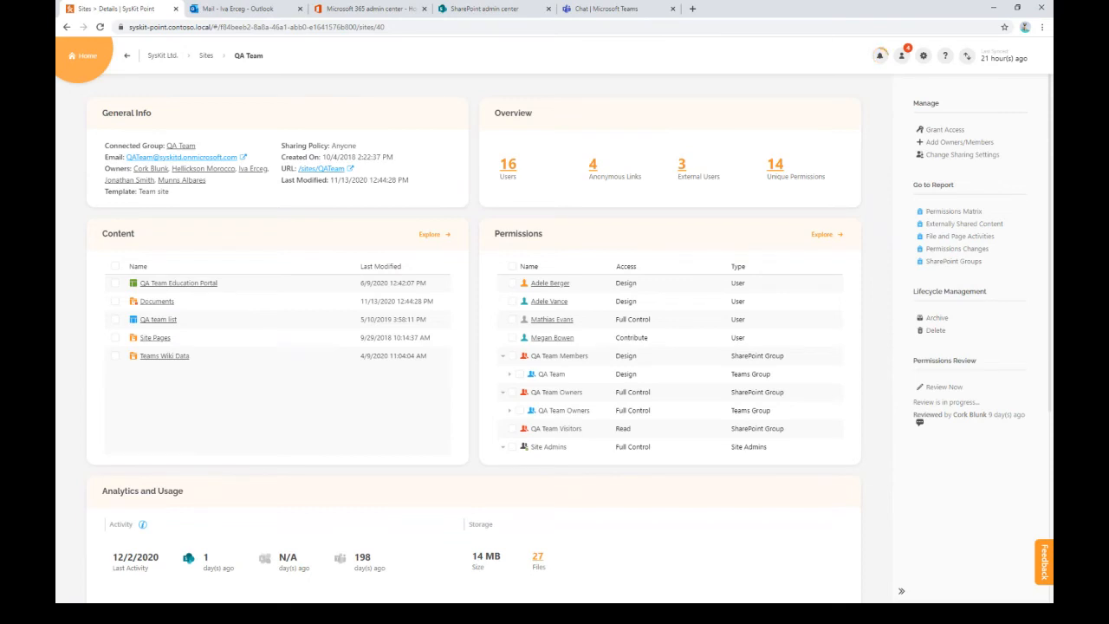
click(961, 262)
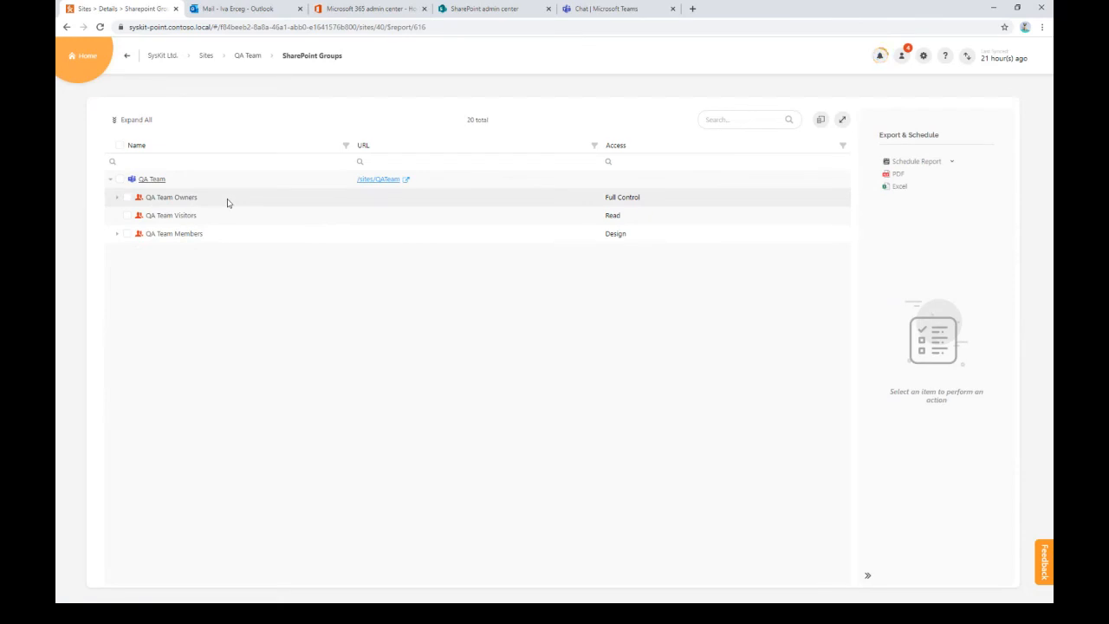
- View the Administration site's SharePoint Groups report and expand Gain-Loss on Sales of Asset Group down to the Other Income members
click(208, 57)
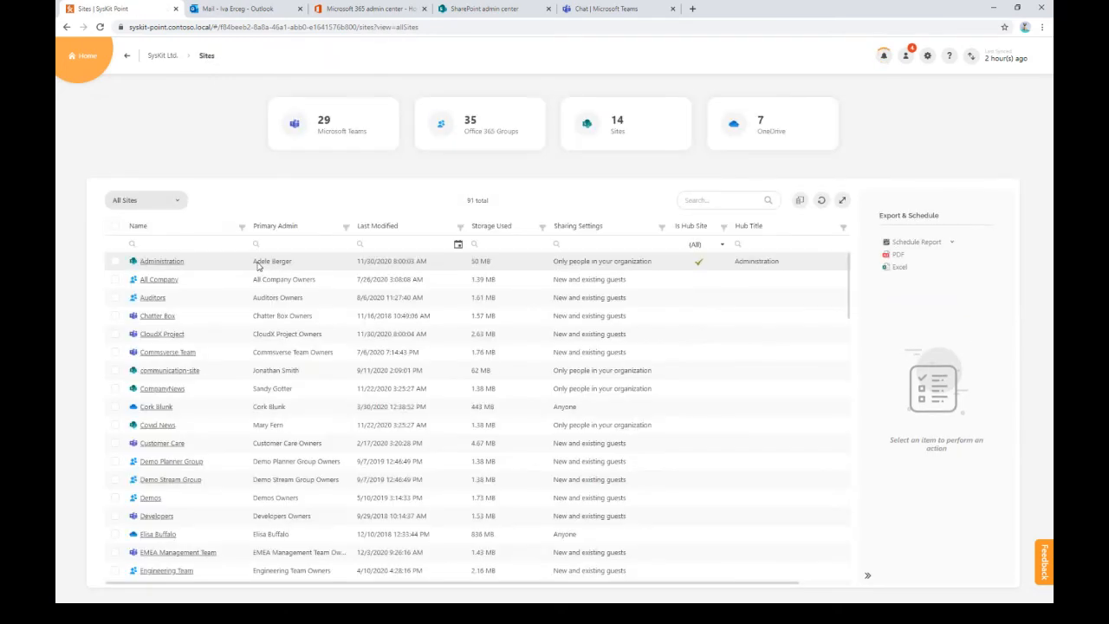
click(162, 263)
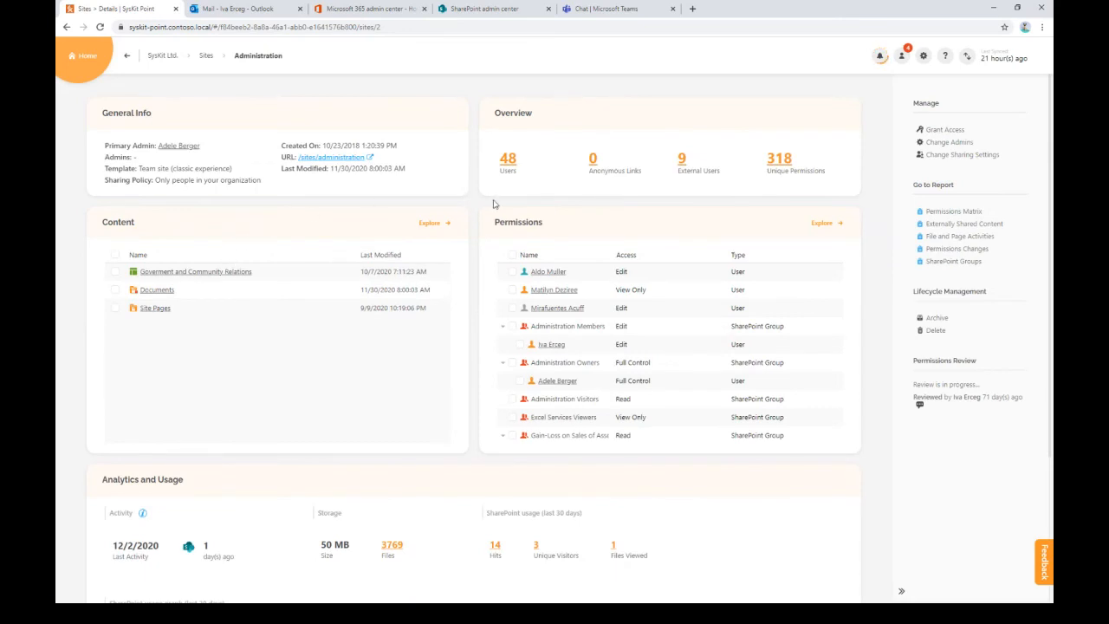
click(967, 261)
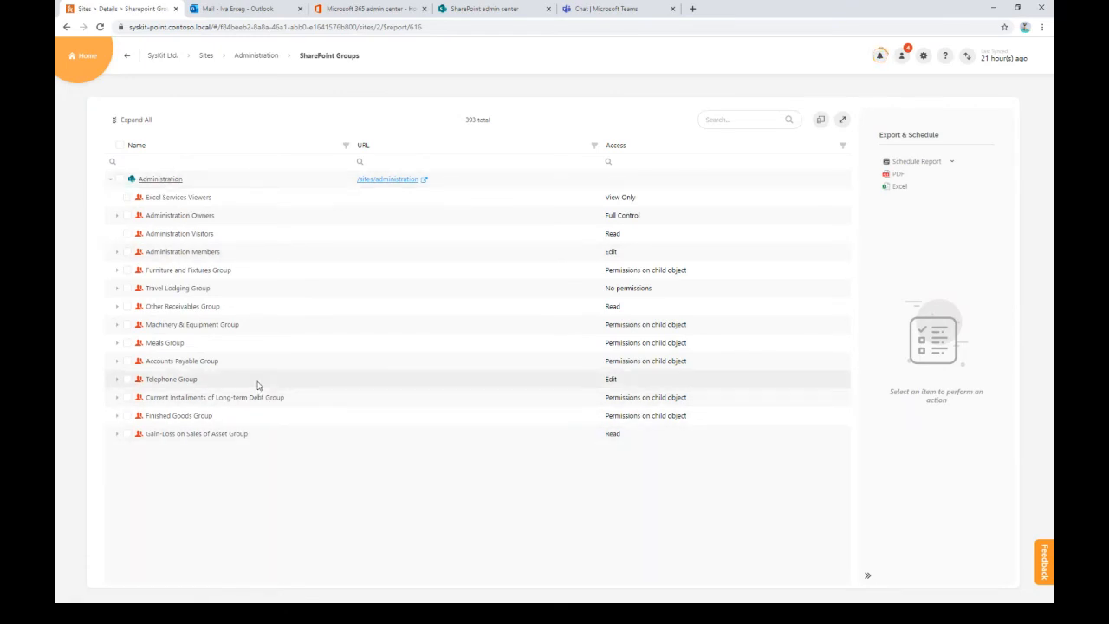
click(117, 436)
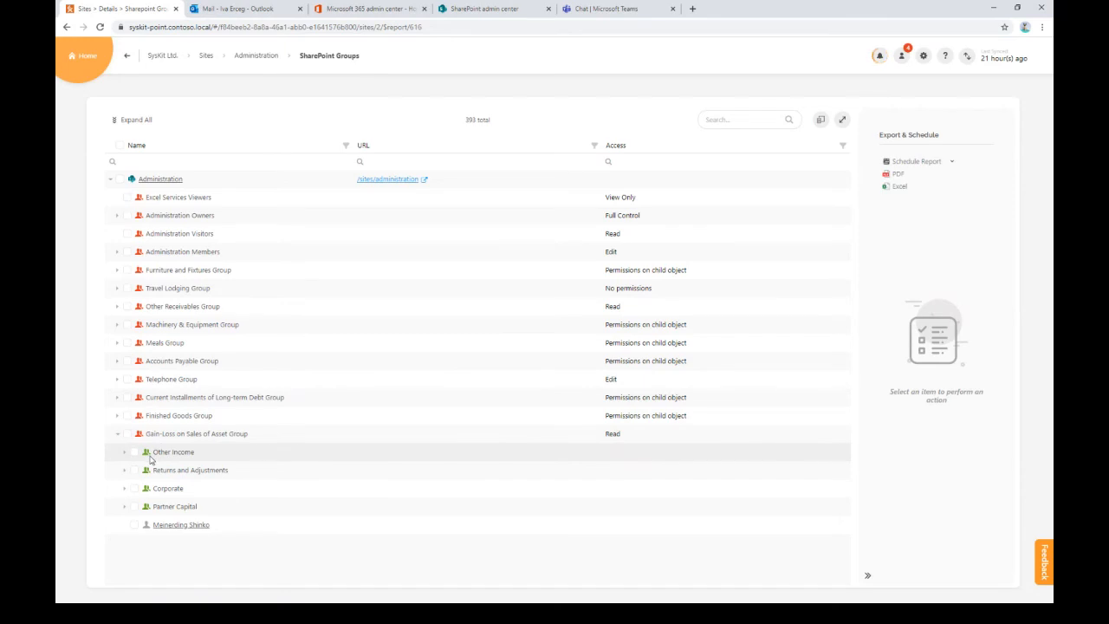
click(123, 454)
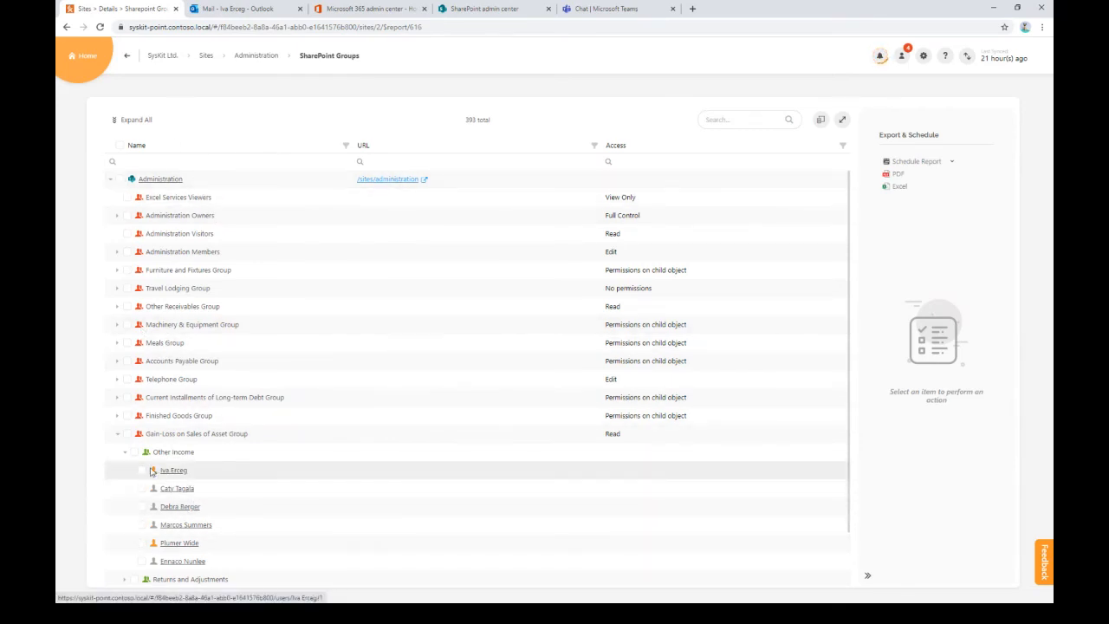
- Leave the site's group report and open the External Users report from the Report Center
click(207, 56)
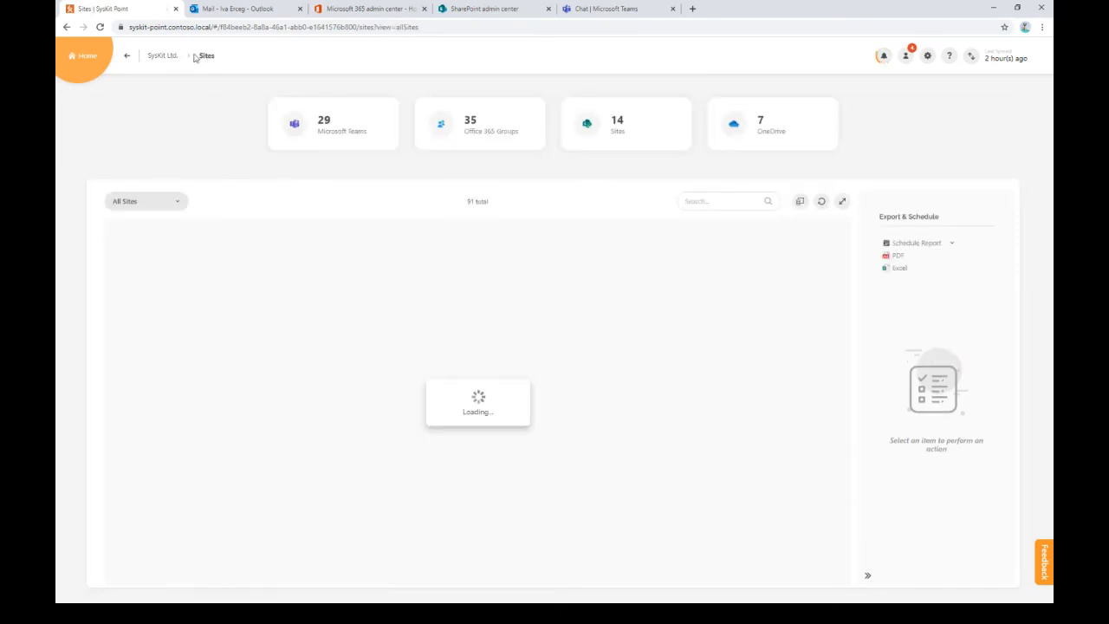
click(157, 56)
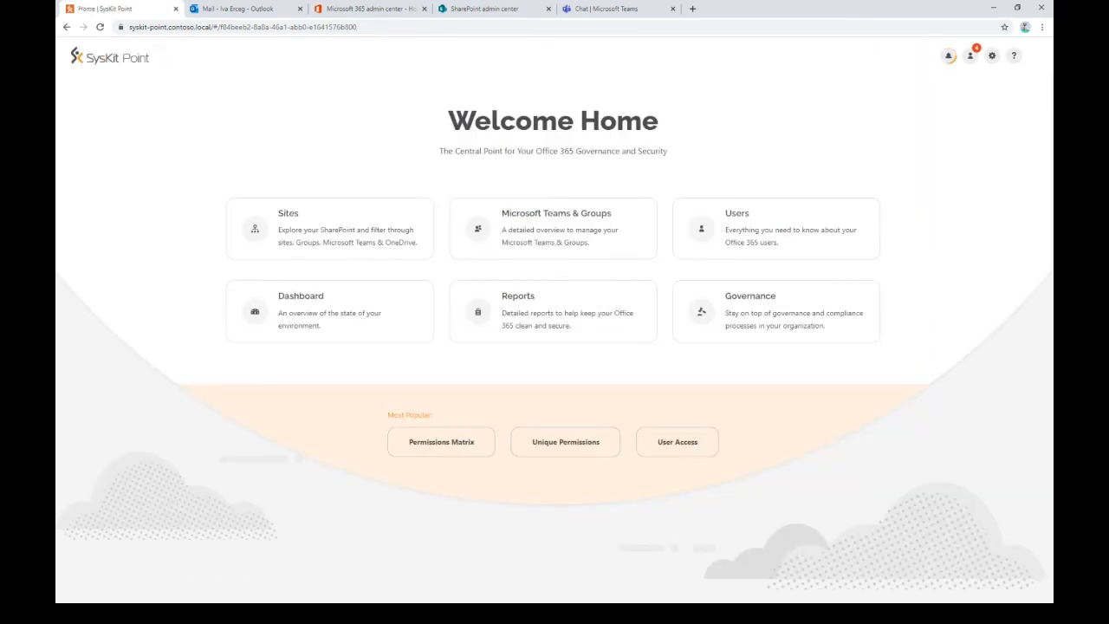
click(564, 312)
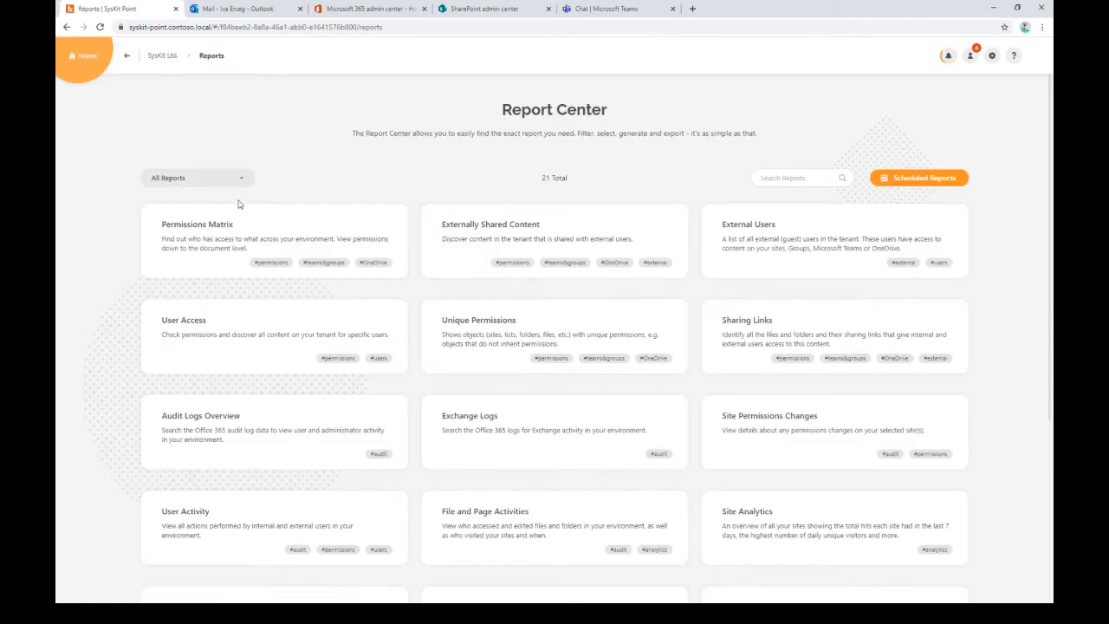
click(782, 249)
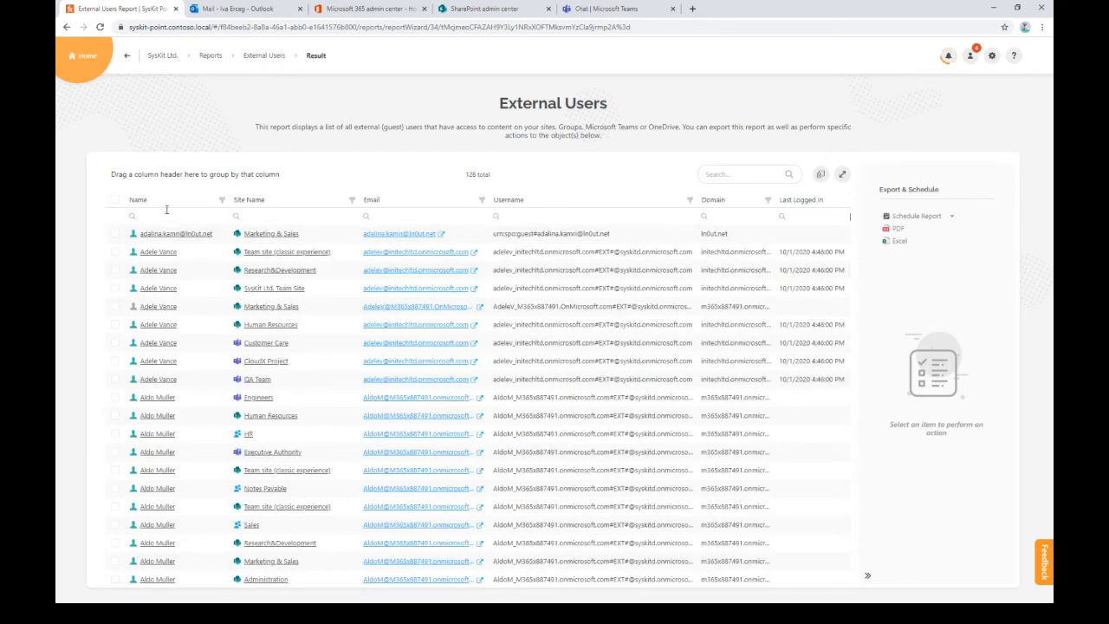
- Group the external users by Domain and collapse the 0n0ff.net and blueworks.onmicrosoft.com groups
mouse_move(151, 202)
mouse_down()
mouse_move(150, 174)
mouse_move(138, 216)
mouse_up()
drag(726, 201, 136, 185)
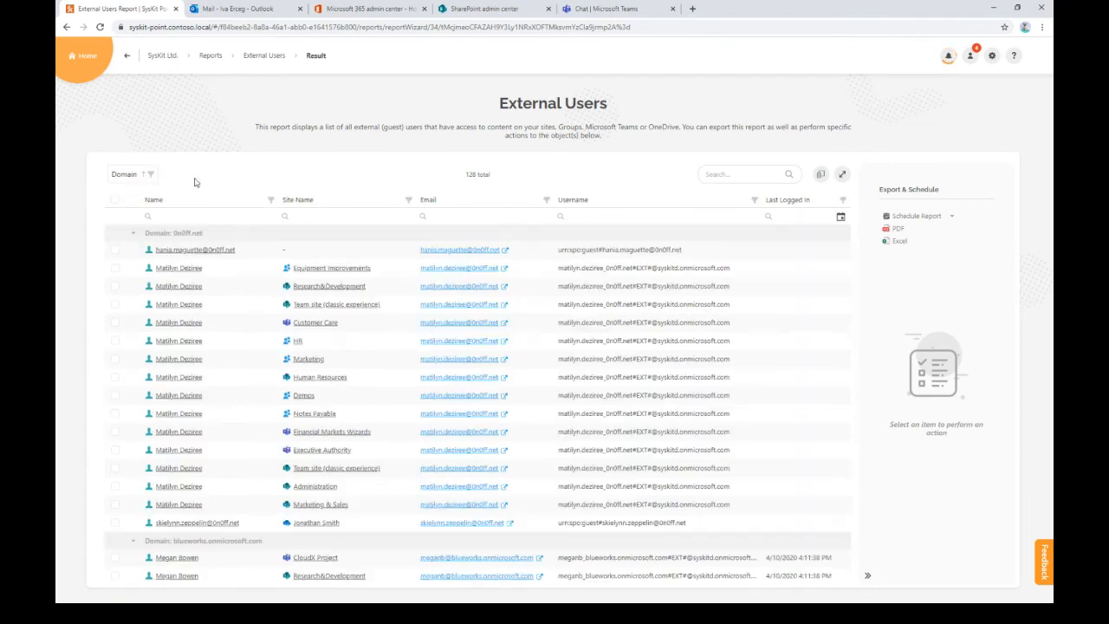
click(133, 234)
click(132, 250)
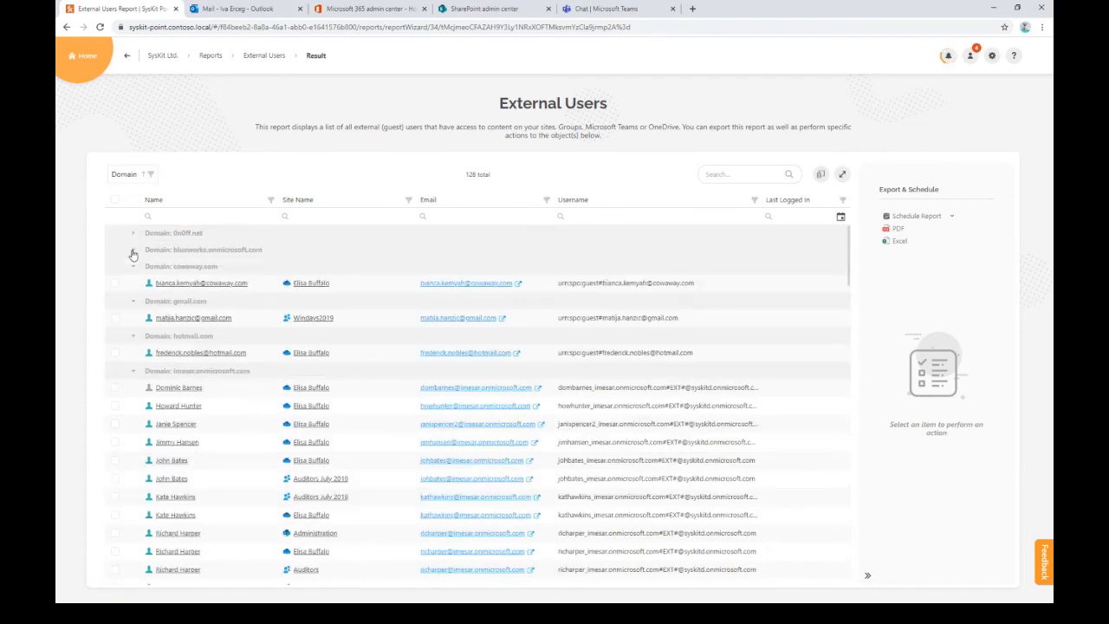
- Ungroup the report, placing the Domain column before Username, and filter Domain to blueworks.onmicrosoft.com
drag(136, 176, 559, 210)
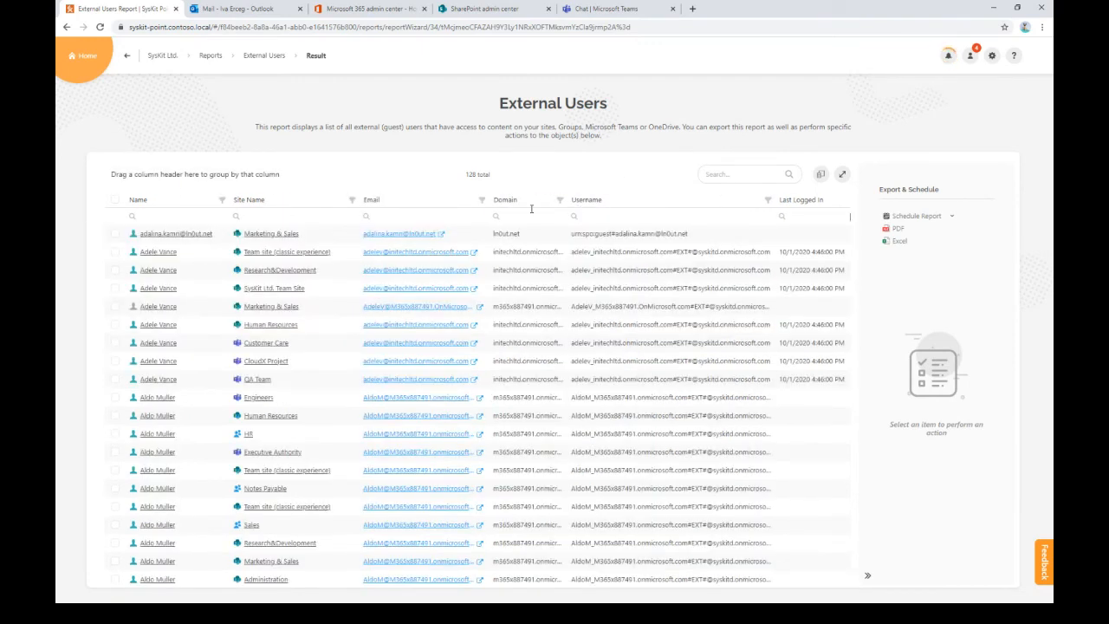
click(560, 202)
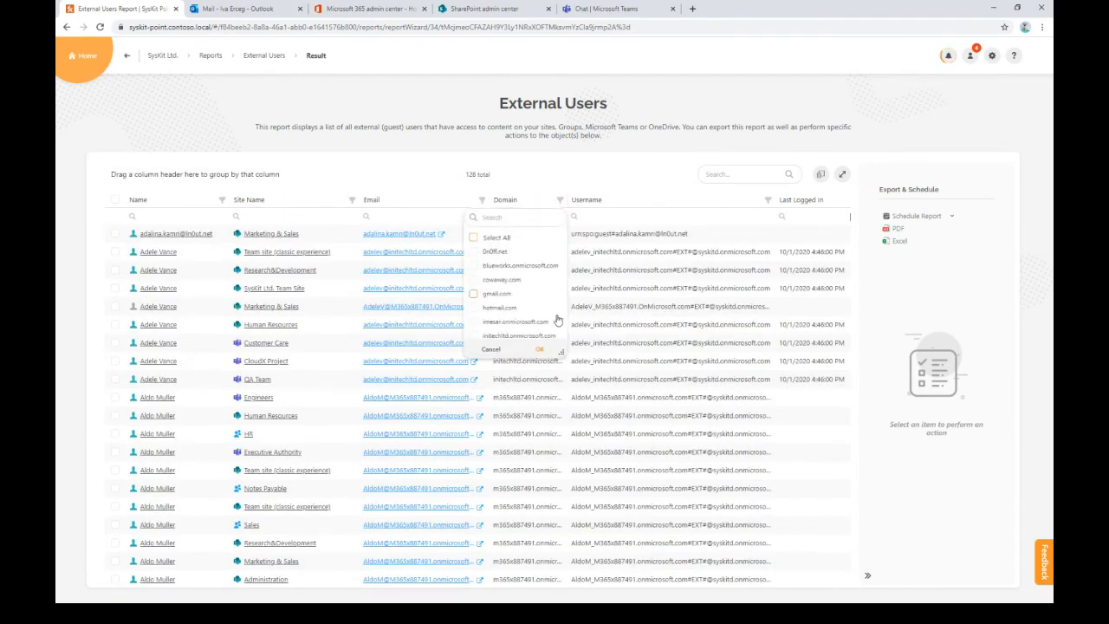
drag(575, 368, 756, 509)
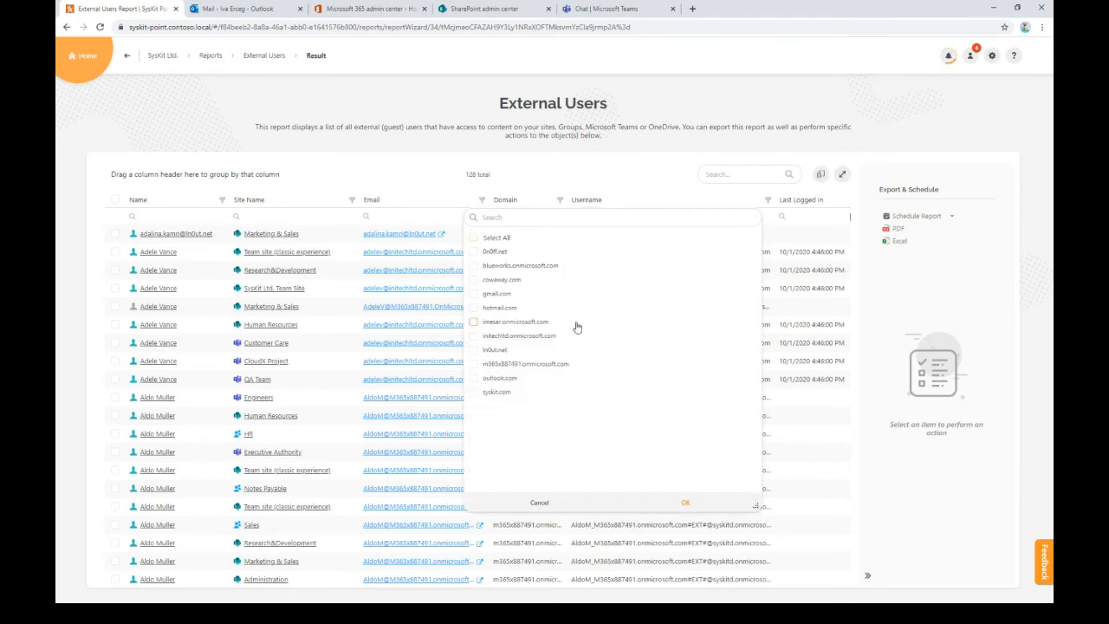
click(474, 267)
click(688, 507)
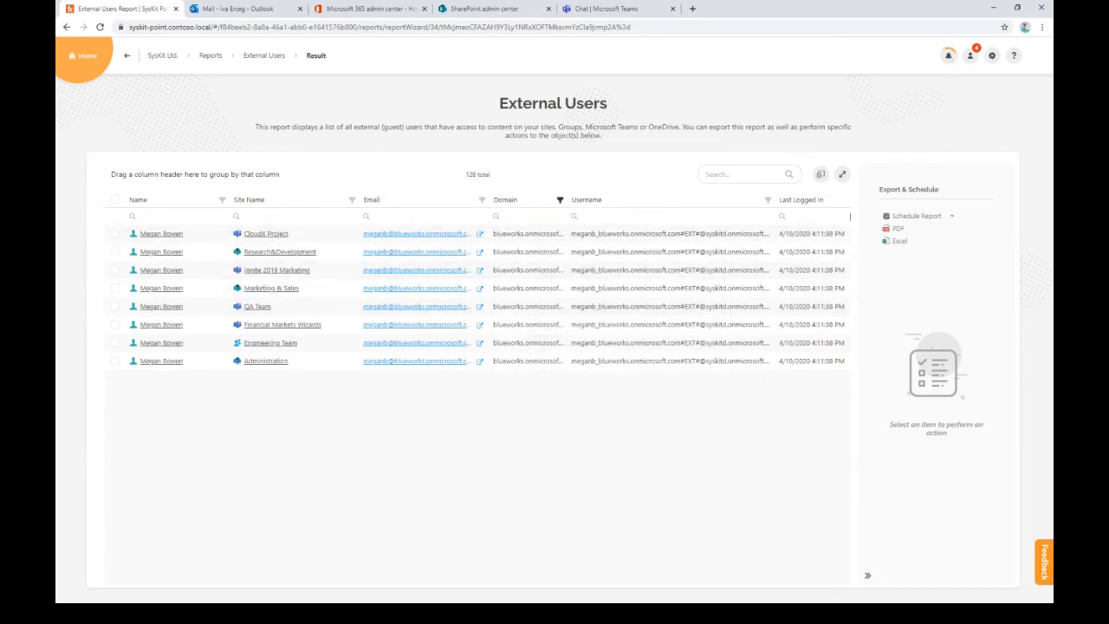
- Open the Site Permissions Changes report and select all Microsoft Teams sites for it
click(210, 57)
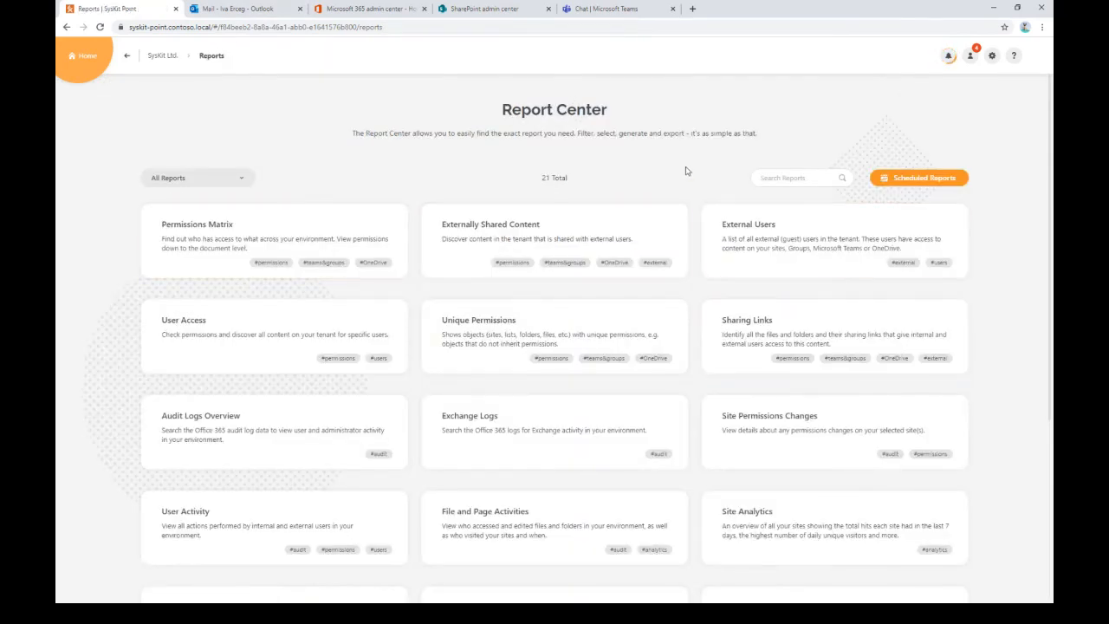
click(747, 437)
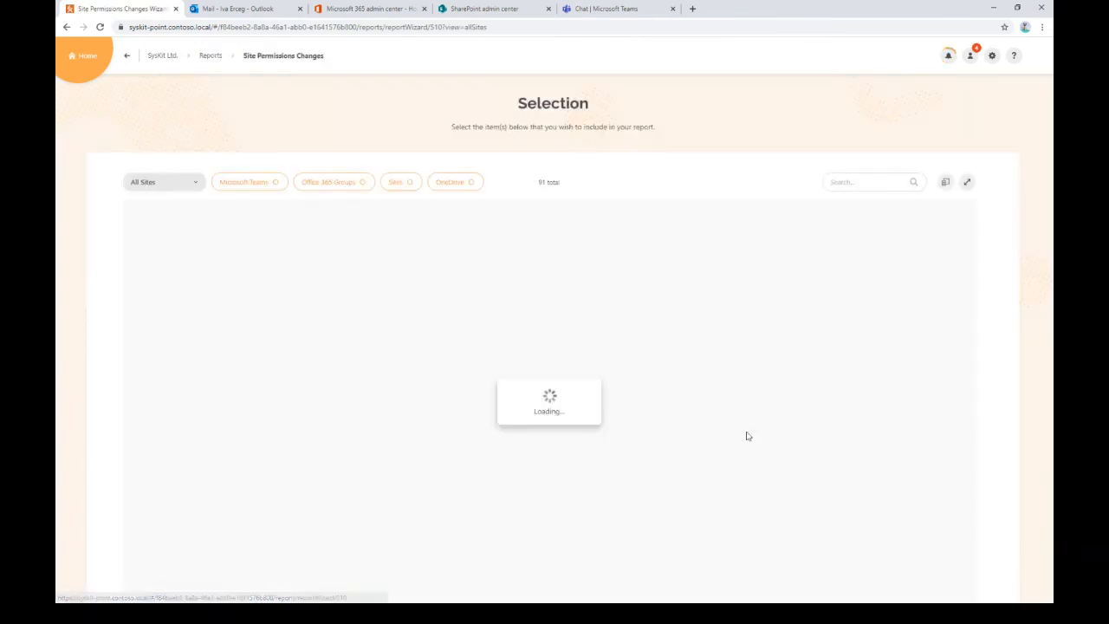
click(251, 185)
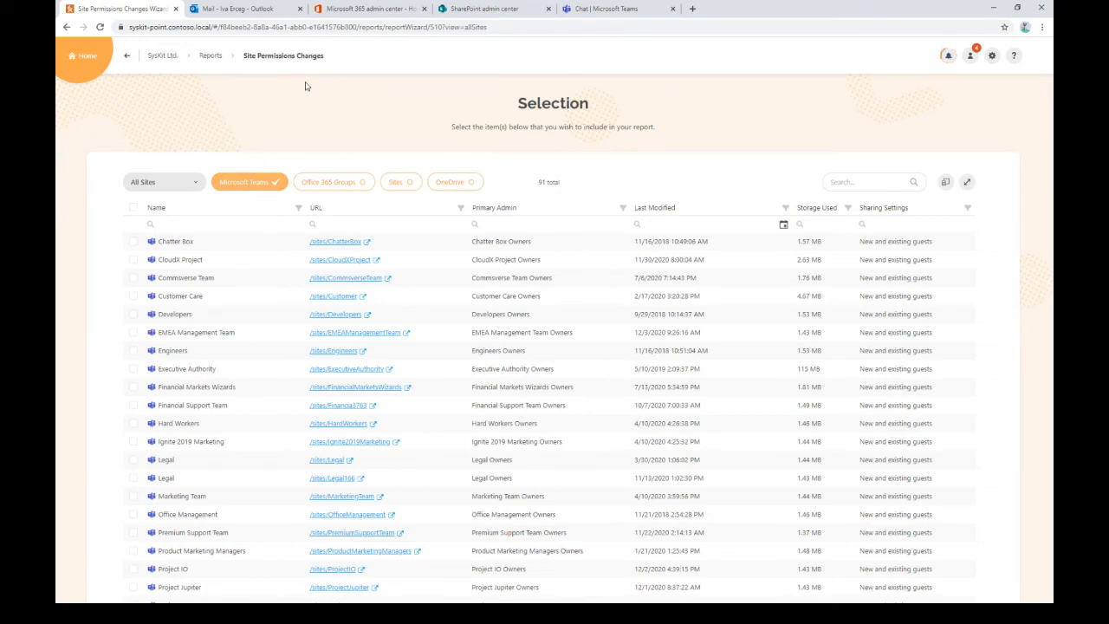
click(133, 208)
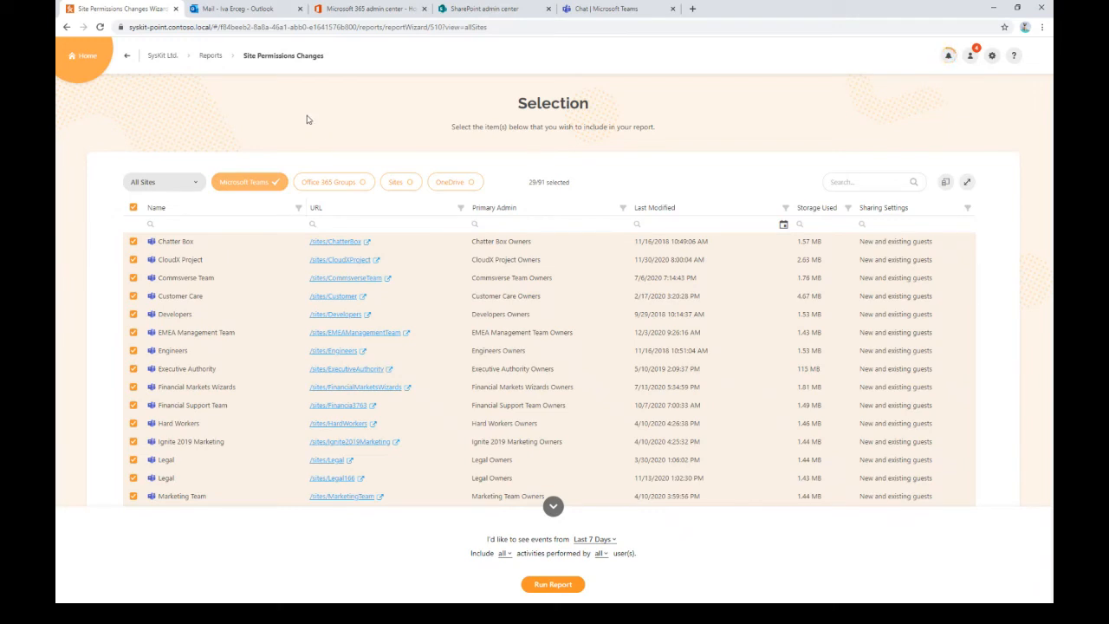
- Set the Site Permissions Changes report to cover events from the Last 30 Days
click(609, 540)
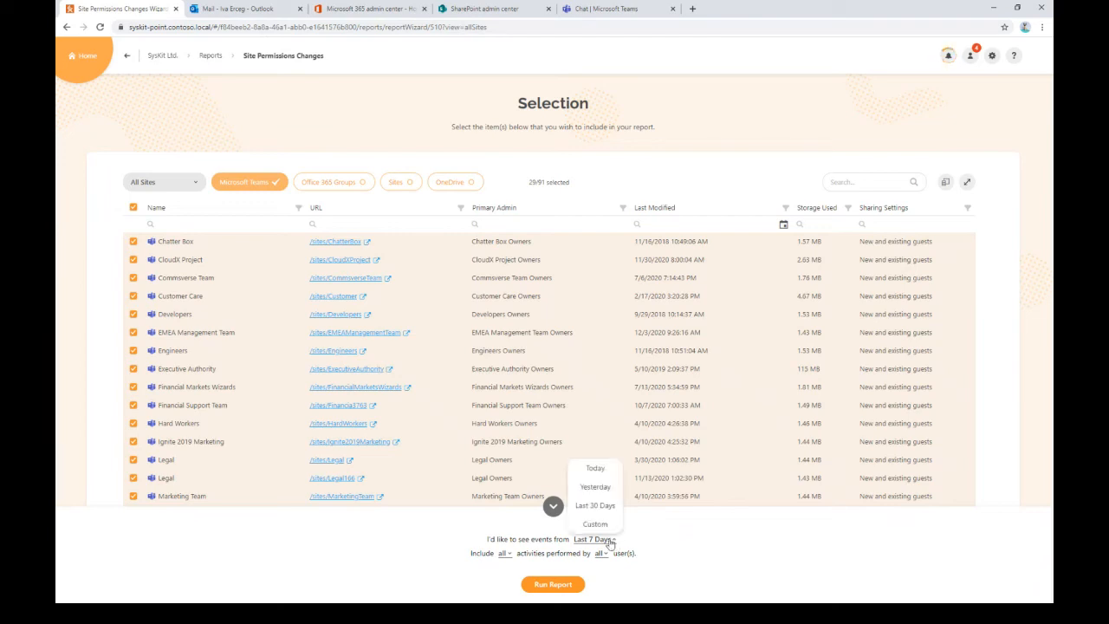
click(595, 505)
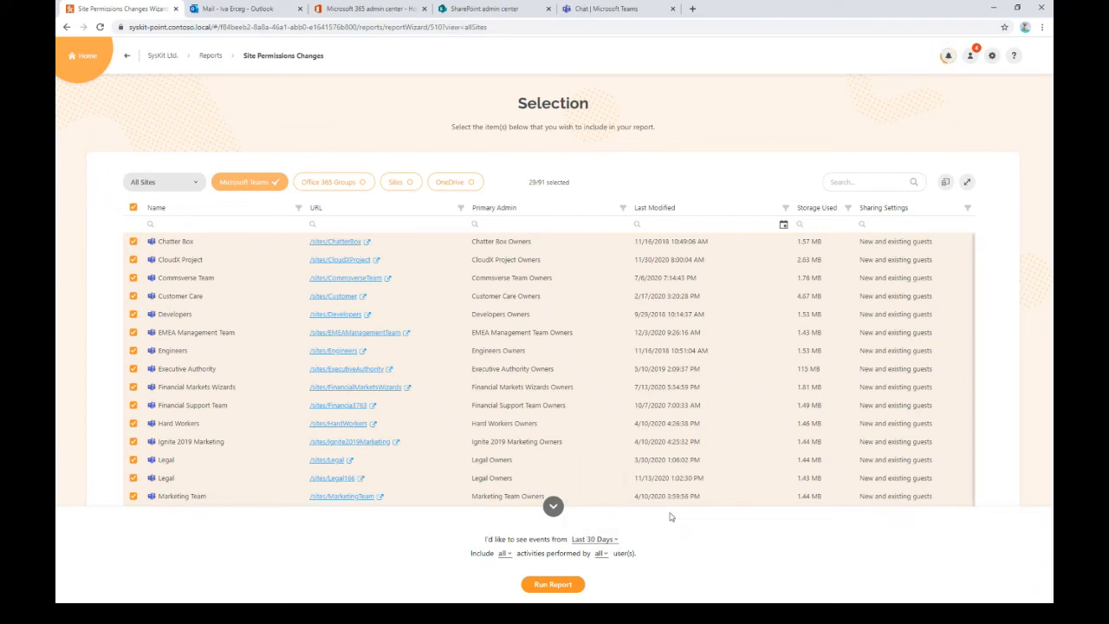
click(616, 540)
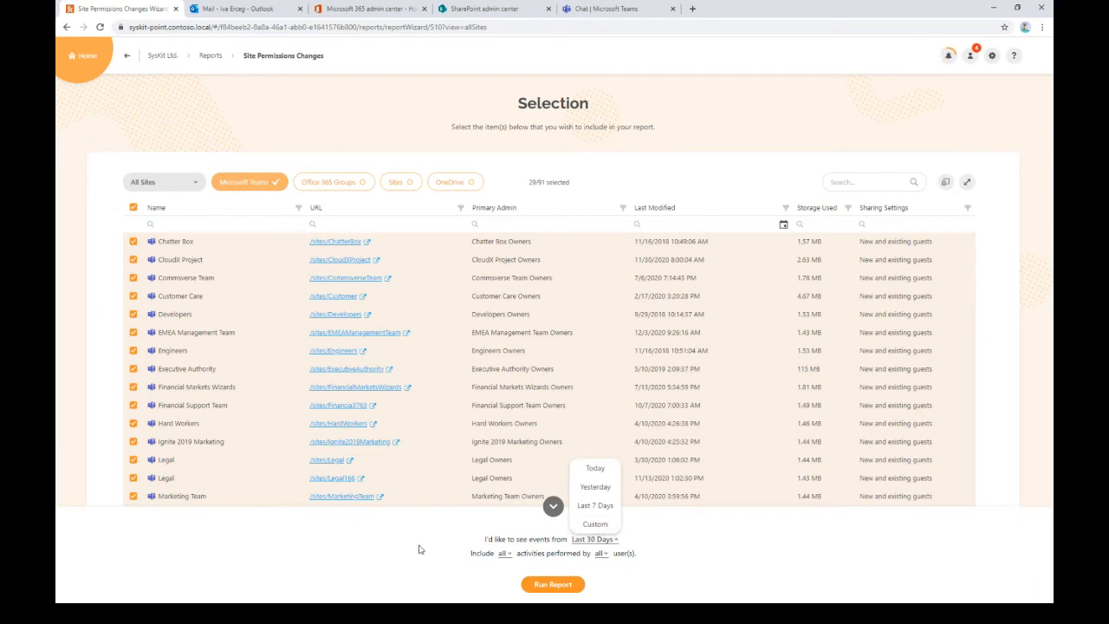
- Review the activity categories that can be included in the report, expanding and collapsing Microsoft Teams activities
click(506, 555)
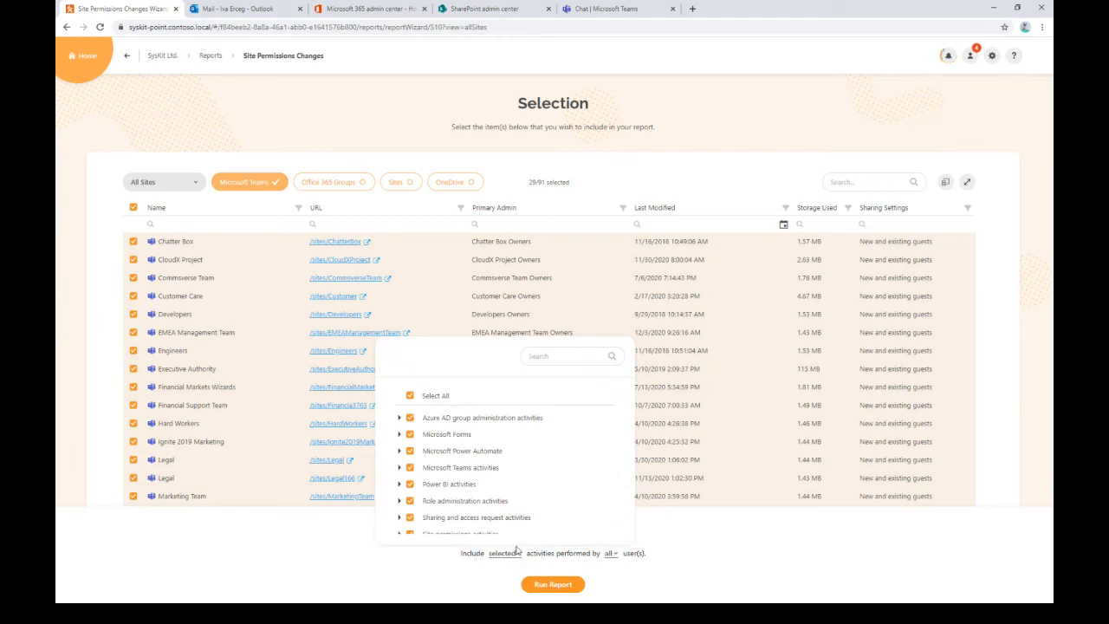
scroll(524, 485, down, 1)
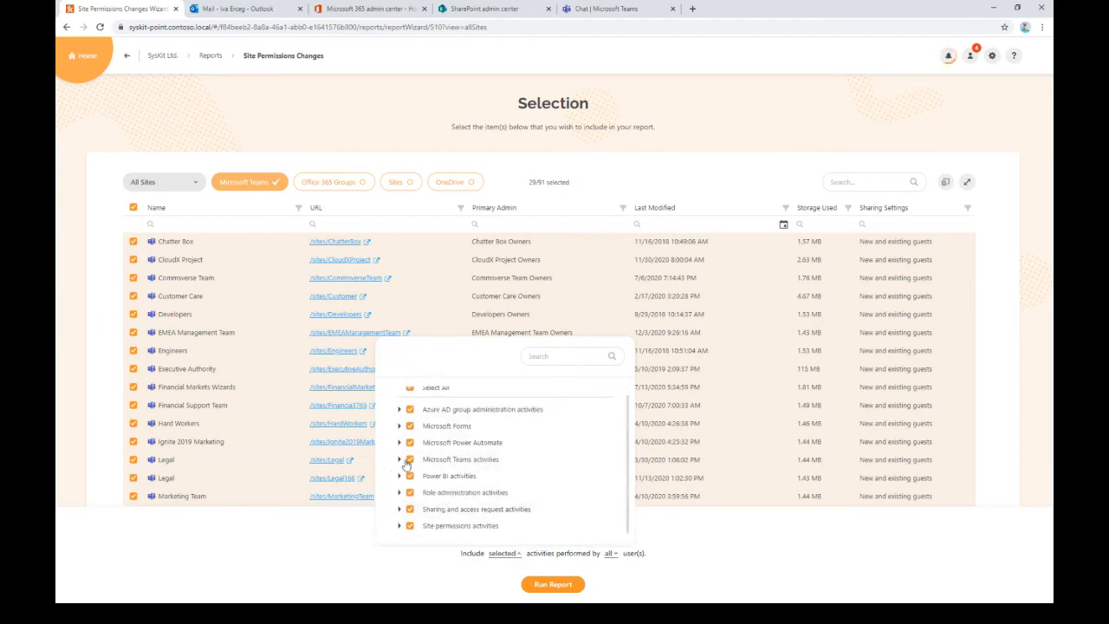
click(401, 460)
click(400, 460)
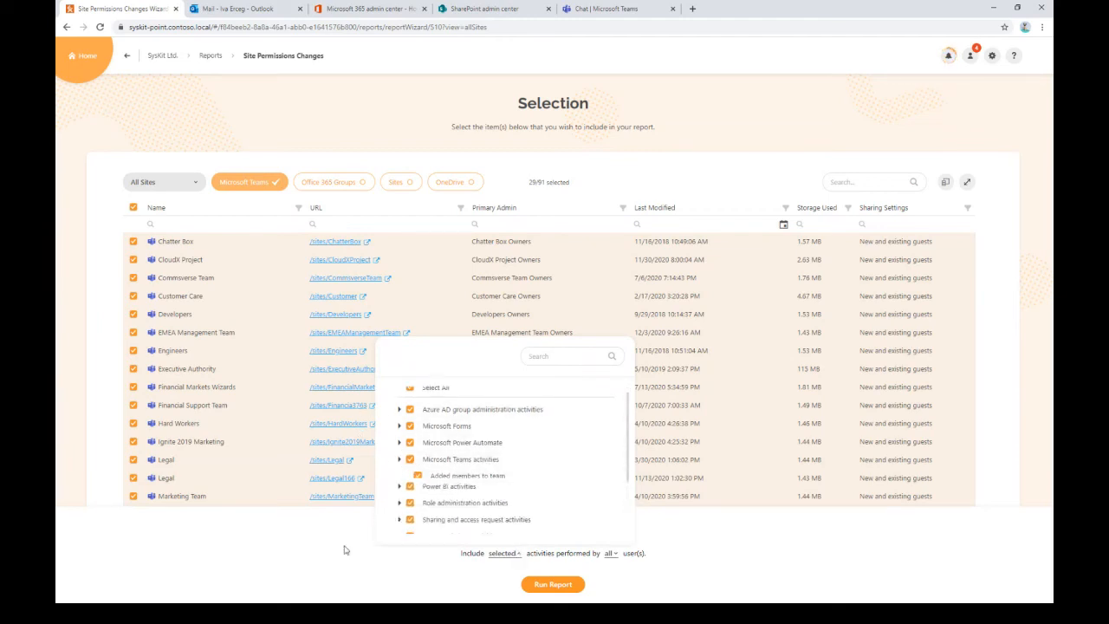
click(488, 547)
- Restrict the report to activities performed by only external users and run it
click(599, 552)
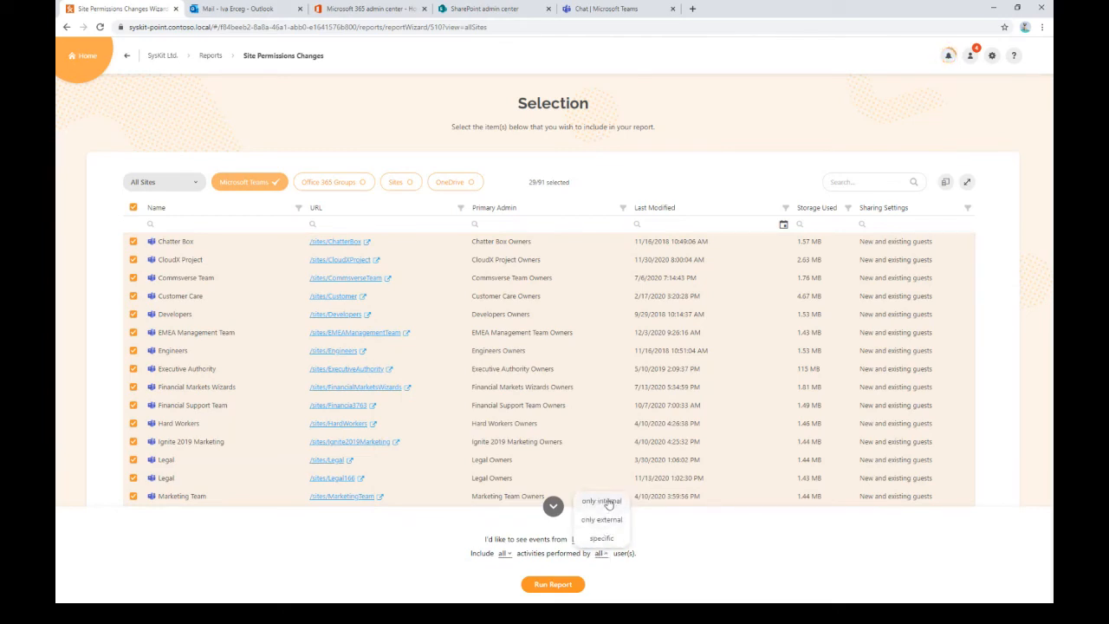
click(606, 520)
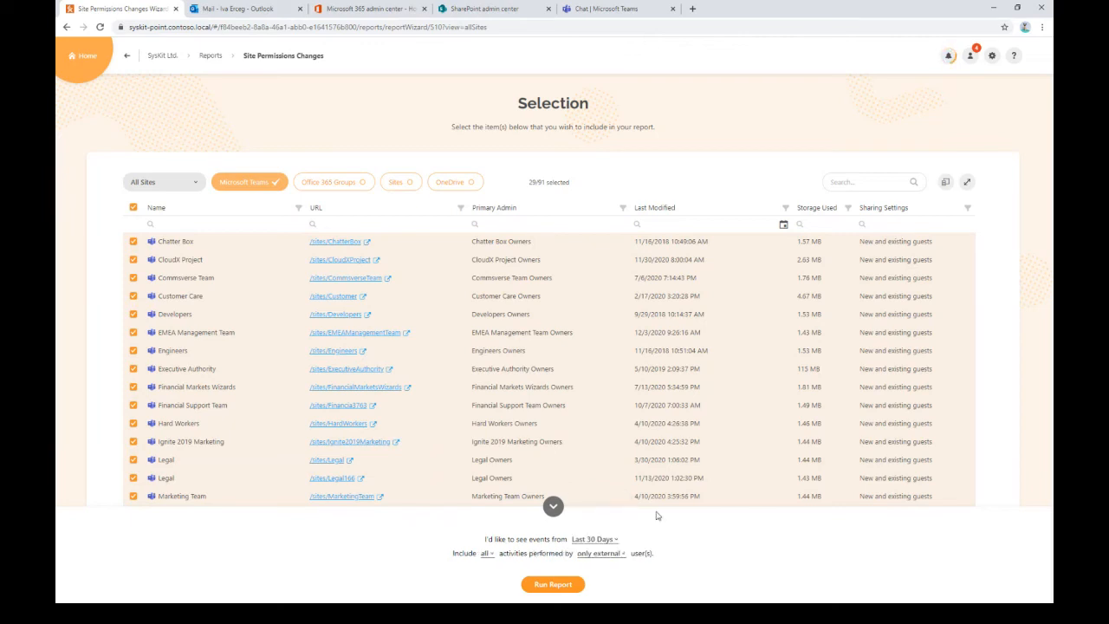
click(533, 583)
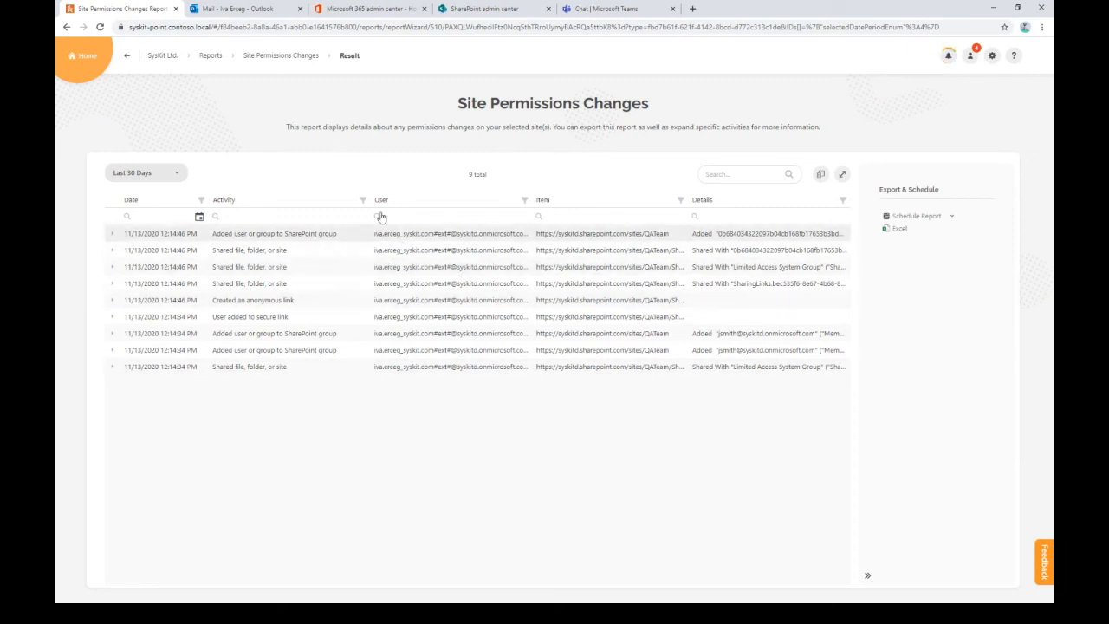
- Narrow the Activity column slightly and examine the activity types offered in its enlarged filter list
drag(371, 201, 351, 200)
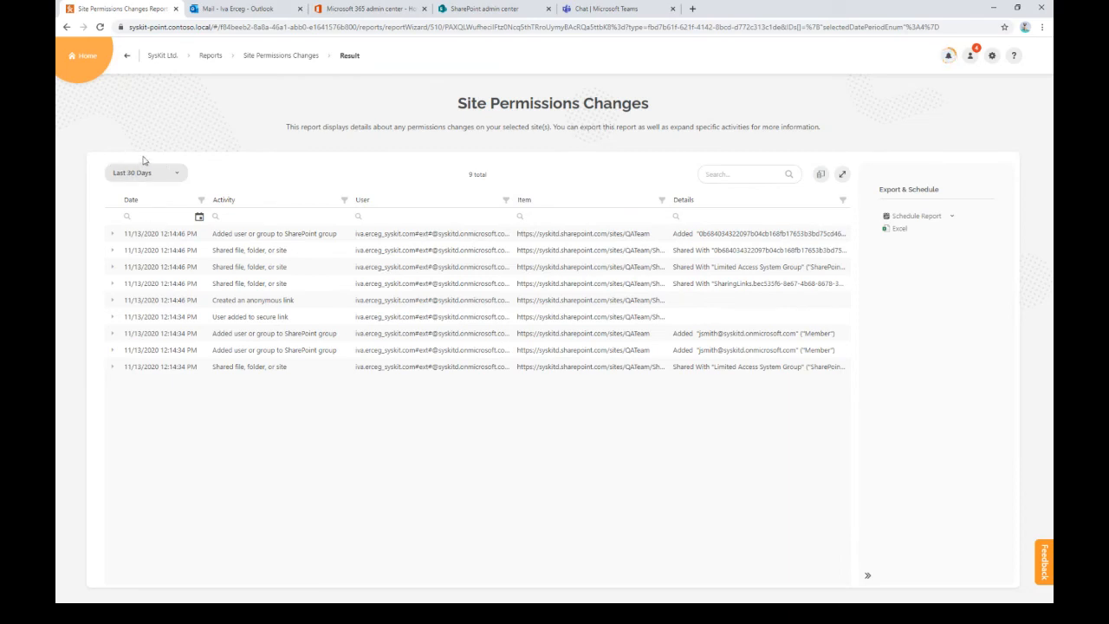
click(344, 200)
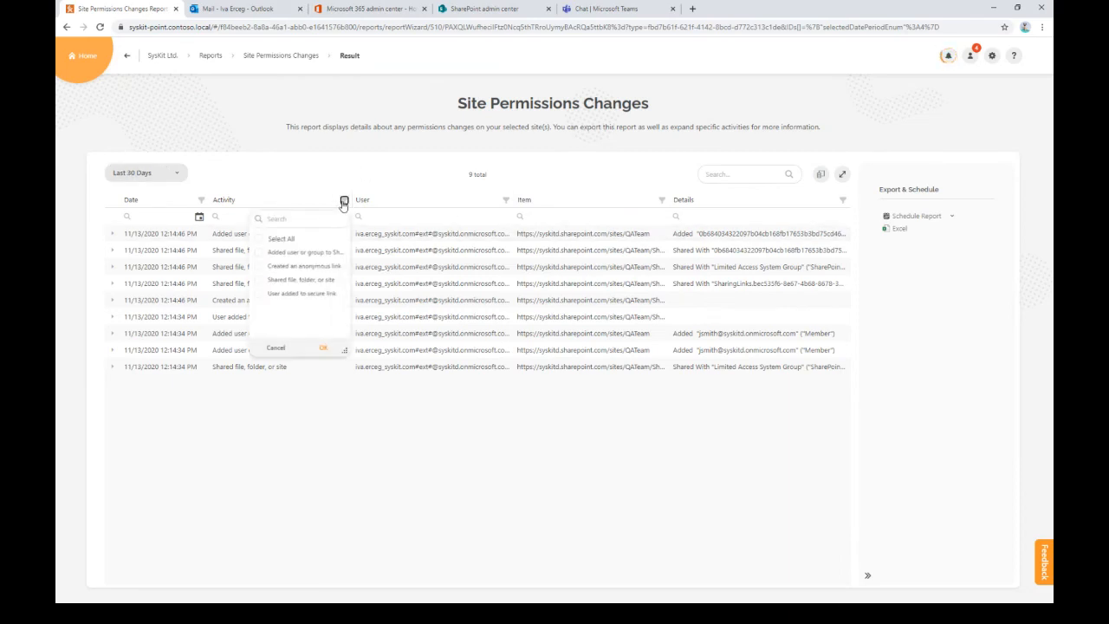
drag(345, 350, 430, 421)
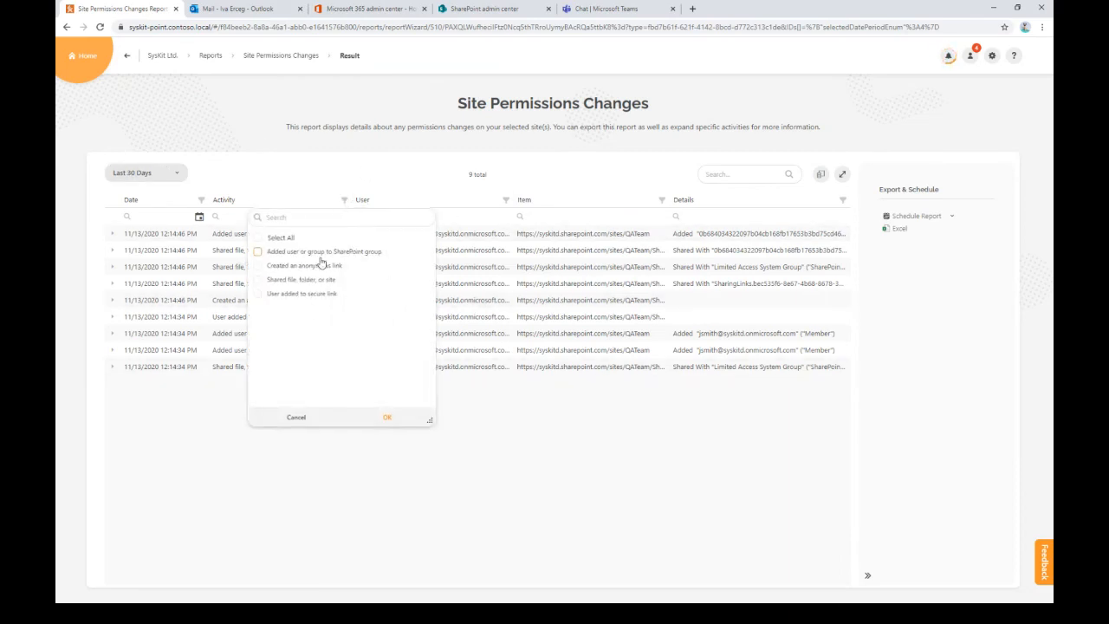
- Leave the permissions changes result and open the File and Page Activities report from the Report Center
click(280, 55)
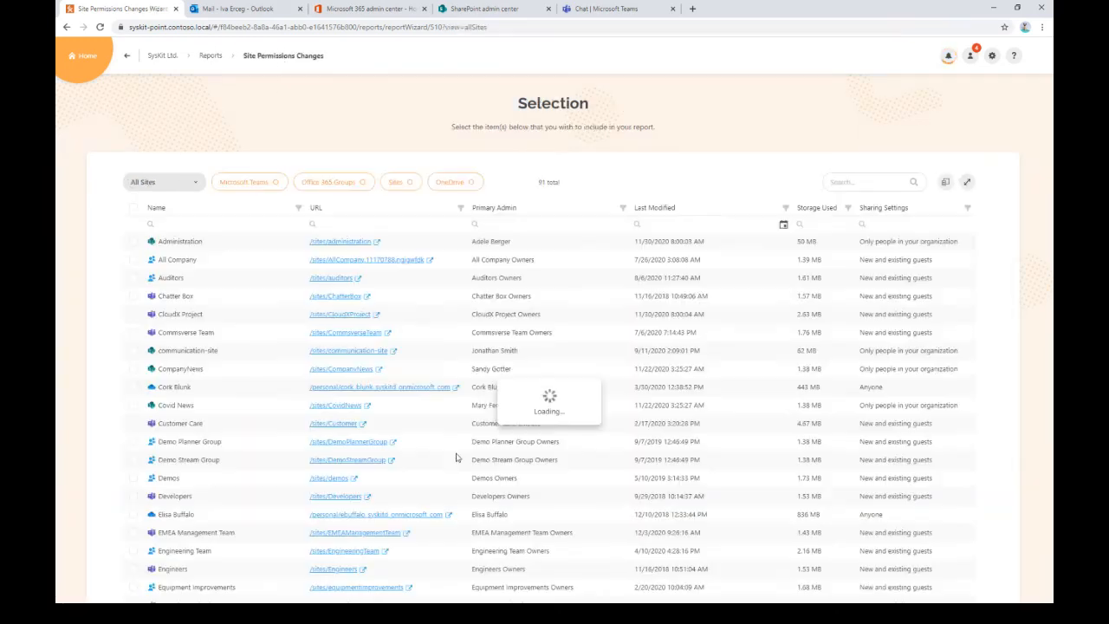
click(211, 56)
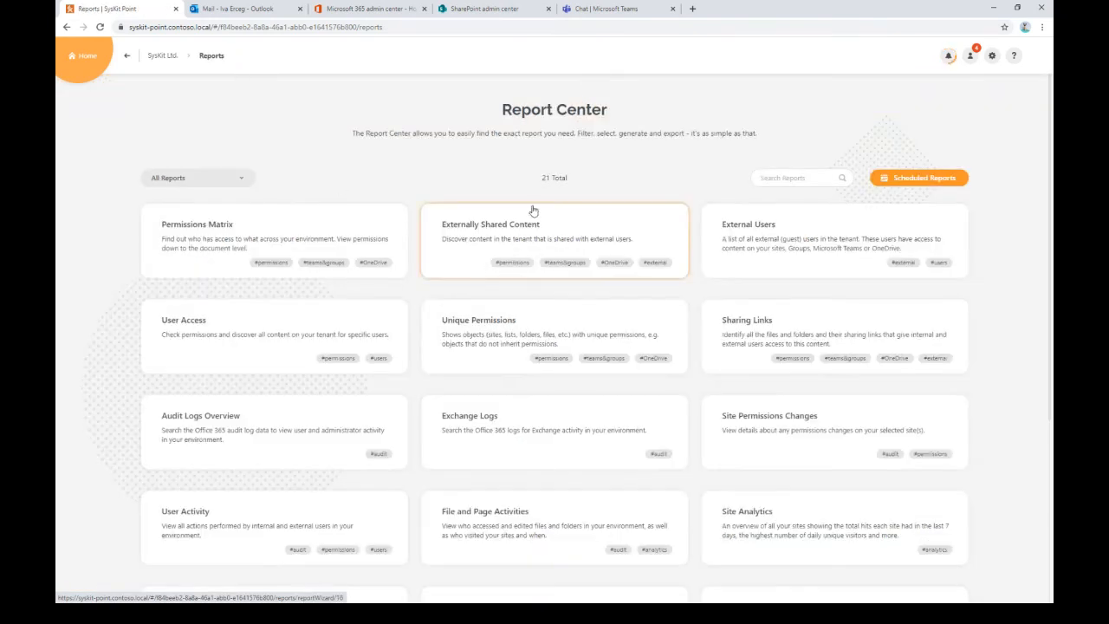
click(524, 537)
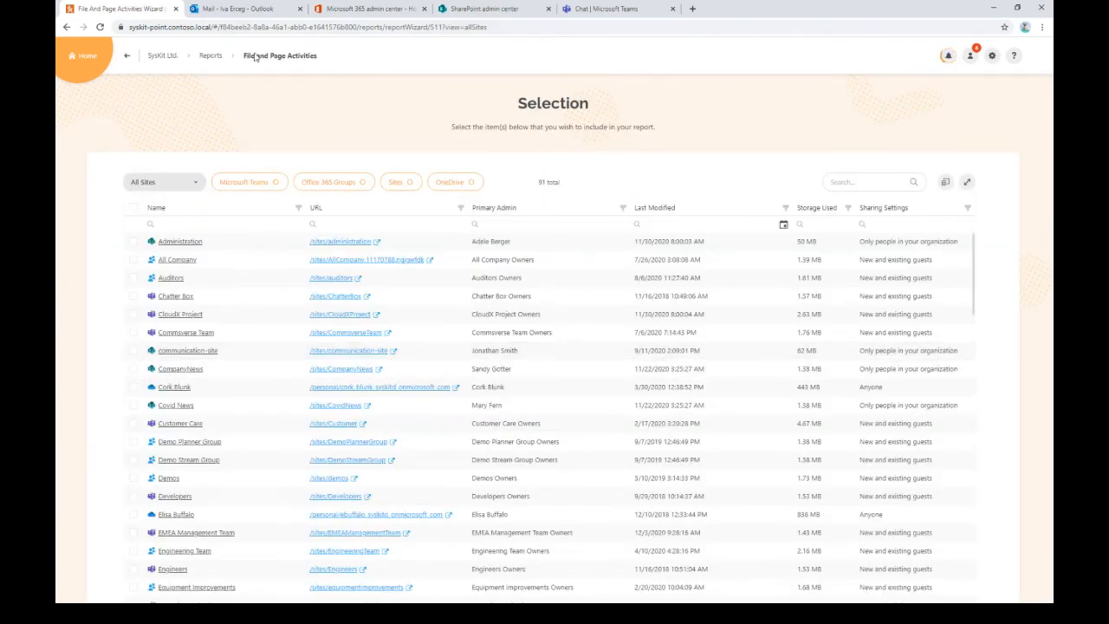
- Show only Microsoft Teams sites, select QA Team, and set the event period to Last 30 Days
click(232, 182)
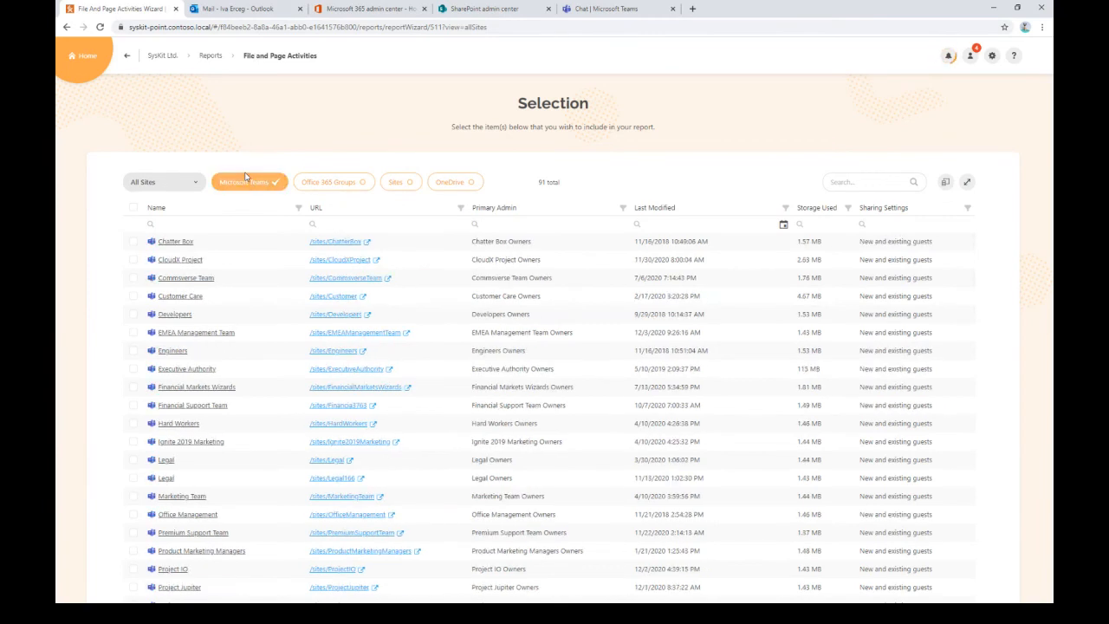
scroll(137, 511, down, 2)
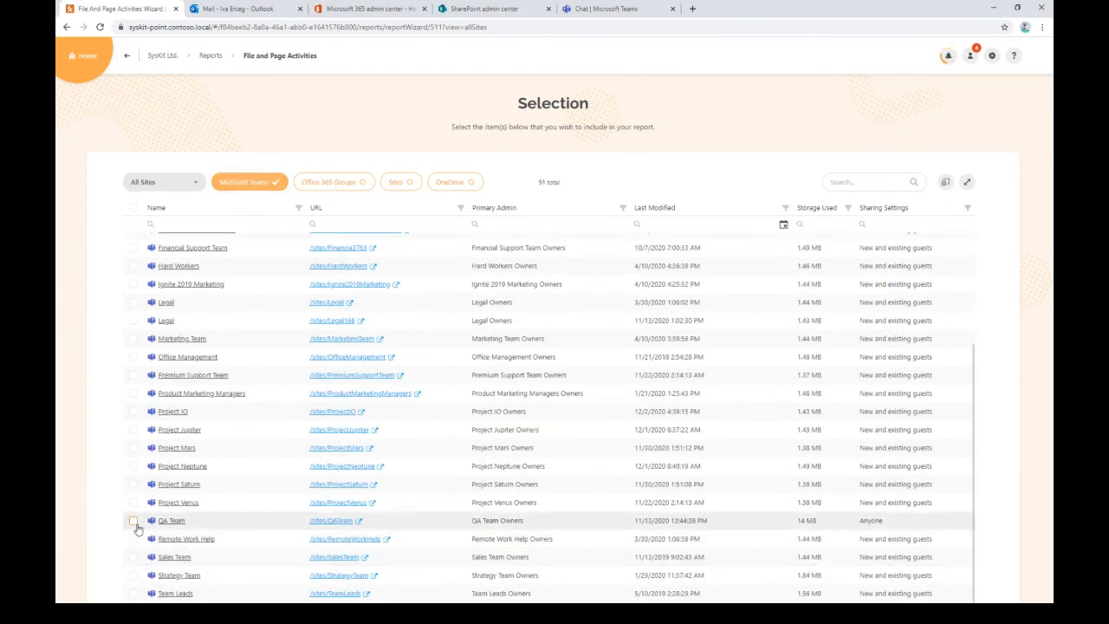
click(134, 521)
click(597, 539)
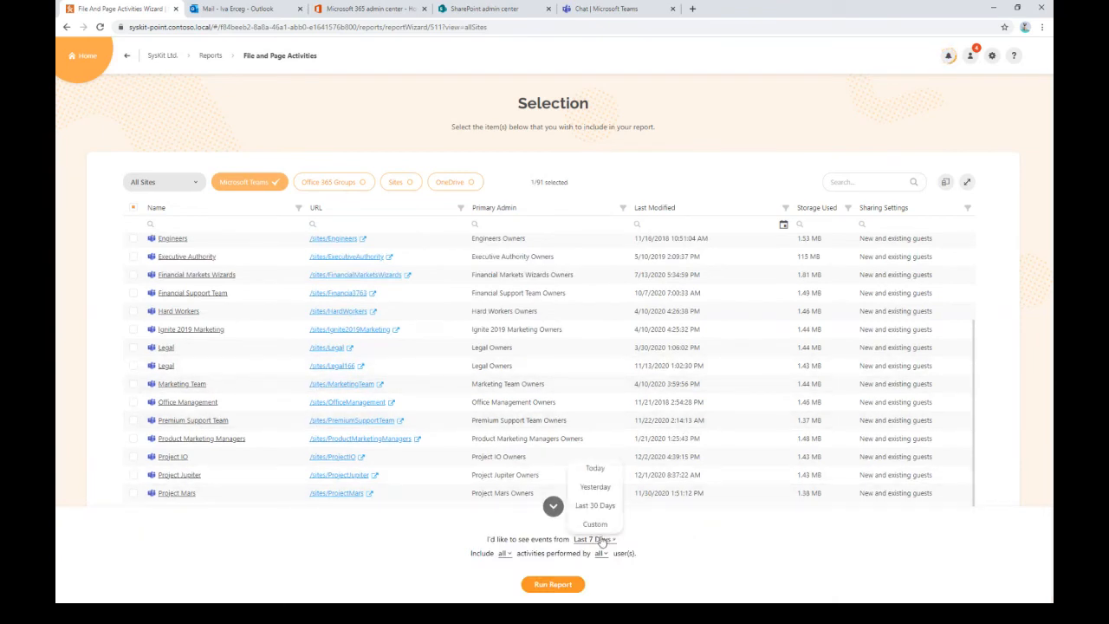
click(595, 505)
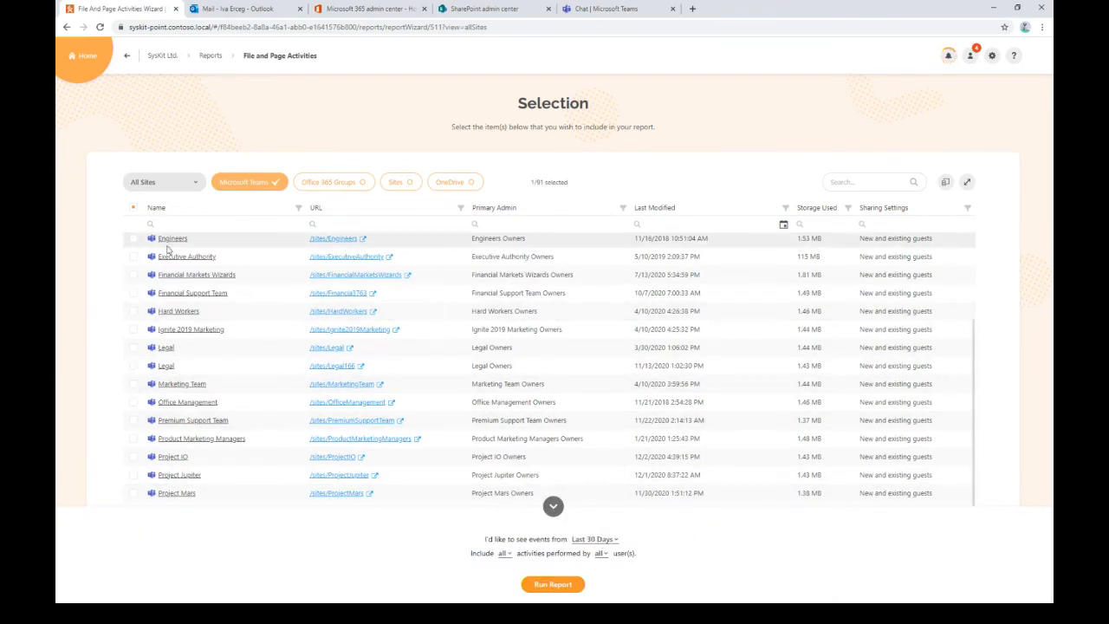
- Limit the report to activities by one specific user, choosing the external account by first name, and run it
click(600, 553)
click(604, 538)
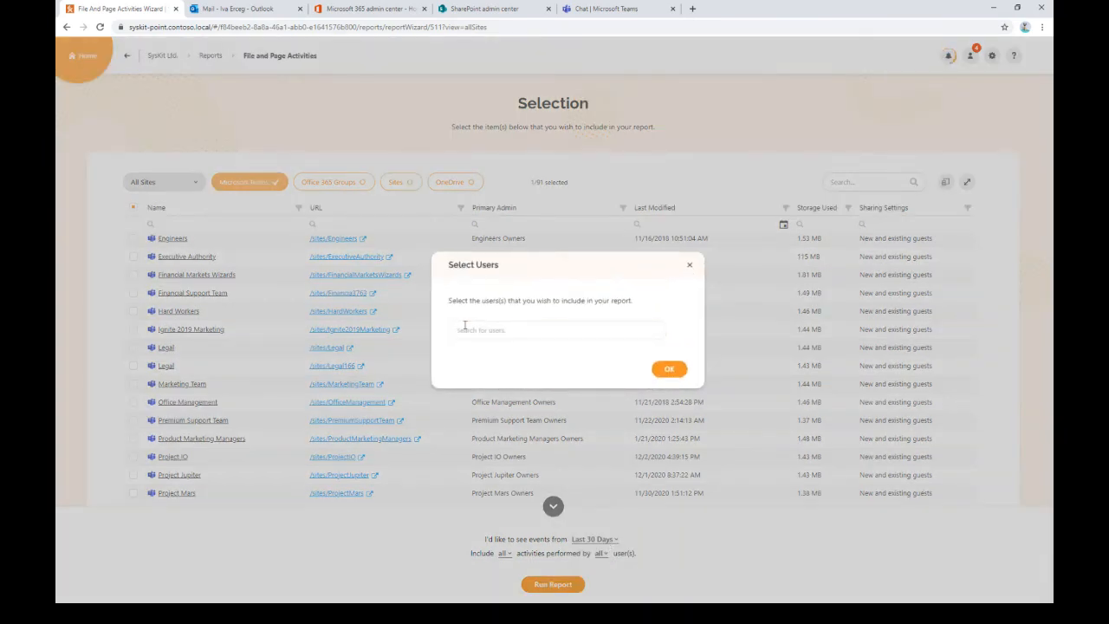
click(469, 326)
text(iva)
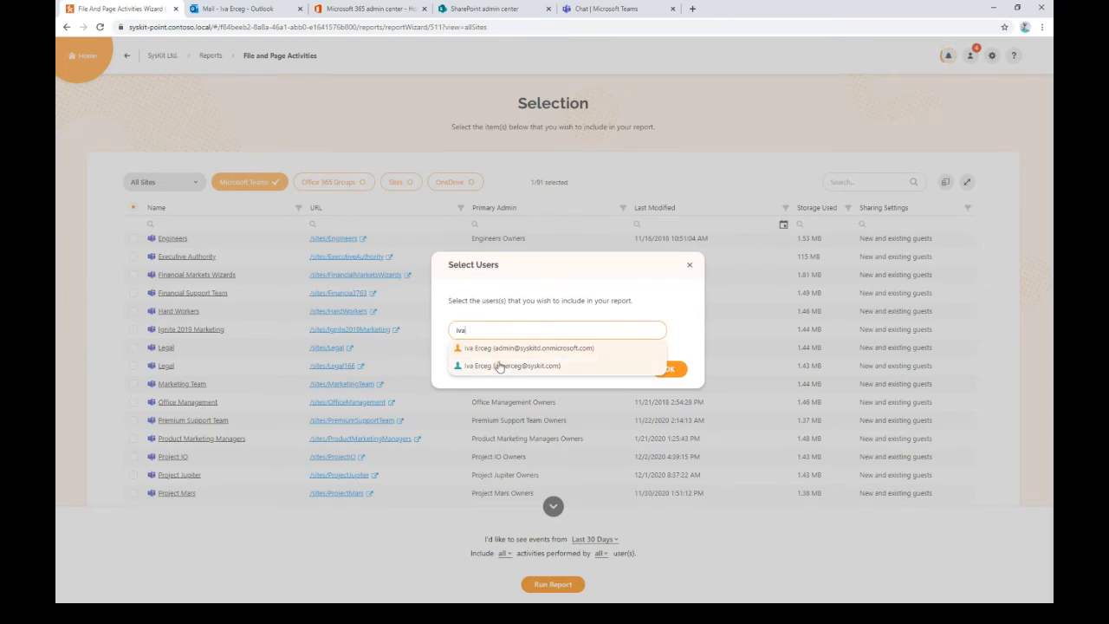
click(495, 364)
click(667, 370)
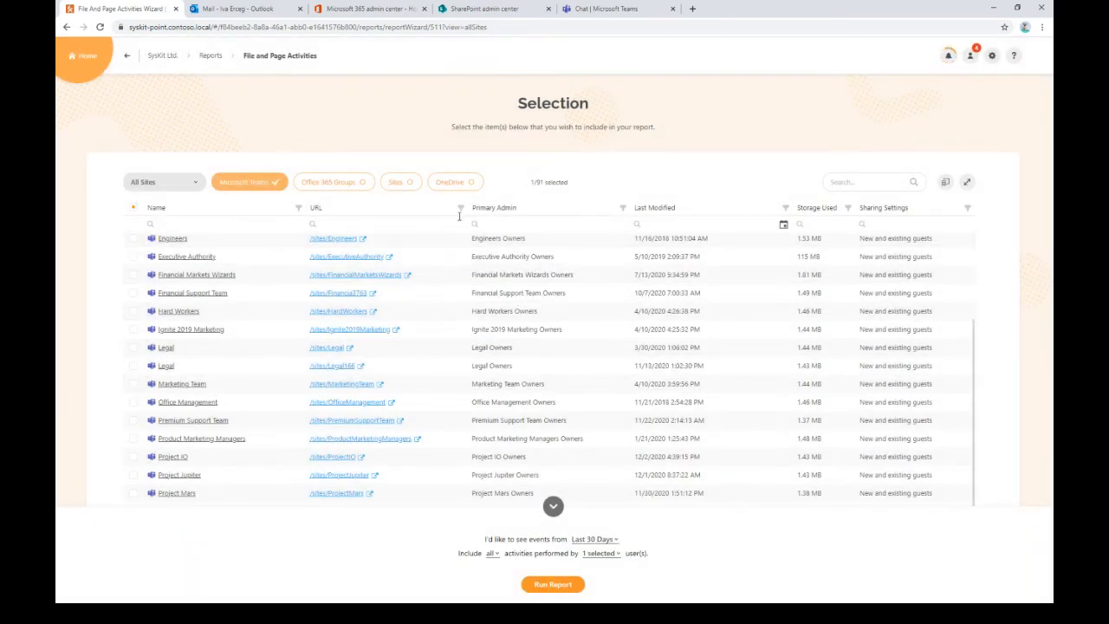
click(551, 586)
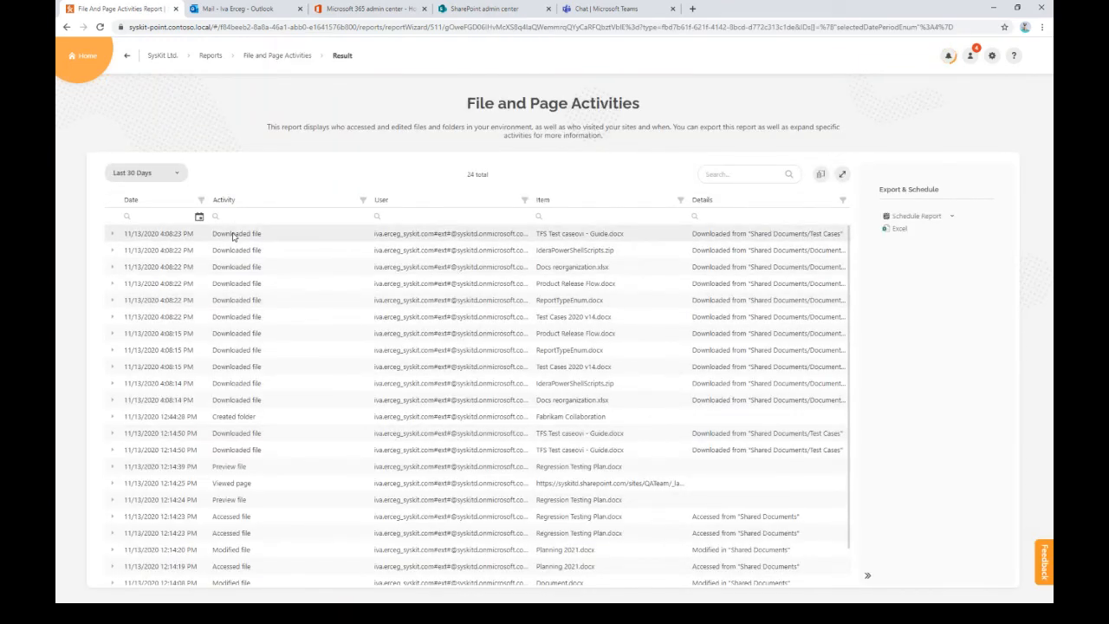
- Narrow the Activity column and filter it to show only Downloaded file events
drag(370, 205, 309, 199)
click(318, 216)
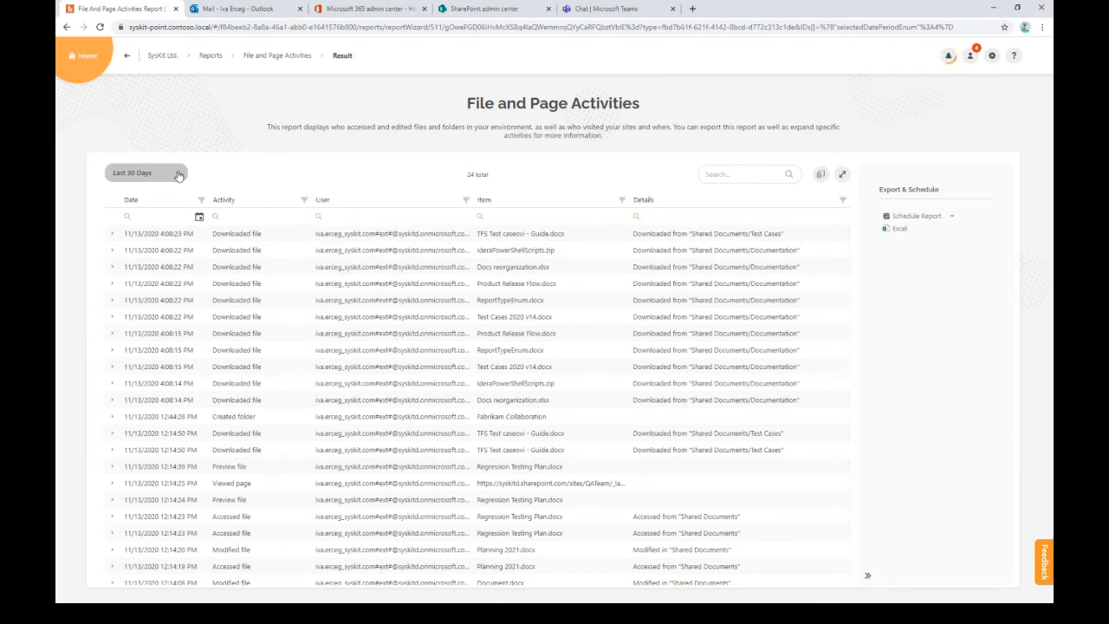
click(304, 200)
drag(303, 350, 370, 407)
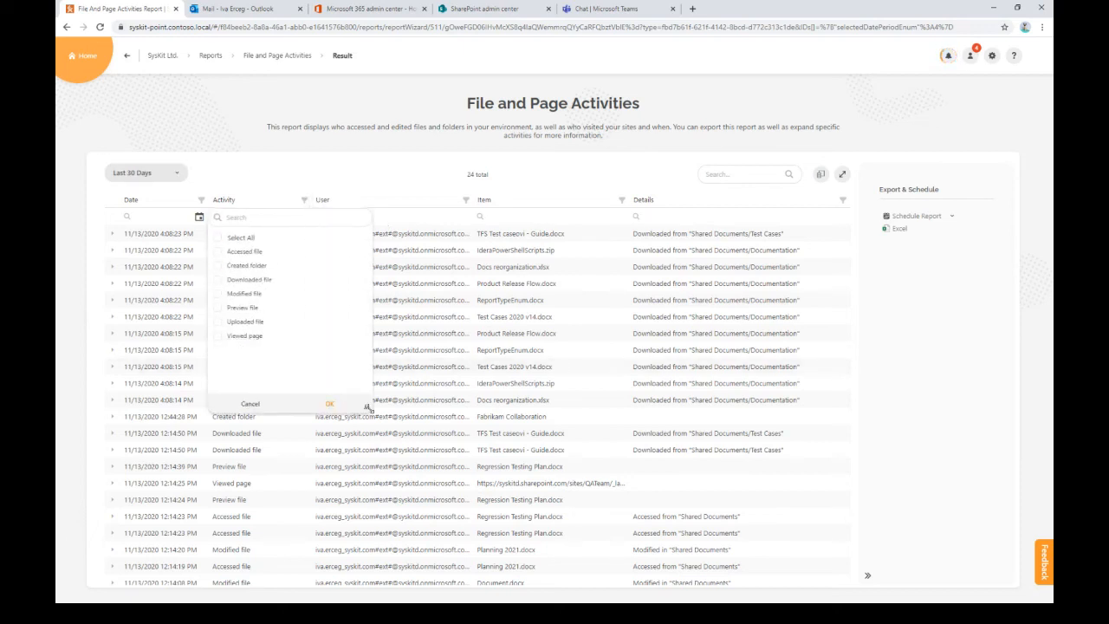
click(217, 283)
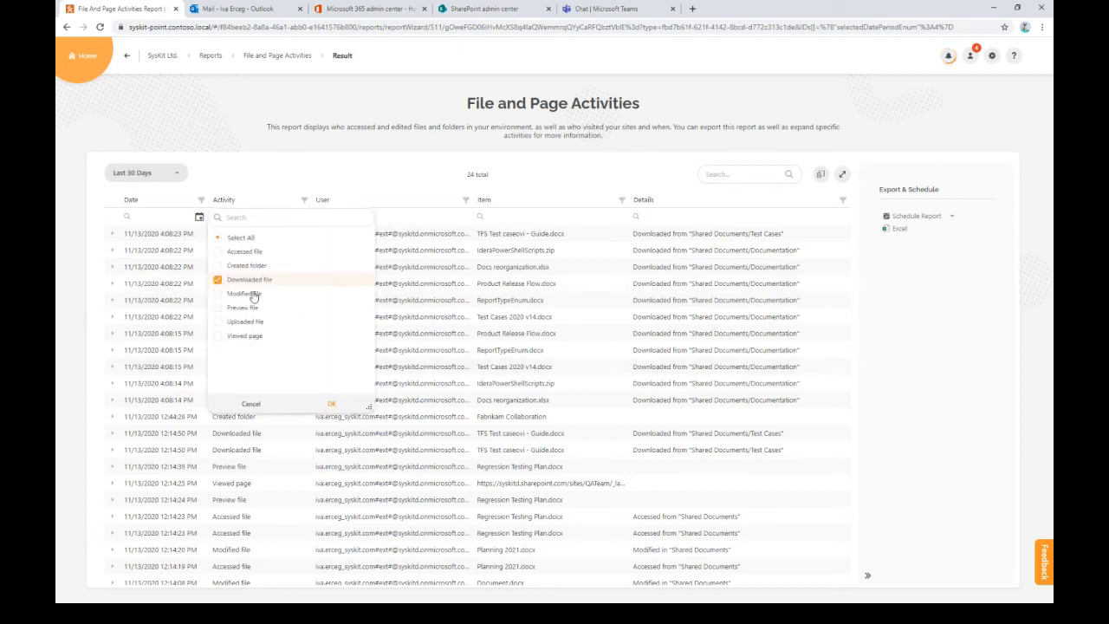
click(331, 404)
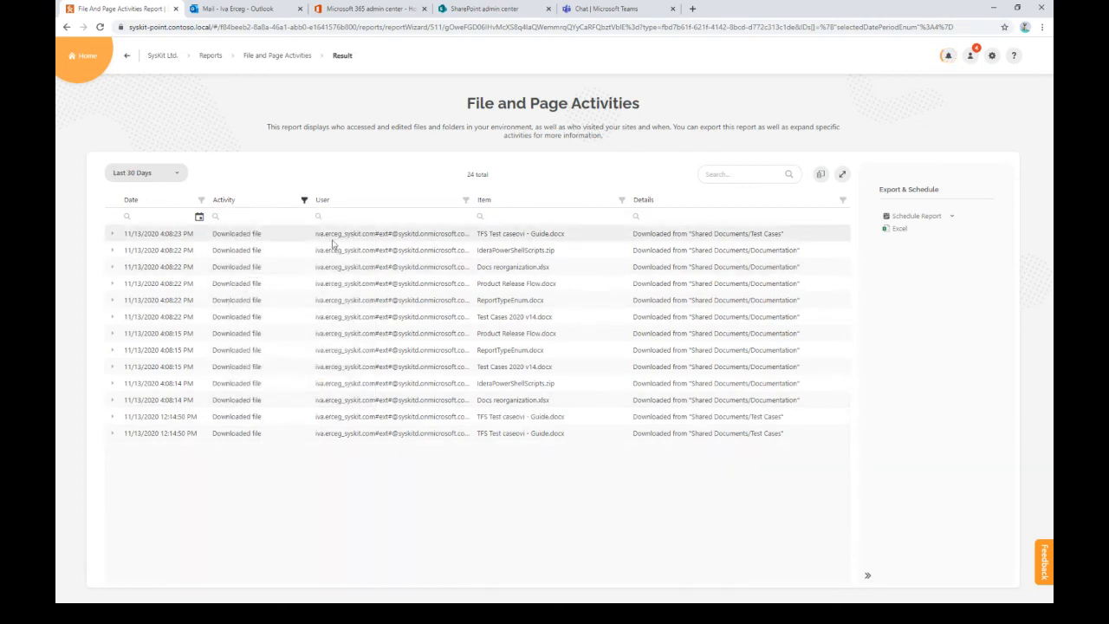
- Narrow the Activity column further and return to the SysKit Point home page
drag(314, 202, 289, 203)
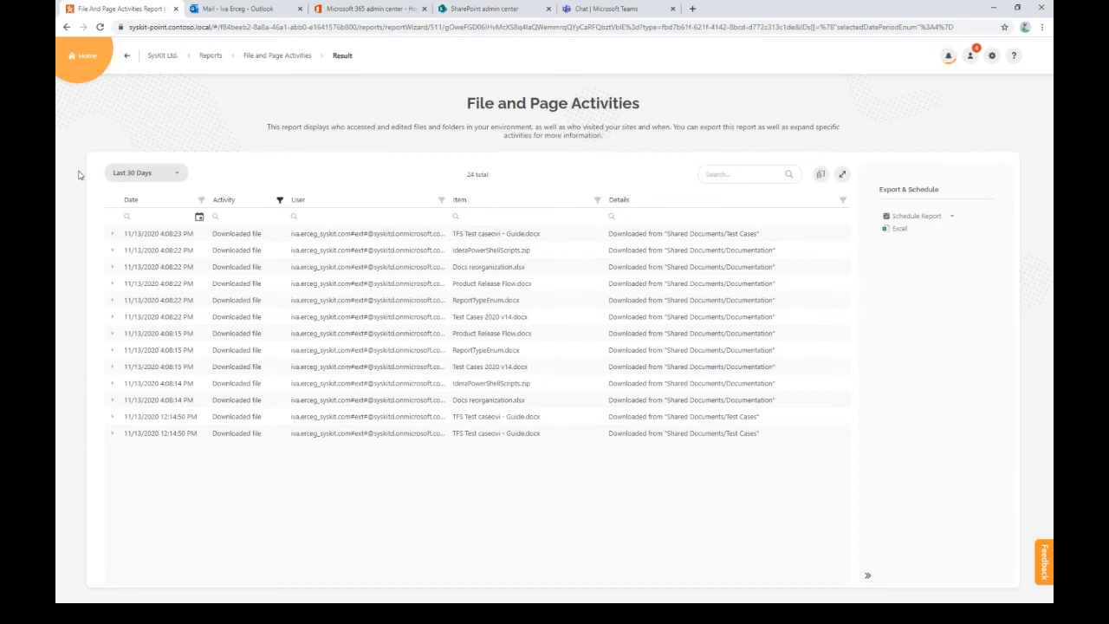
click(163, 56)
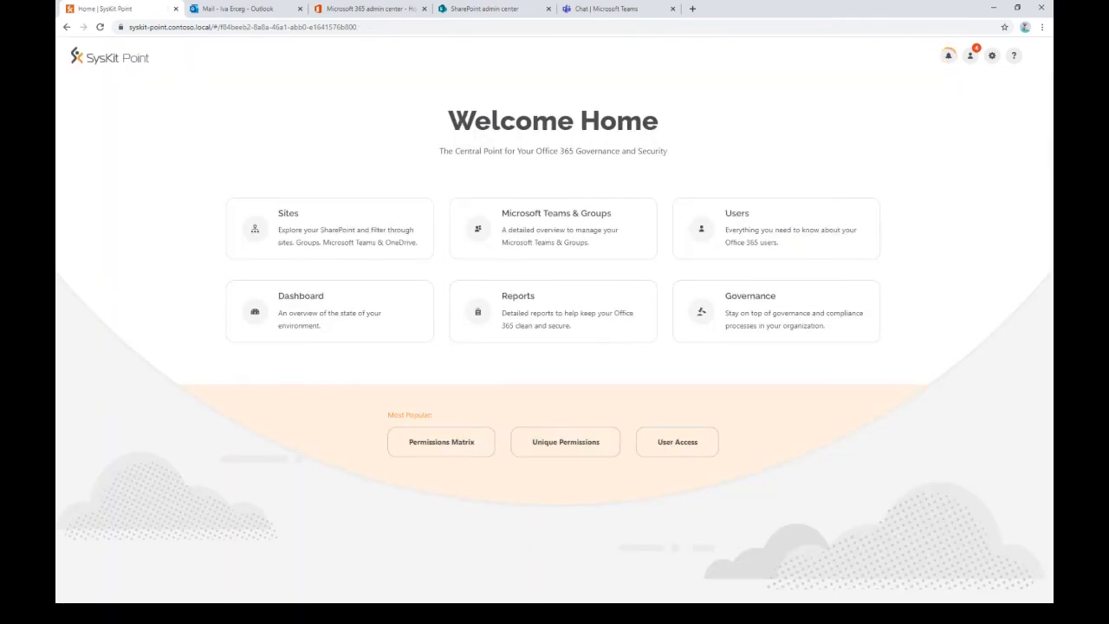